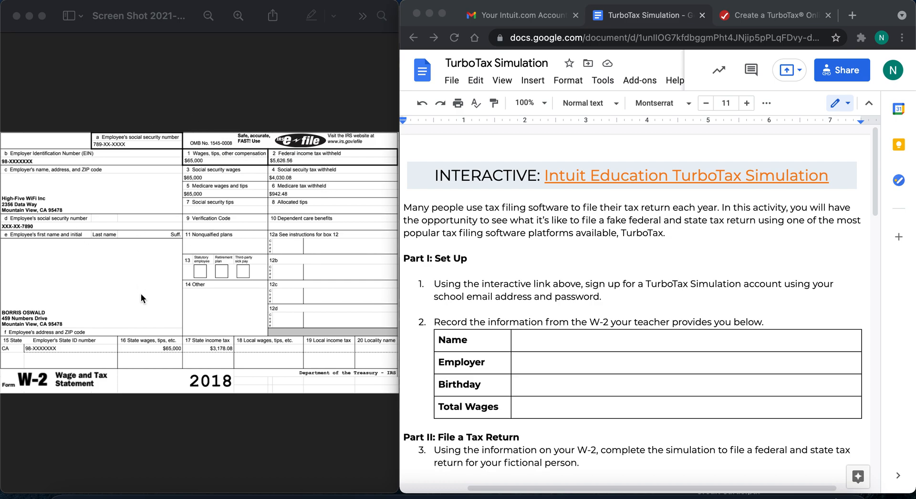
# - Review the TurboTax Simulation assignment's set-up, tax return and reflection instructions
pyautogui.scroll(-5, 523, 409)
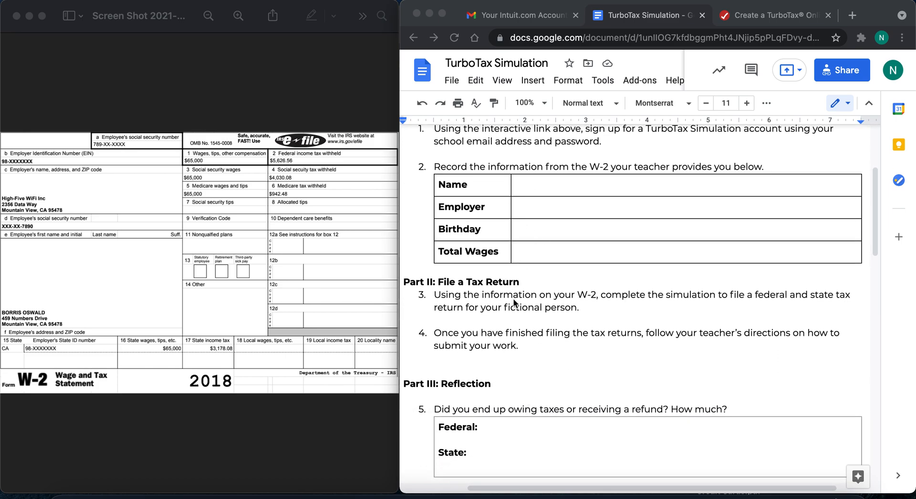
pyautogui.scroll(-5, 513, 302)
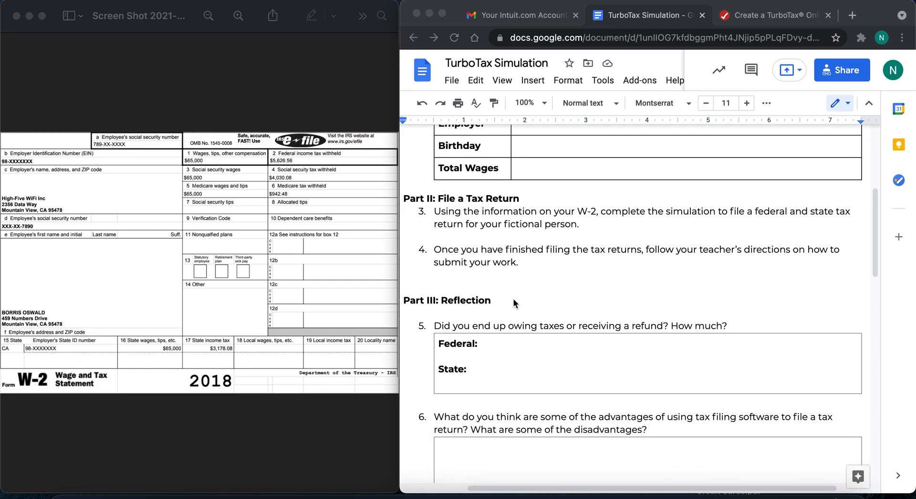
pyautogui.scroll(-6, 514, 302)
pyautogui.scroll(9, 513, 302)
pyautogui.scroll(8, 514, 302)
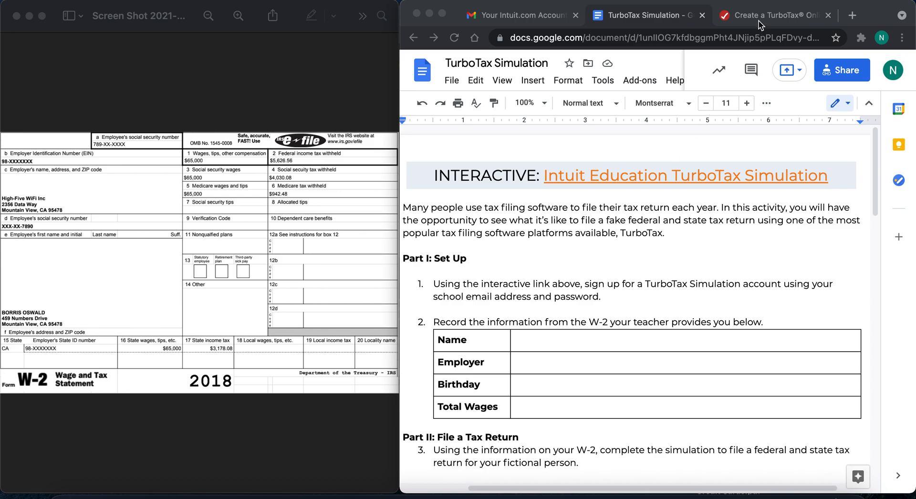
pyautogui.click(635, 215)
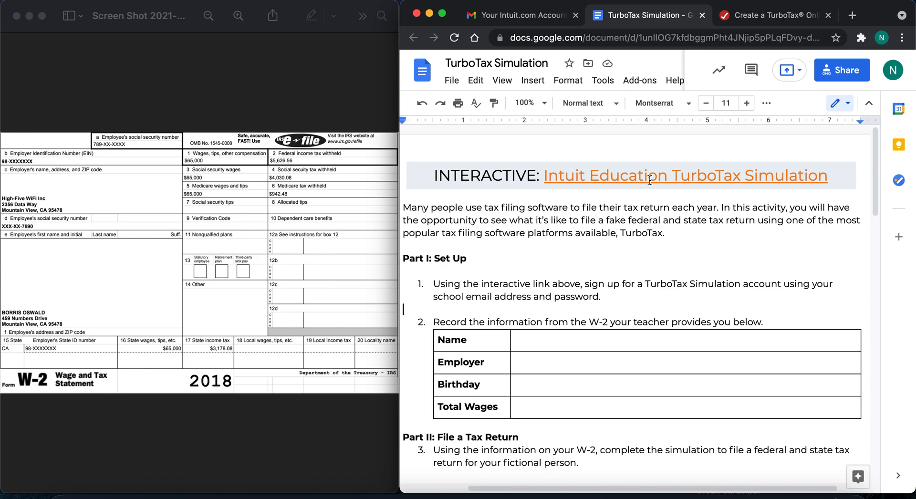
# - Switch to the TurboTax sign-up page and review the fields required to create an account
pyautogui.click(779, 20)
pyautogui.click(487, 298)
pyautogui.scroll(-3, 488, 298)
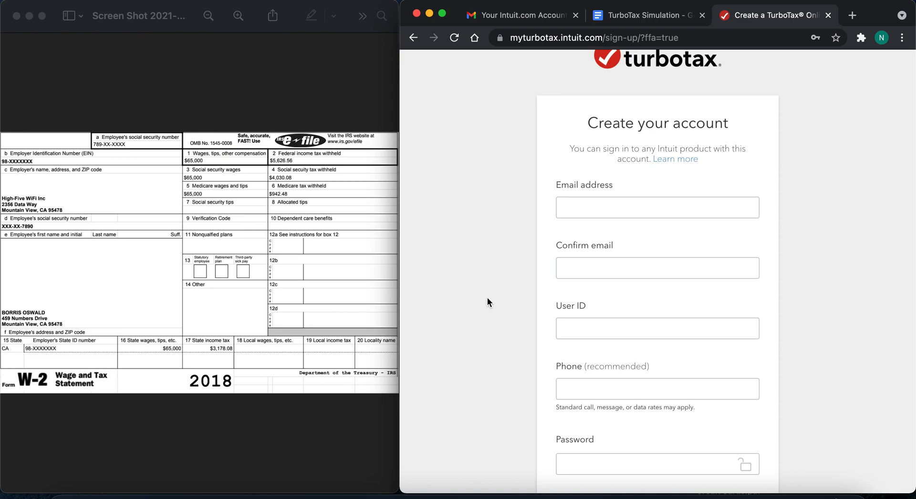
pyautogui.scroll(-4, 487, 299)
pyautogui.scroll(4, 487, 298)
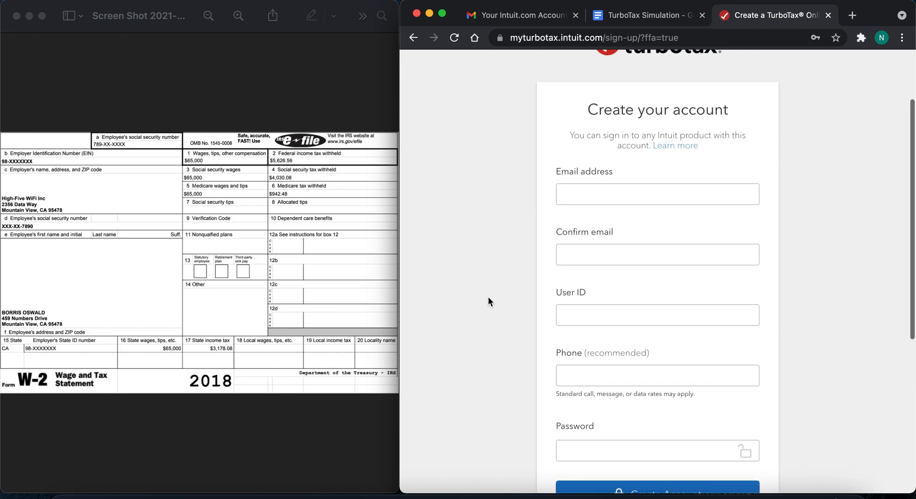
pyautogui.click(601, 190)
pyautogui.click(523, 272)
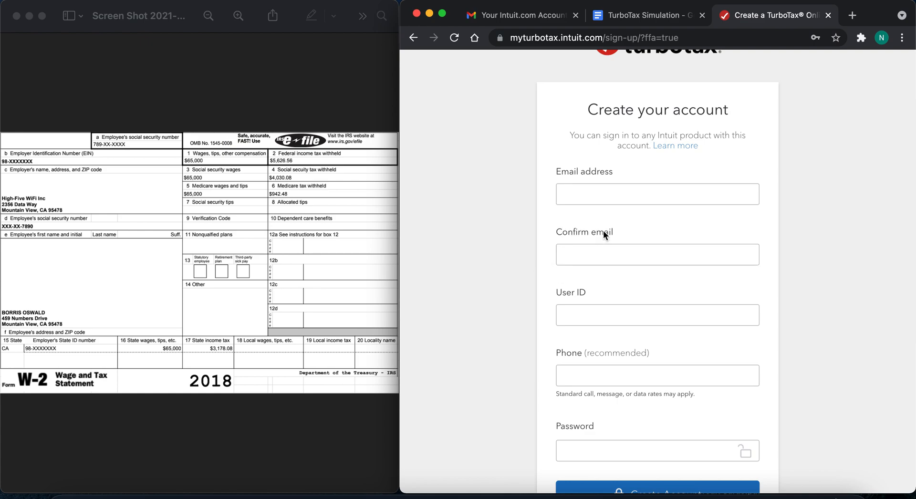
pyautogui.scroll(-5, 508, 297)
pyautogui.scroll(8, 508, 297)
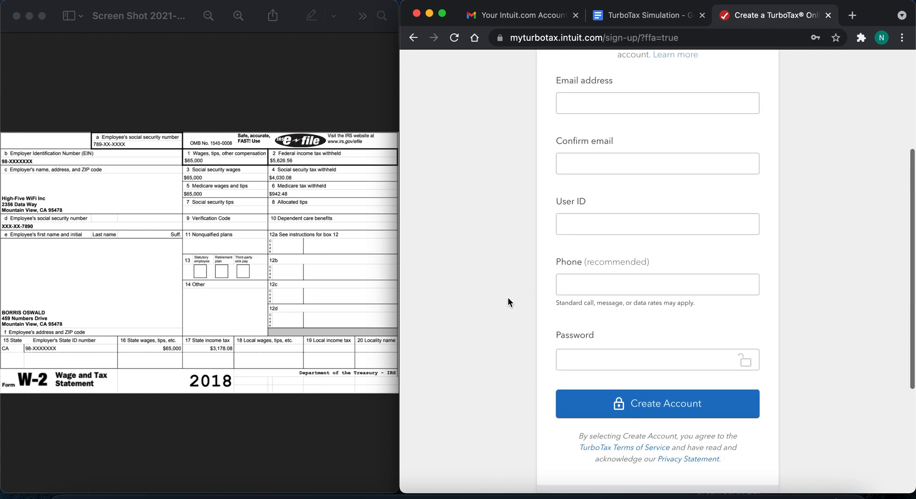
# - Go to the existing-account sign-in and sign in with the remembered user ID and saved account password
pyautogui.click(869, 70)
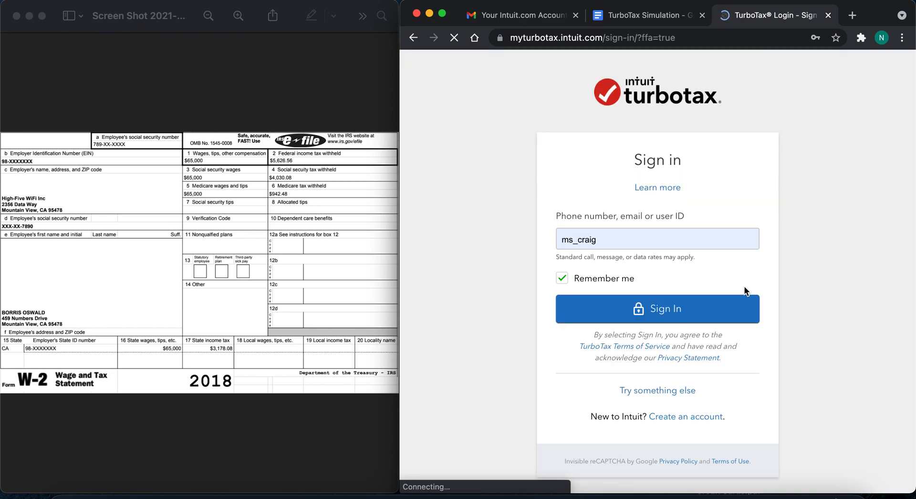
pyautogui.click(703, 316)
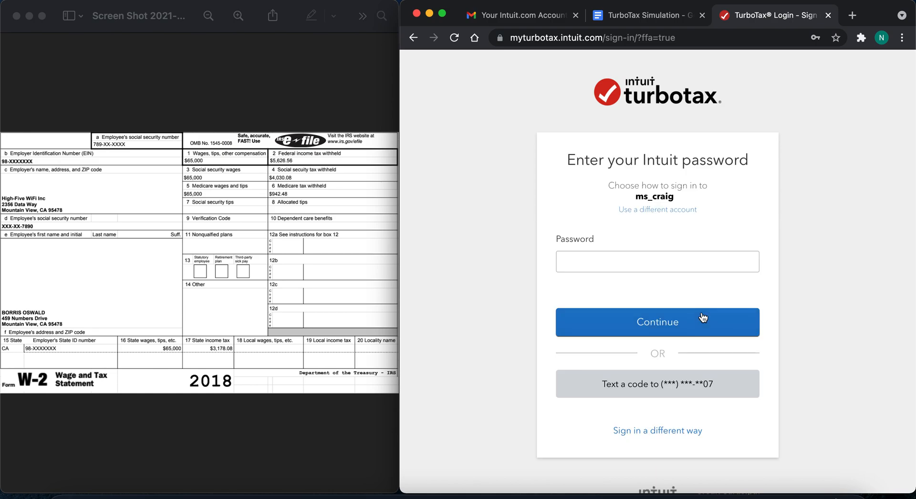
pyautogui.click(652, 258)
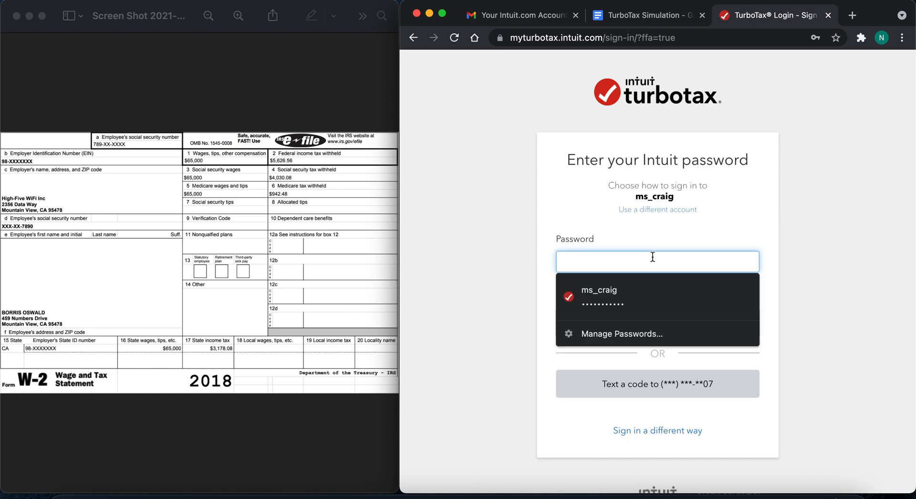
pyautogui.click(649, 295)
pyautogui.click(638, 325)
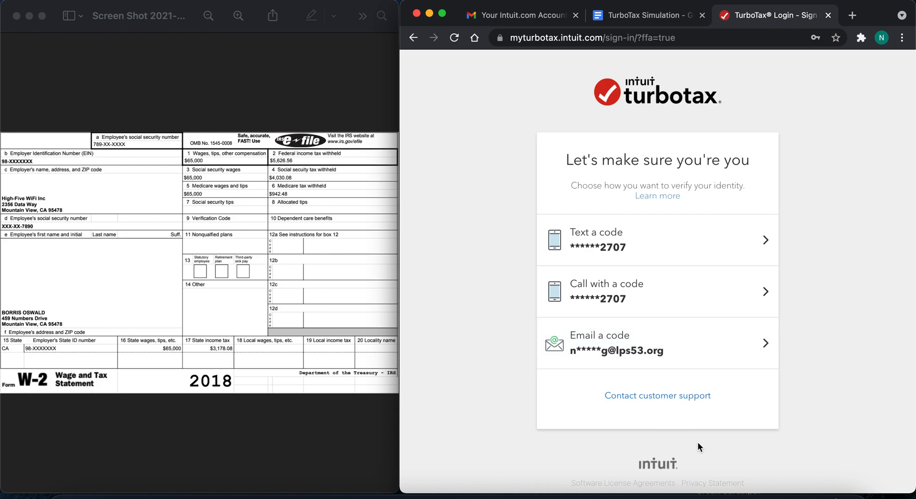
# - Request the identity verification code by email and copy it from the "Your TurboTax Account" message in Gmail
pyautogui.click(638, 357)
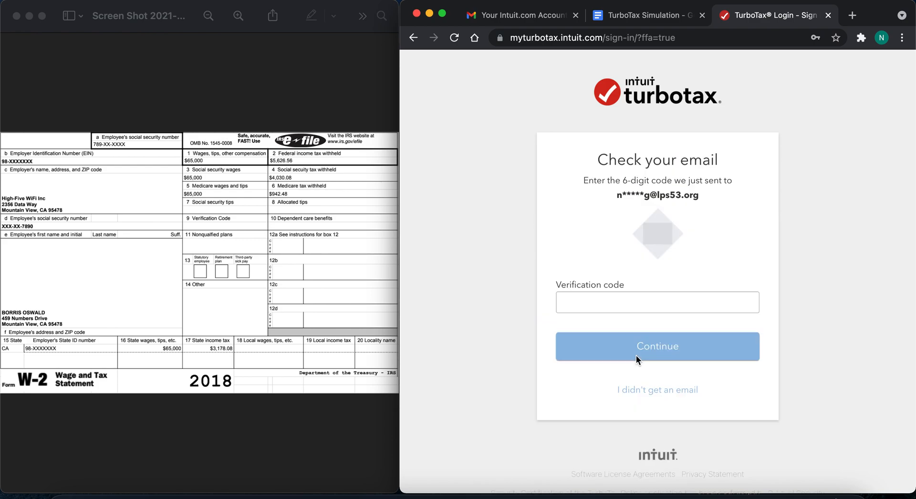
pyautogui.click(501, 16)
pyautogui.click(487, 130)
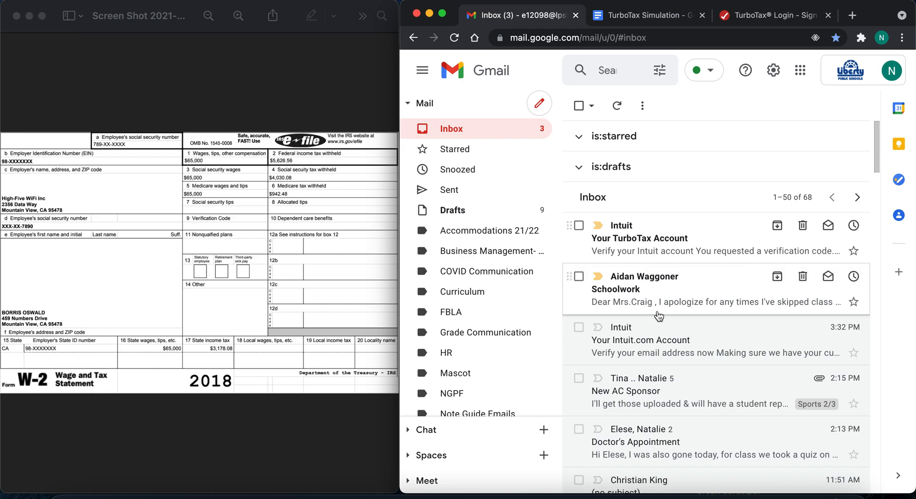
pyautogui.click(647, 238)
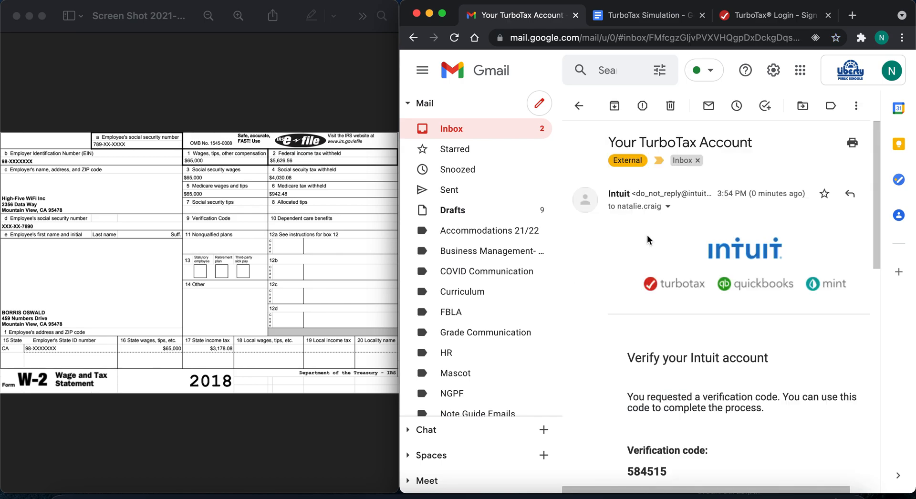
pyautogui.scroll(-5, 667, 314)
pyautogui.moveTo(670, 359); pyautogui.dragTo(630, 363)
pyautogui.press('super+c')
pyautogui.click(658, 361)
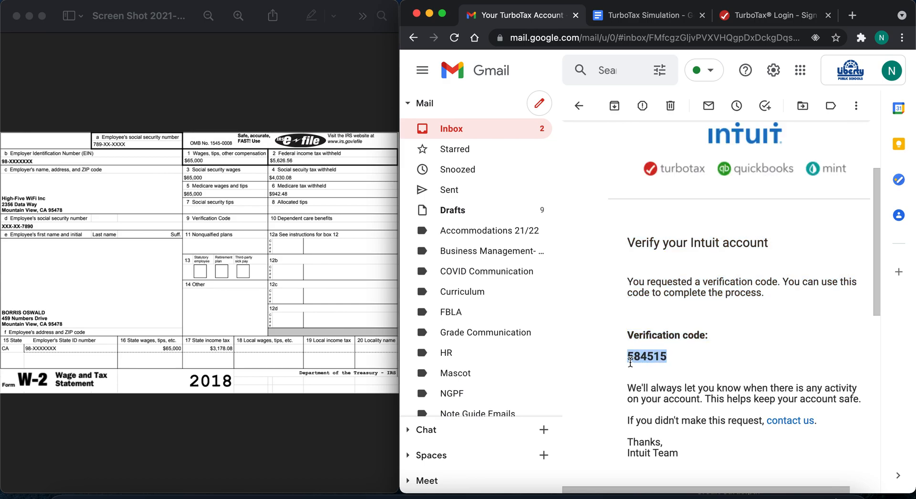
# - Return to the TurboTax login page and submit the copied verification code
pyautogui.click(778, 12)
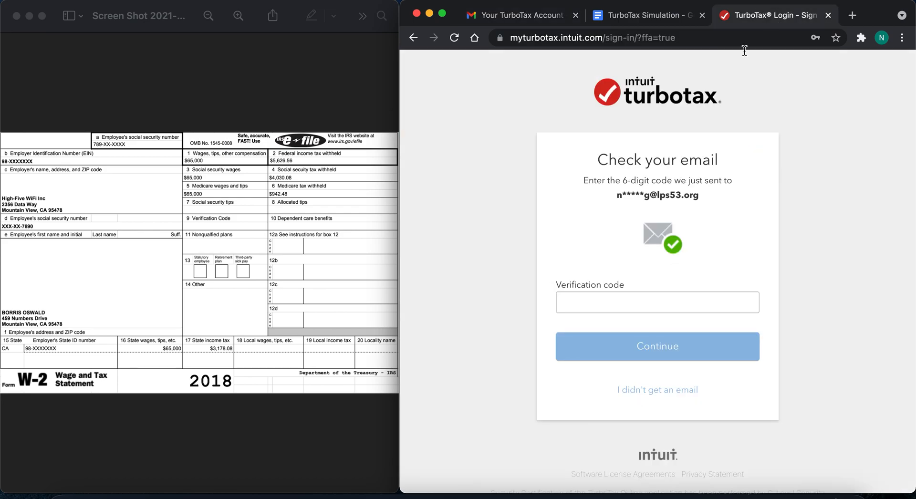
pyautogui.click(605, 302)
pyautogui.press('super+v')
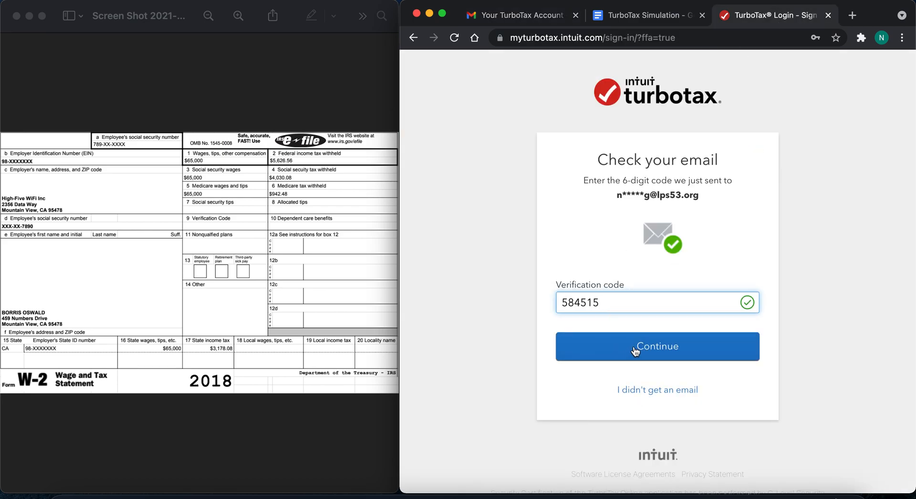
pyautogui.click(635, 352)
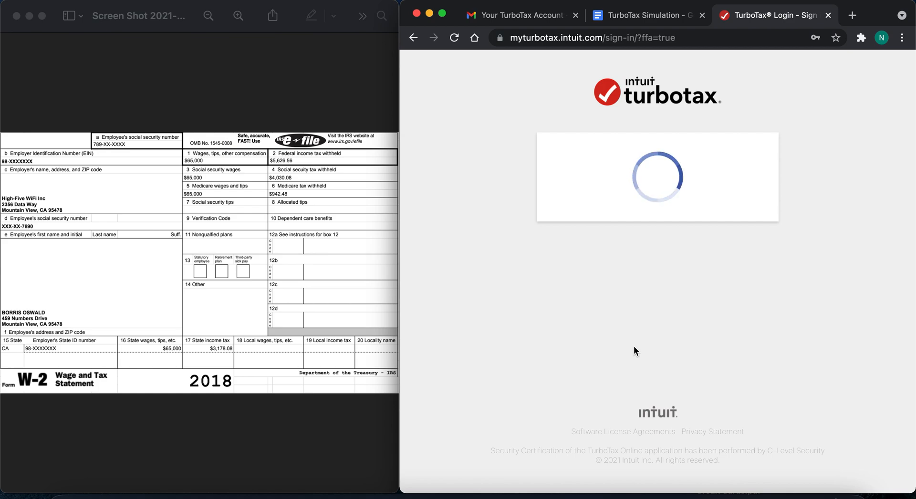
pyautogui.click(660, 315)
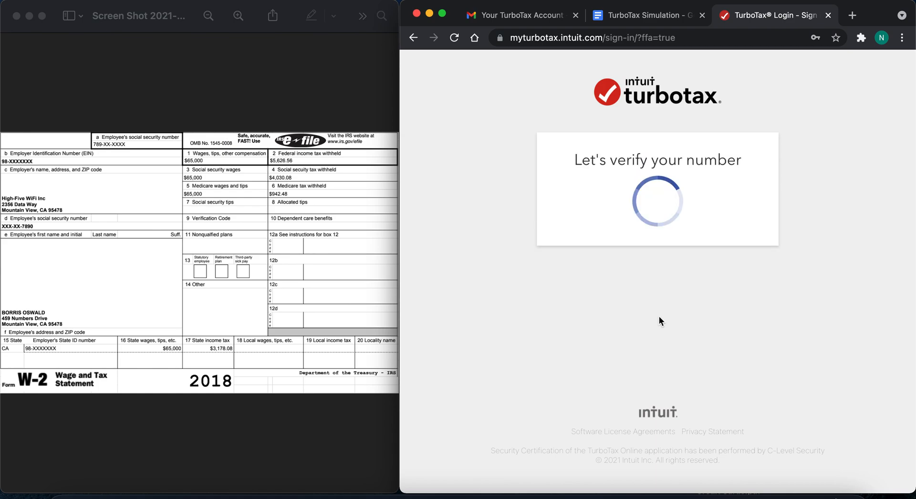
# - Try to verify the listed phone number by entering and submitting the account password
pyautogui.click(633, 351)
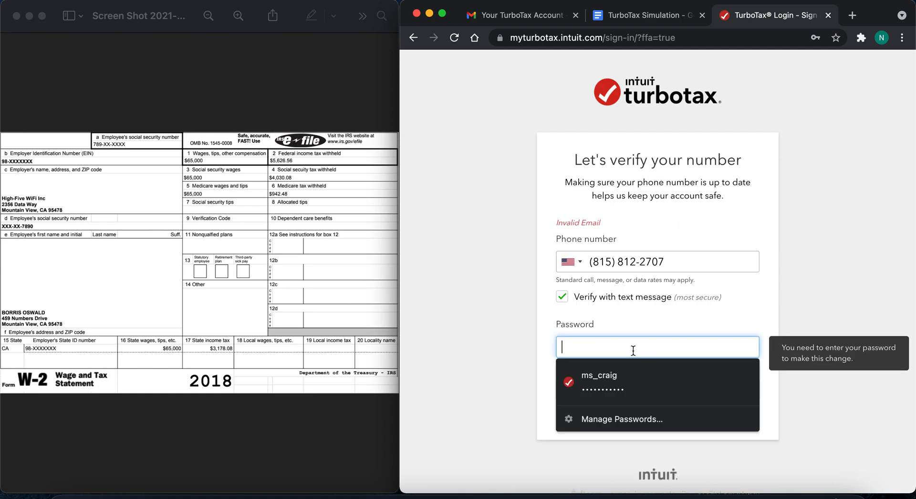
pyautogui.write('••••••••••')
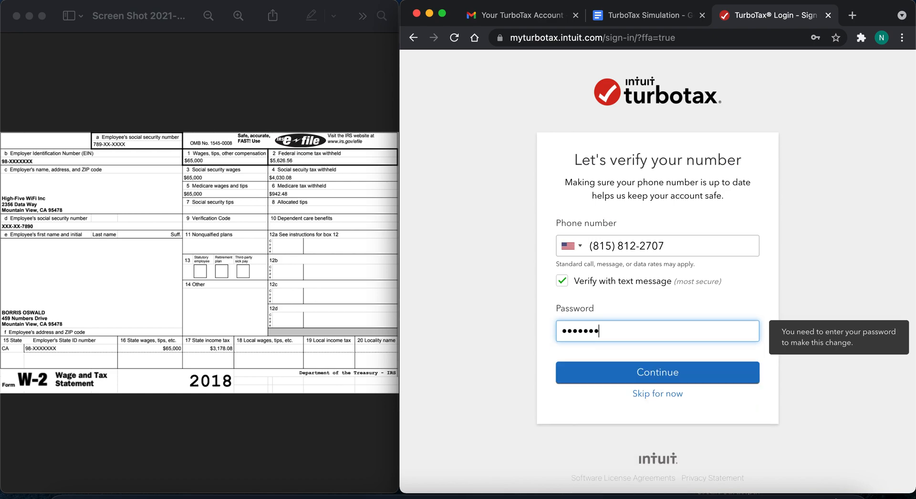
pyautogui.press('Return')
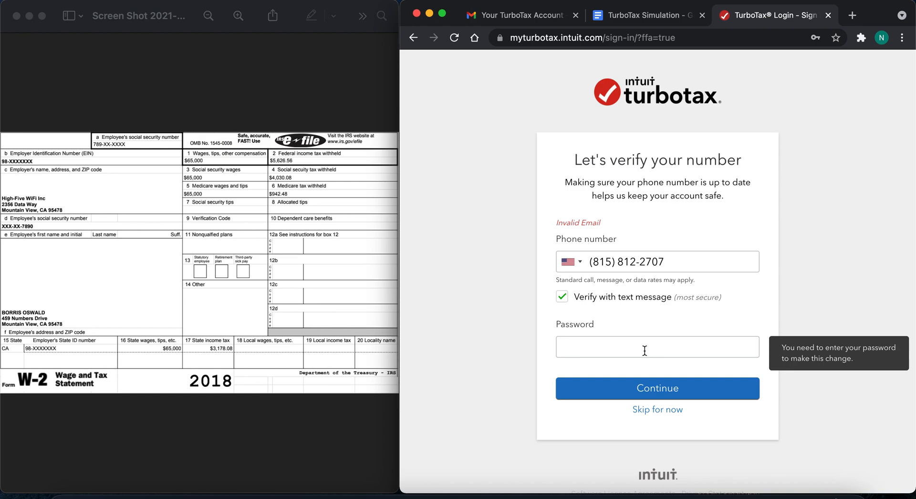
pyautogui.click(644, 350)
pyautogui.click(629, 383)
pyautogui.click(633, 388)
# - Try to verify the phone number again with a corrected area code and the saved account password
pyautogui.click(611, 263)
pyautogui.press('BackSpace')
pyautogui.write('6')
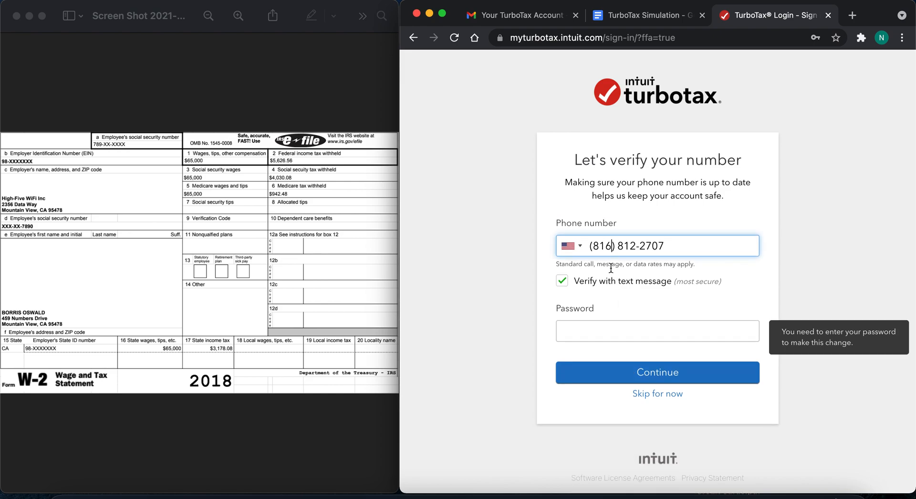
pyautogui.click(572, 331)
pyautogui.click(601, 365)
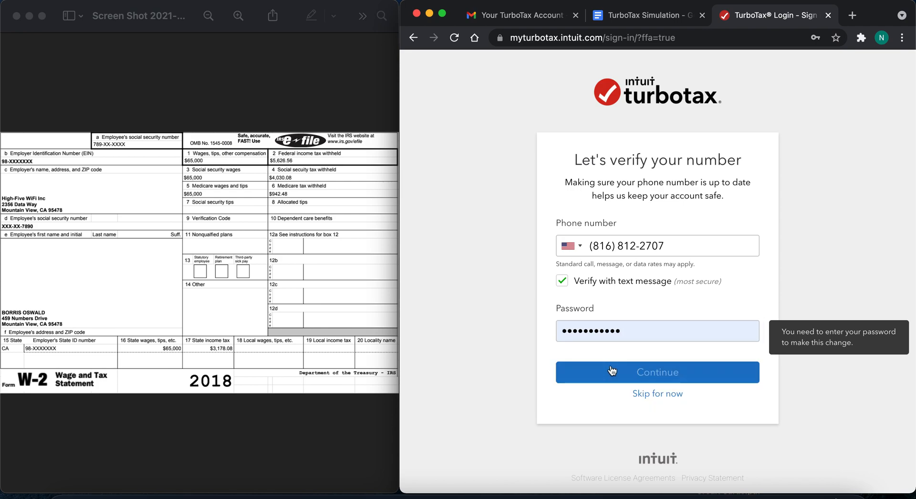
pyautogui.click(611, 365)
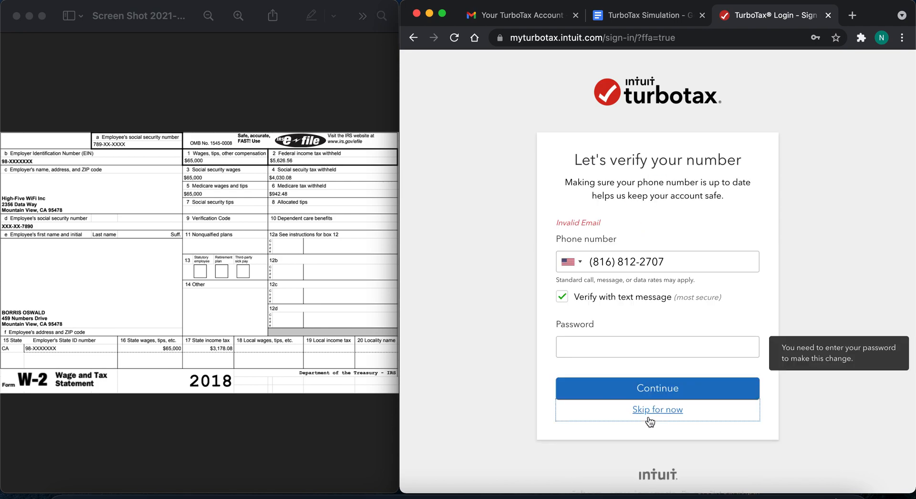
# - Skip the phone number verification and continue to the Personal Info section of the tax return
pyautogui.click(649, 414)
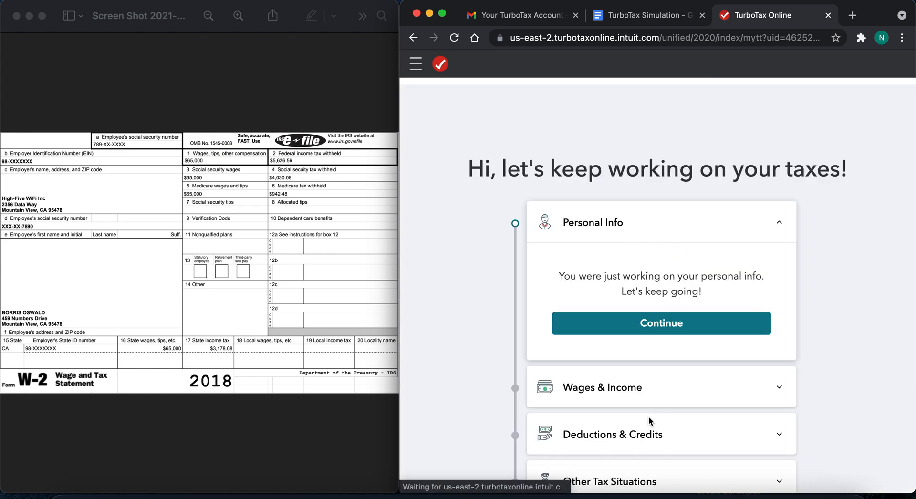
pyautogui.click(610, 327)
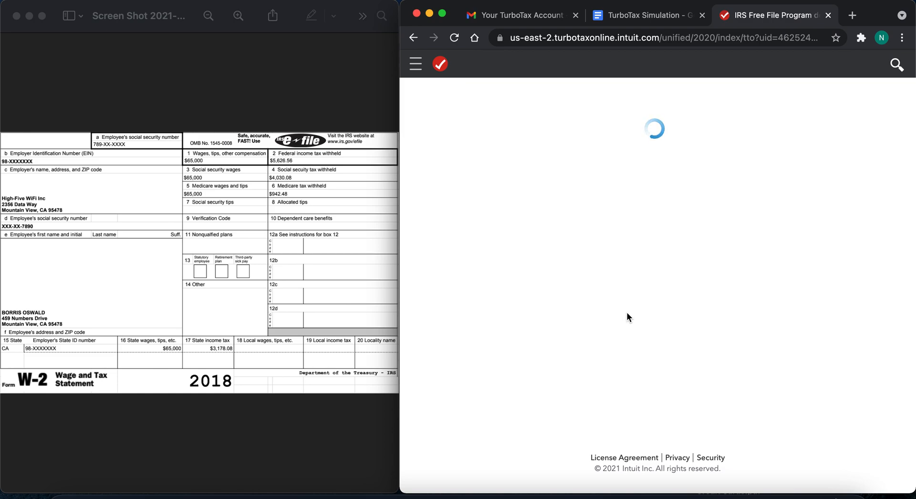
pyautogui.click(615, 297)
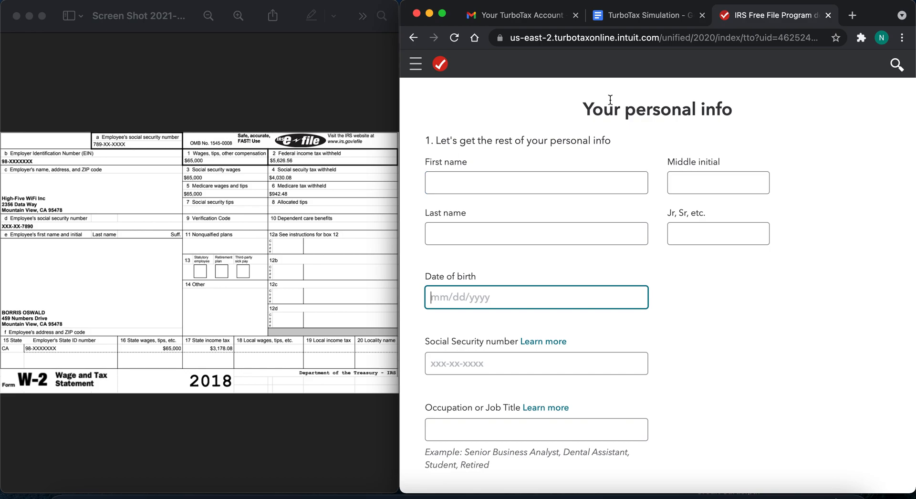
# - Examine the tax return's navigation sections and the questions on the personal info form
pyautogui.click(416, 70)
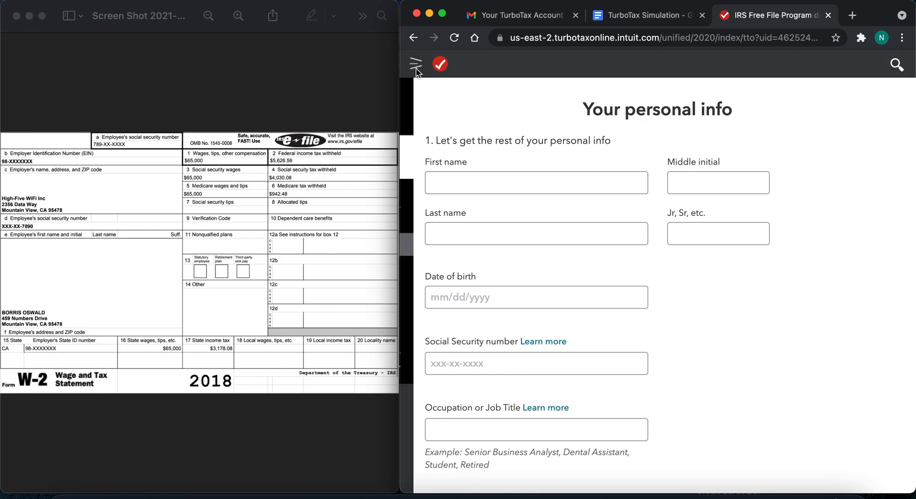
pyautogui.click(583, 88)
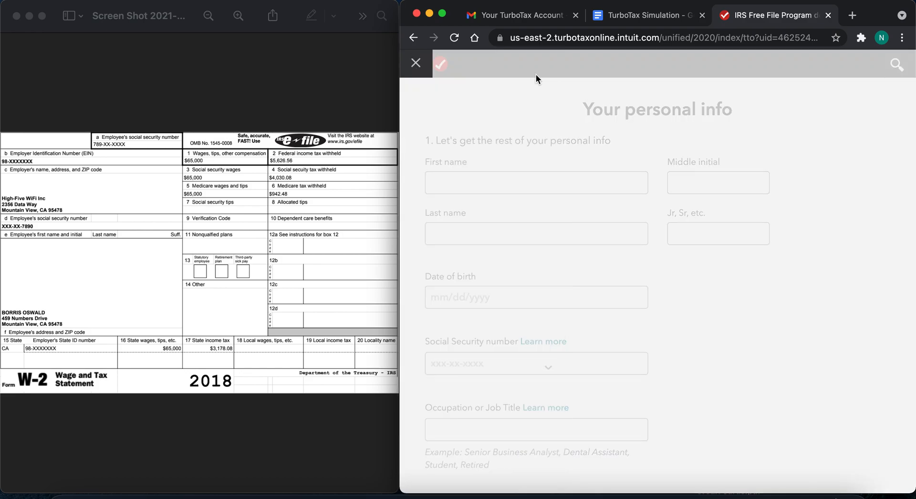
pyautogui.click(416, 67)
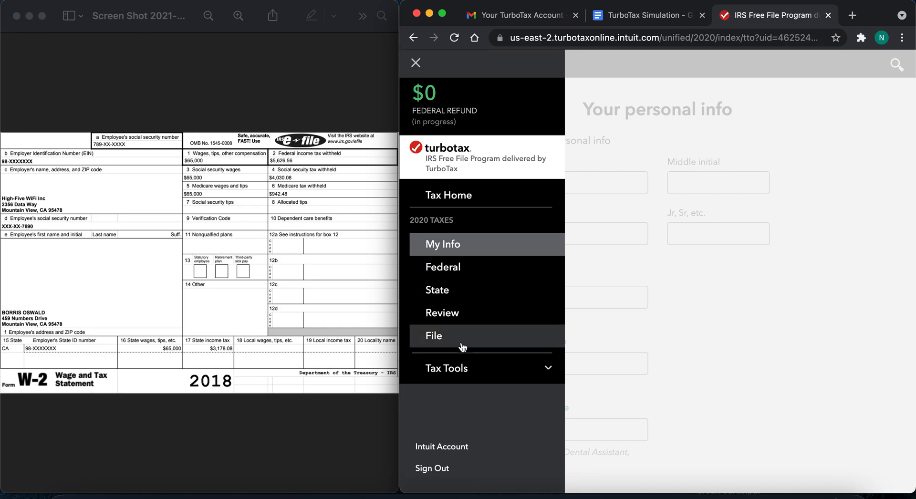
pyautogui.click(693, 263)
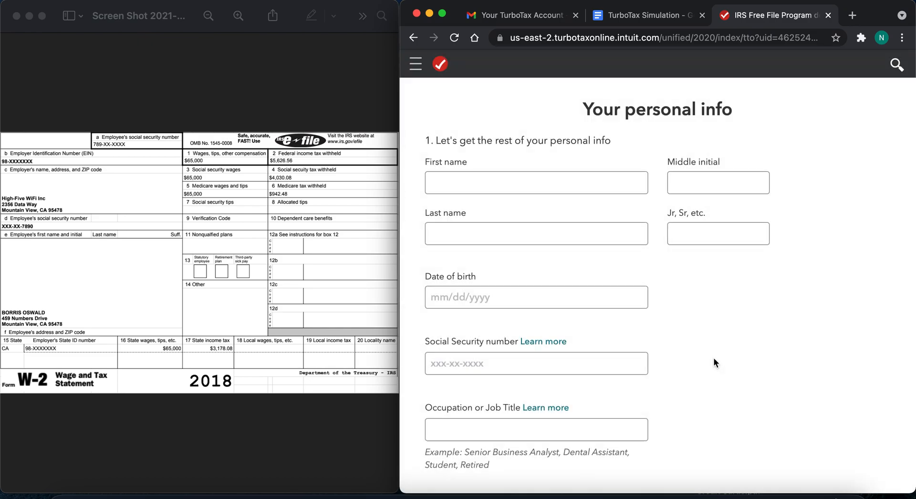
pyautogui.scroll(-6, 713, 358)
pyautogui.scroll(-10, 713, 358)
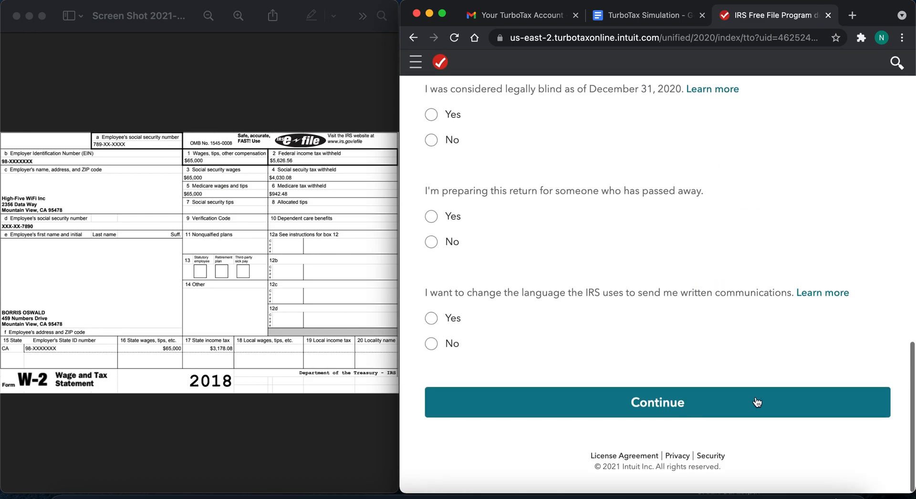
pyautogui.scroll(15, 732, 330)
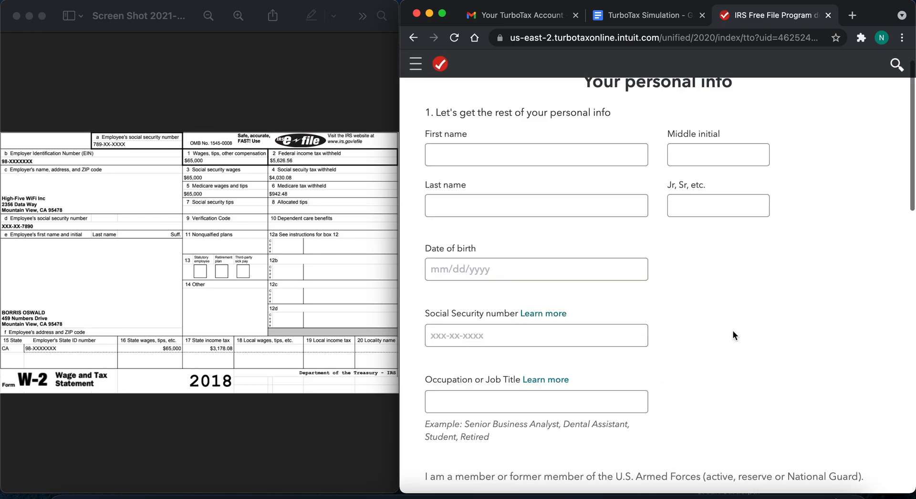
pyautogui.click(468, 186)
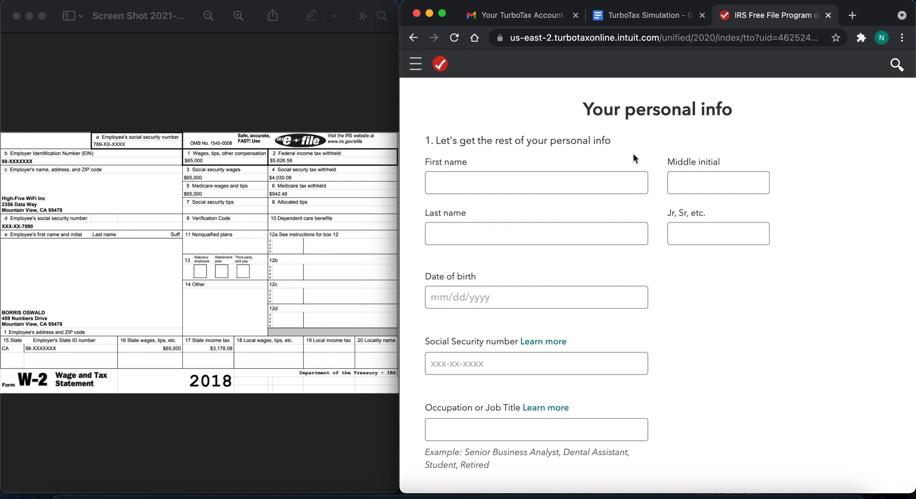
pyautogui.click(595, 181)
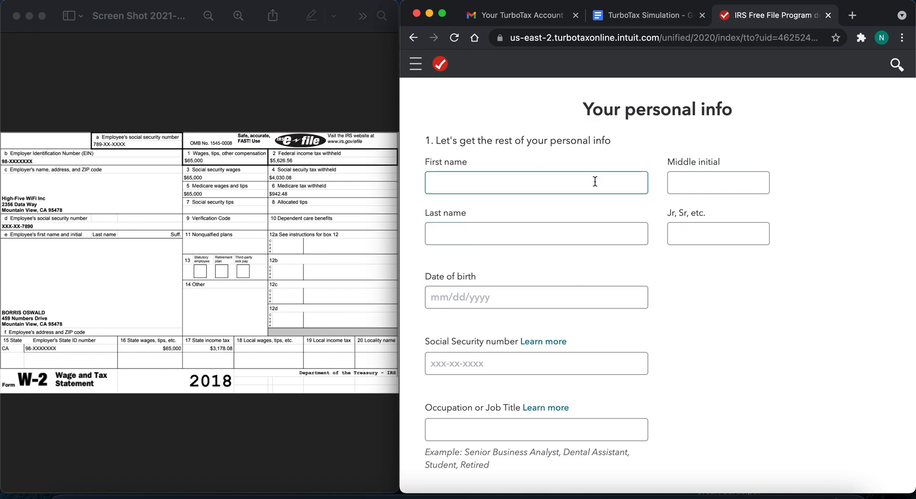
pyautogui.click(416, 67)
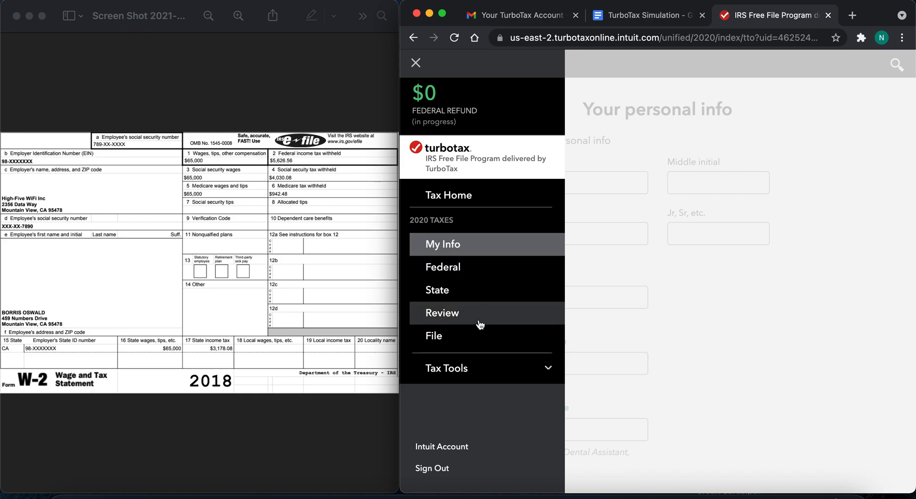
pyautogui.click(721, 313)
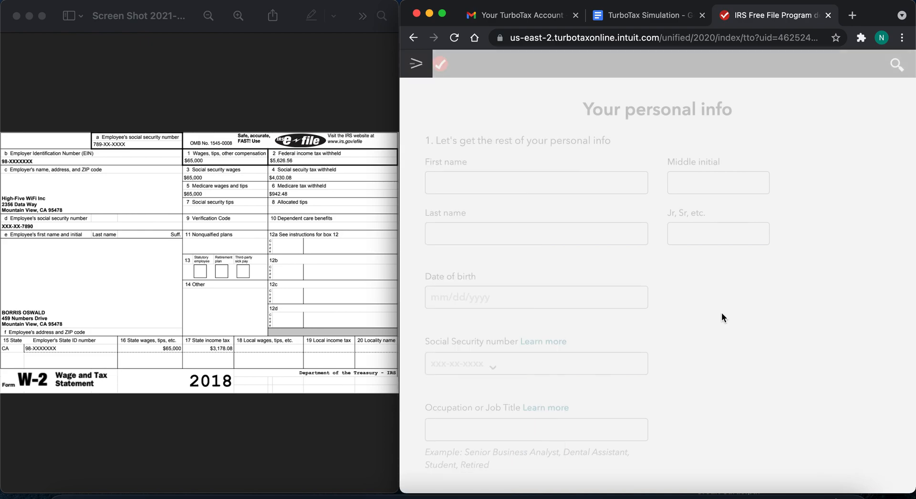
pyautogui.click(430, 187)
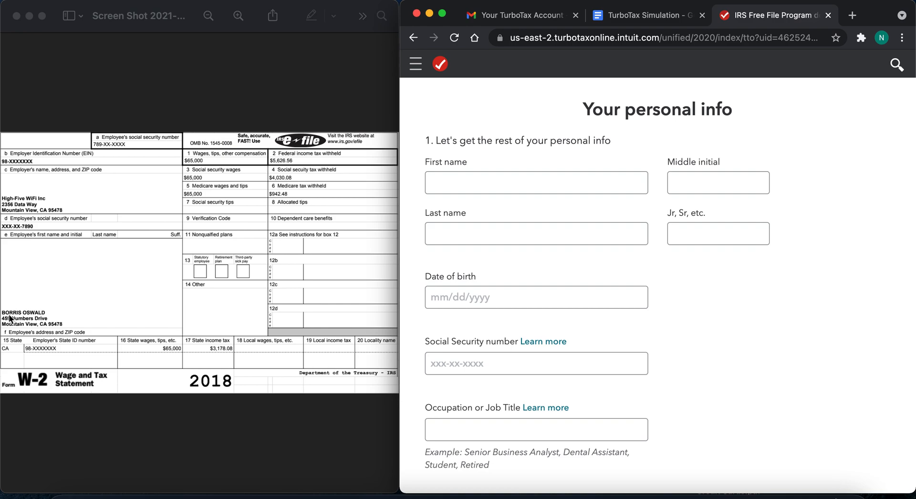
# - Enter the taxpayer's first and last name from the W-2 in the personal info form
pyautogui.click(479, 180)
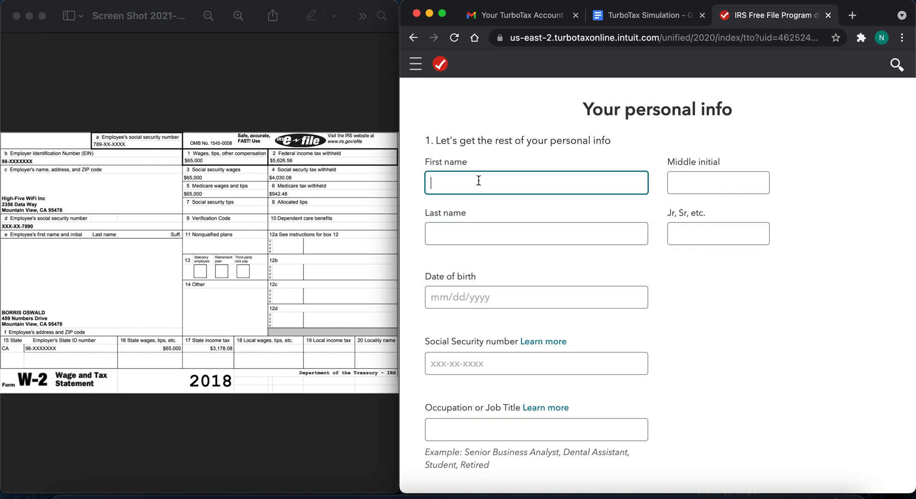
pyautogui.write('Borris')
pyautogui.click(482, 223)
pyautogui.write('Oswald')
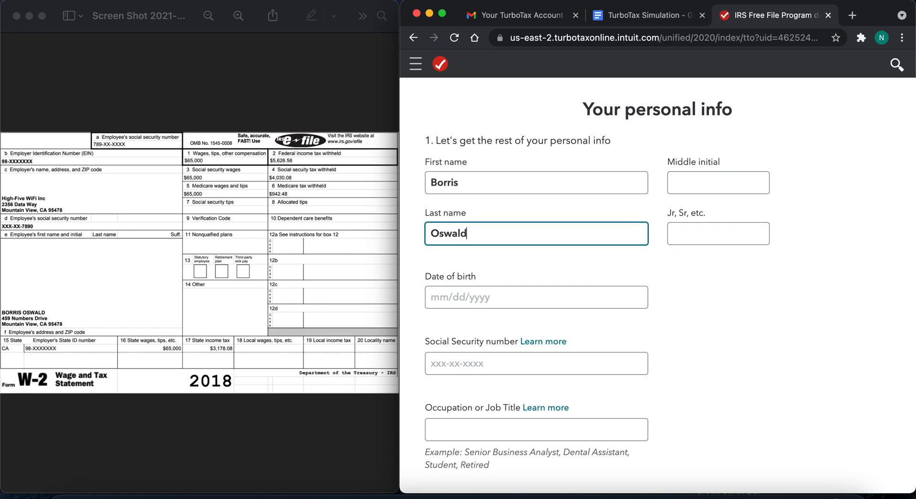
# - Enter the fictional taxpayer's date of birth in the personal info form
pyautogui.click(486, 297)
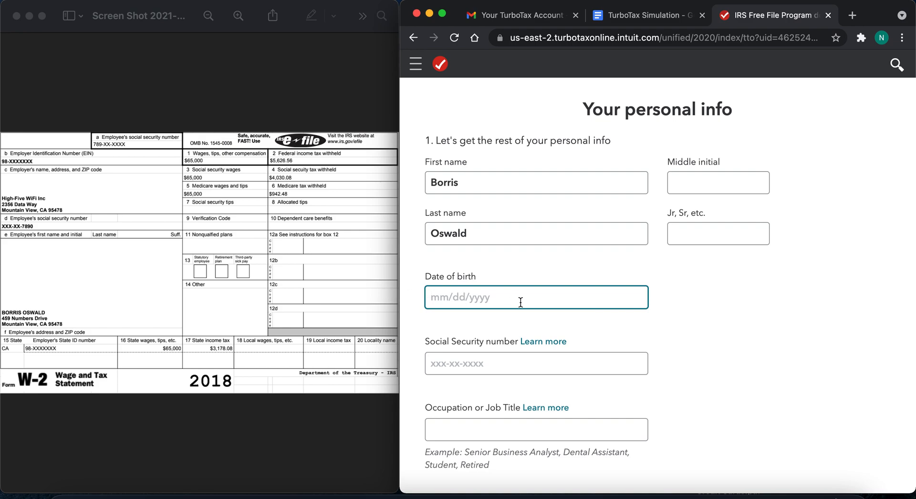
pyautogui.write('12/25/2001')
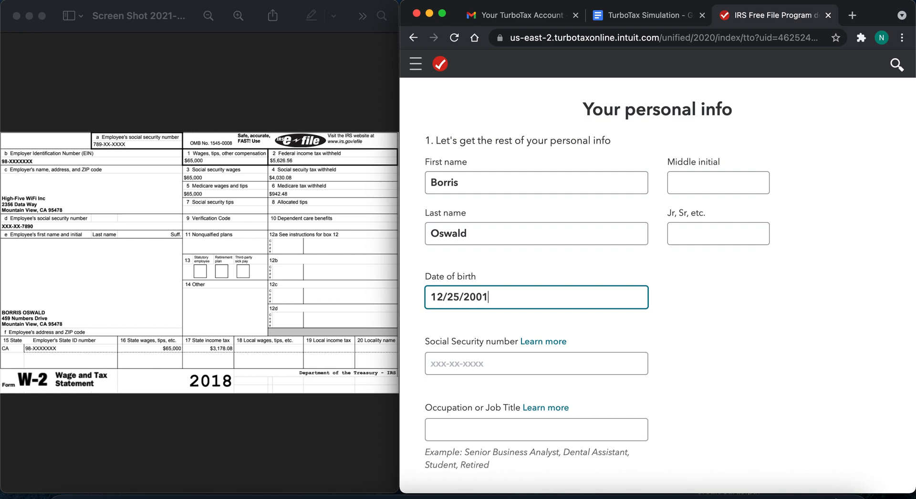
# - Enter the taxpayer's Social Security number in the personal info form
pyautogui.click(459, 365)
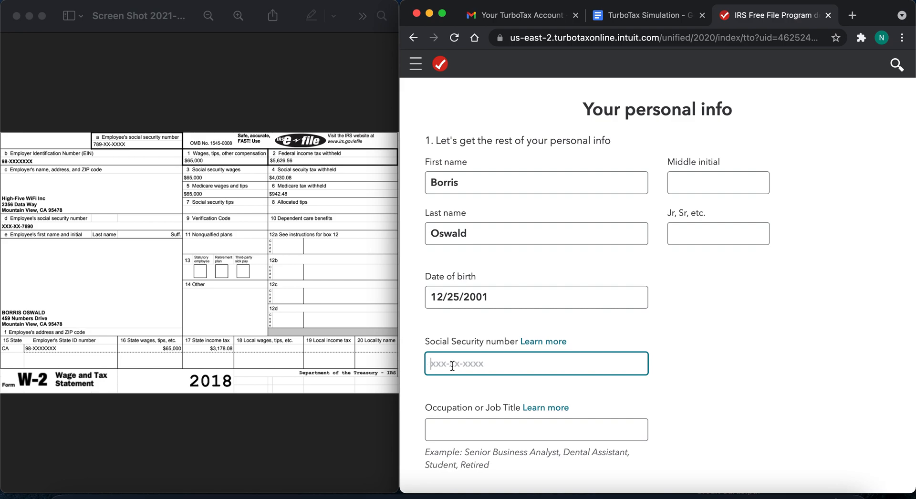
pyautogui.write('789-11-1234')
pyautogui.click(671, 408)
pyautogui.scroll(-3, 672, 408)
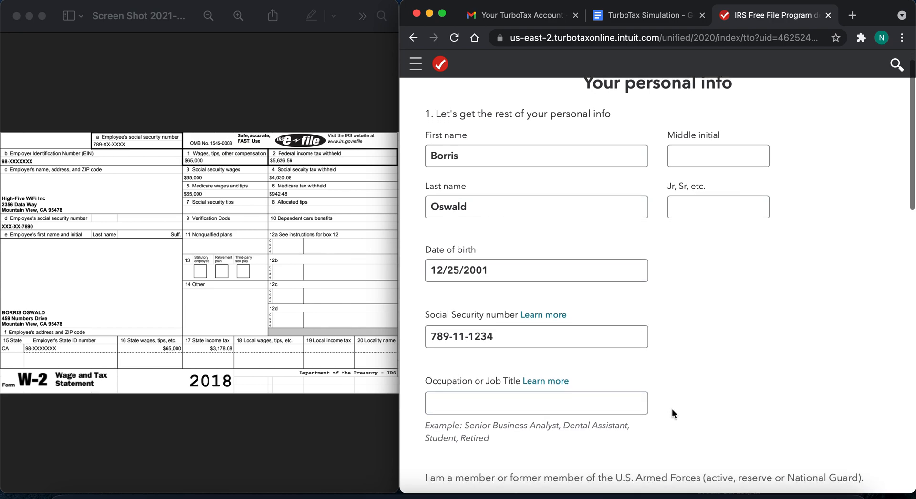
# - Check the W-2 record table, including its Birthday row, in the TurboTax Simulation document and return to the tax return
pyautogui.scroll(-5, 672, 408)
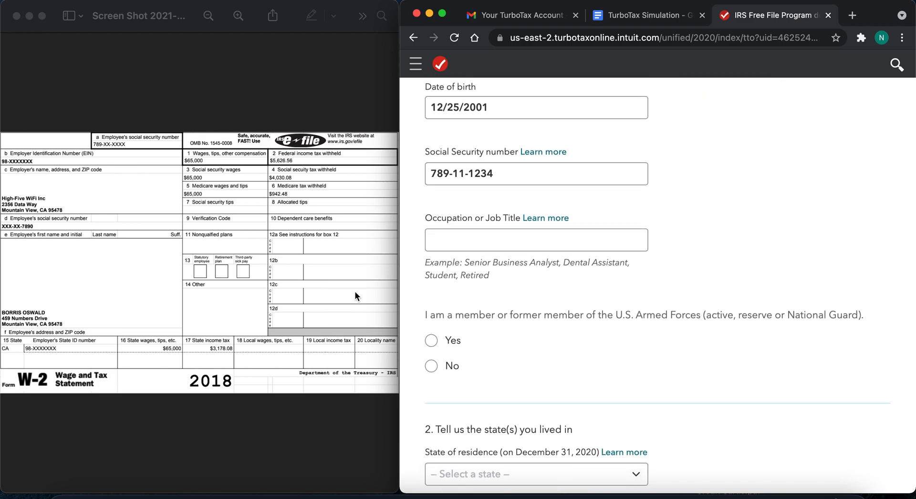
pyautogui.click(472, 246)
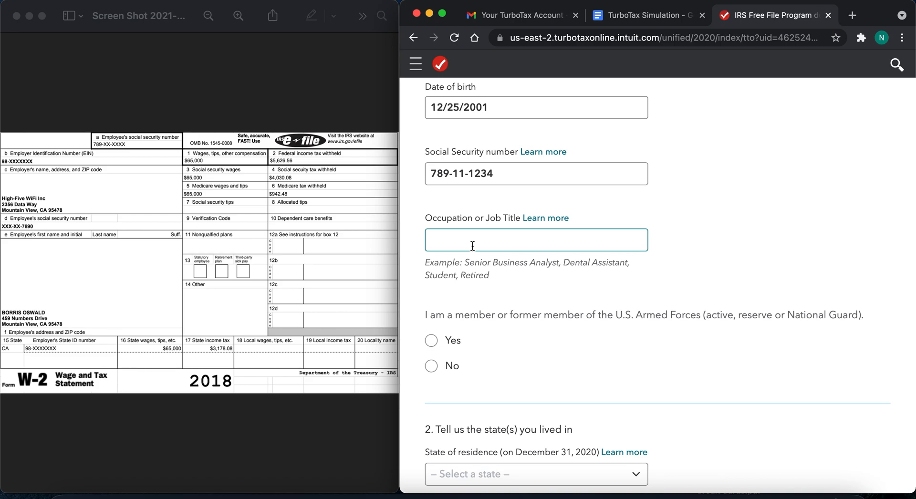
pyautogui.click(643, 18)
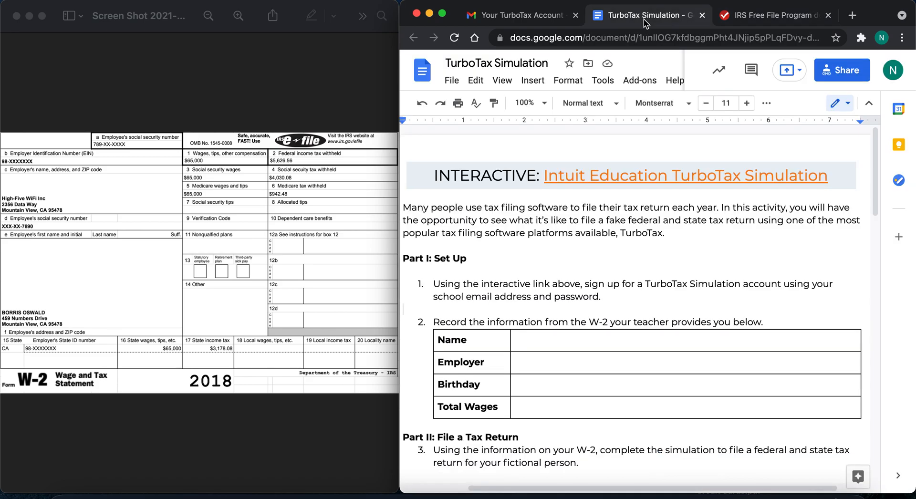
pyautogui.click(566, 275)
pyautogui.click(531, 363)
pyautogui.click(528, 409)
pyautogui.click(527, 384)
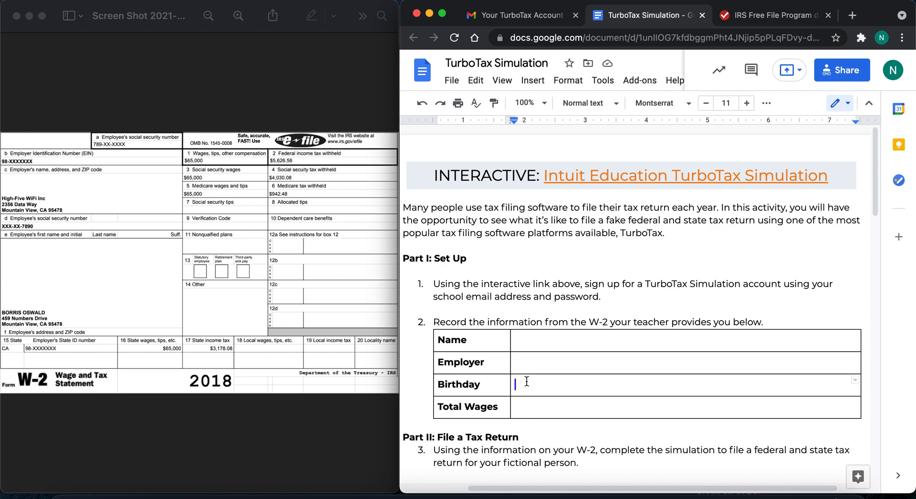
pyautogui.click(752, 18)
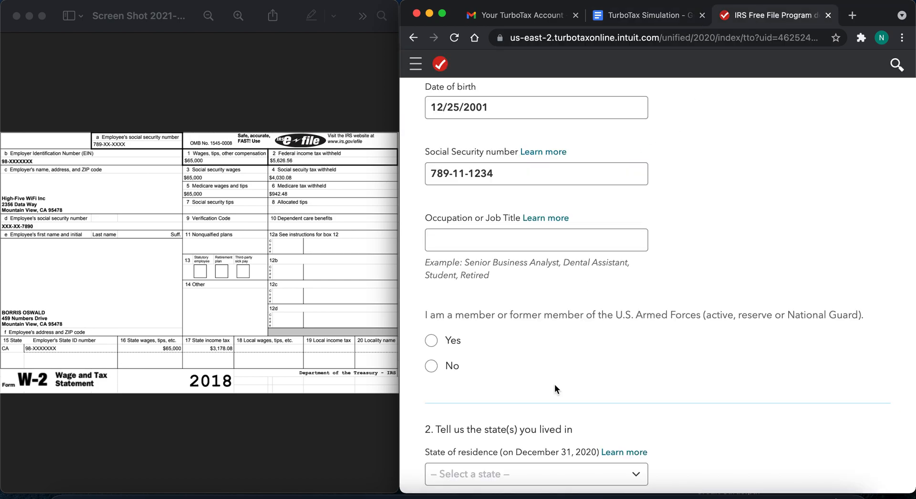
# - Enter Office Manager as the occupation and answer No to being a current or former U.S. Armed Forces member
pyautogui.click(487, 240)
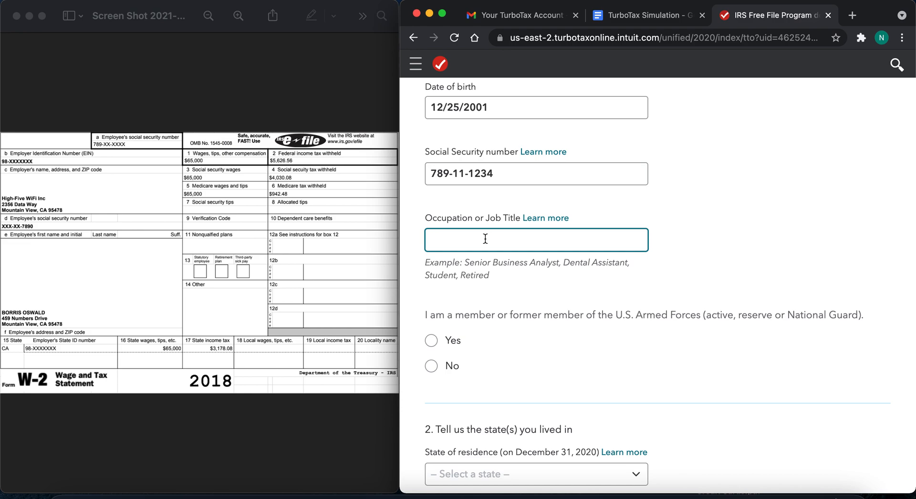
pyautogui.write('Office Manager')
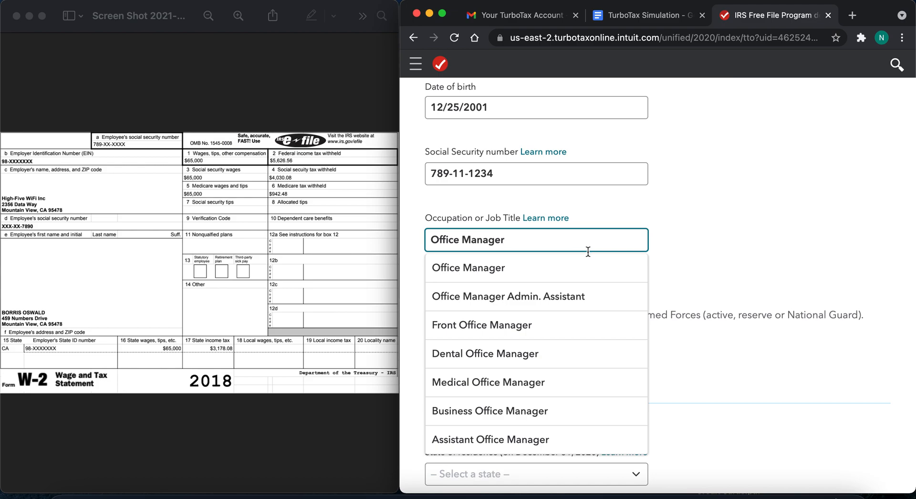
pyautogui.click(704, 275)
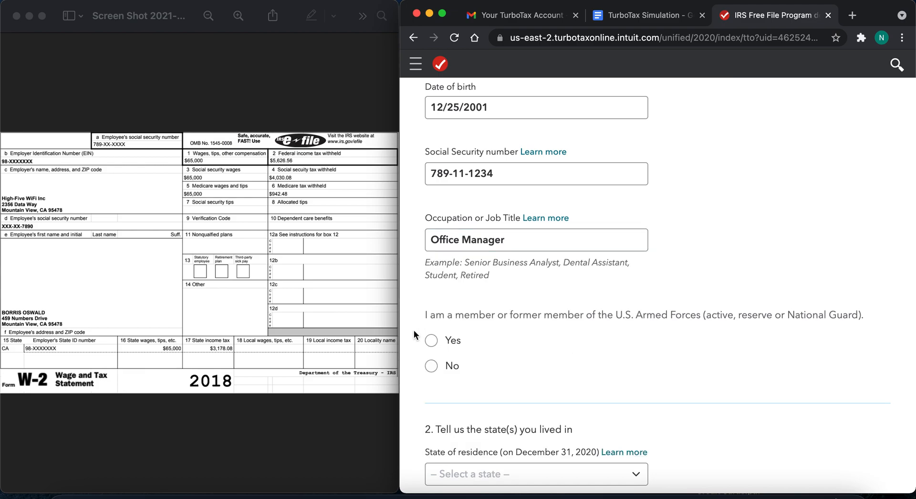
pyautogui.scroll(-3, 414, 330)
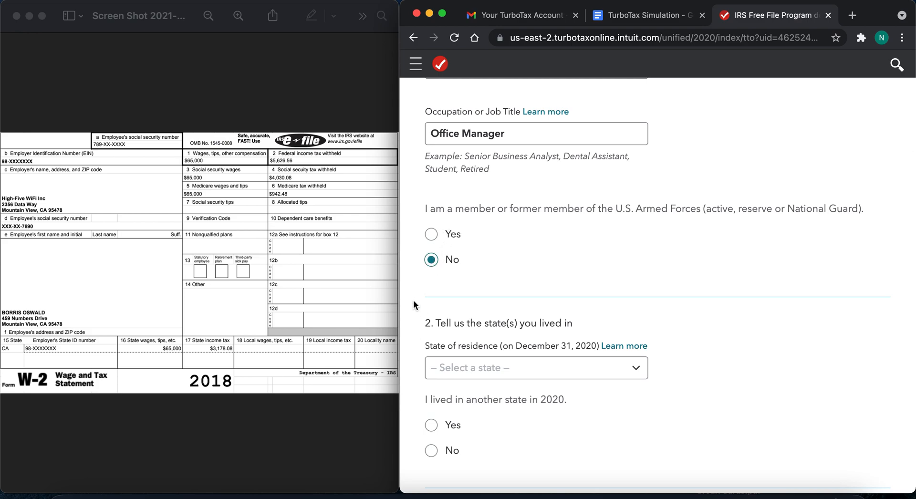
# - Set the state of residence to California and answer No to having lived in another state in 2020
pyautogui.scroll(-3, 412, 304)
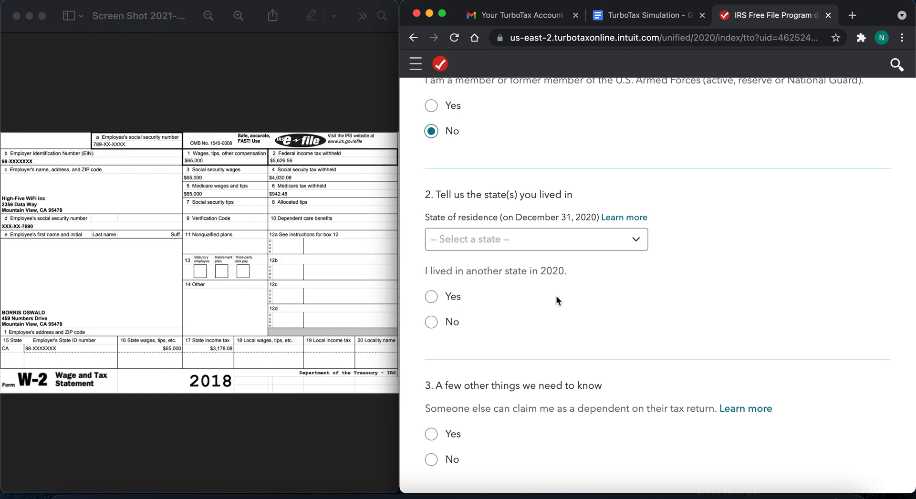
pyautogui.click(554, 239)
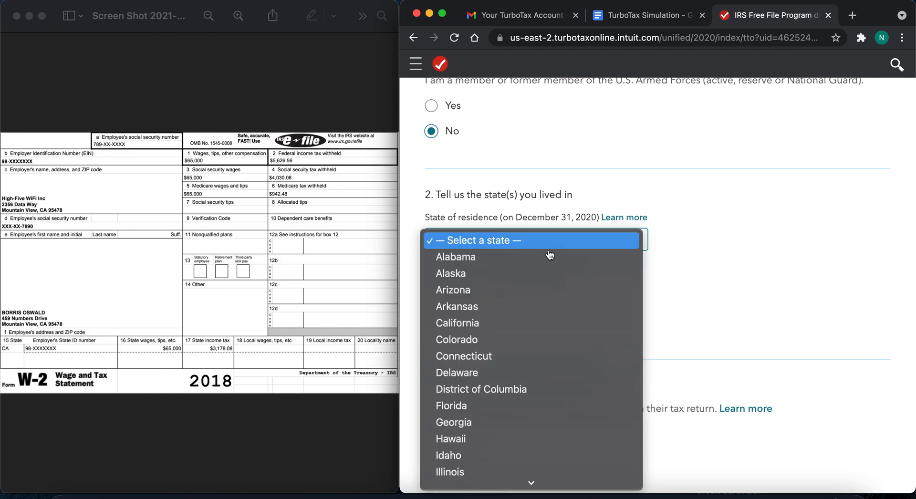
pyautogui.click(518, 328)
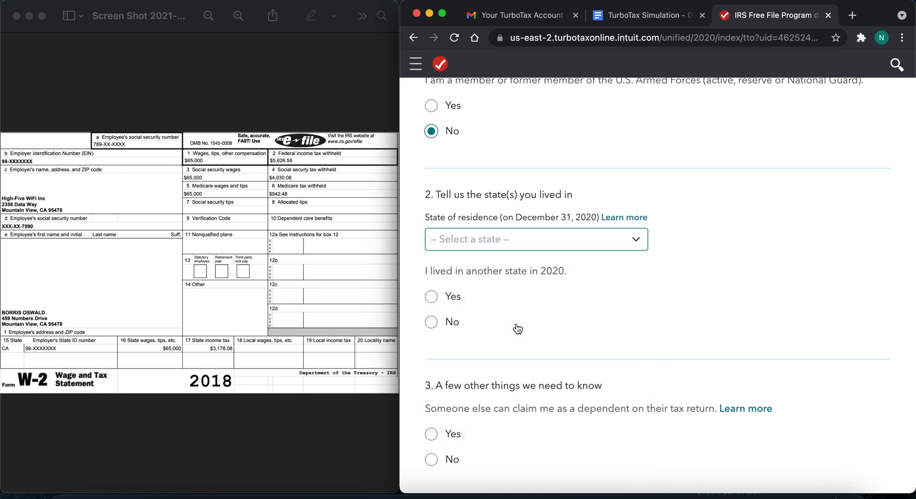
pyautogui.click(434, 324)
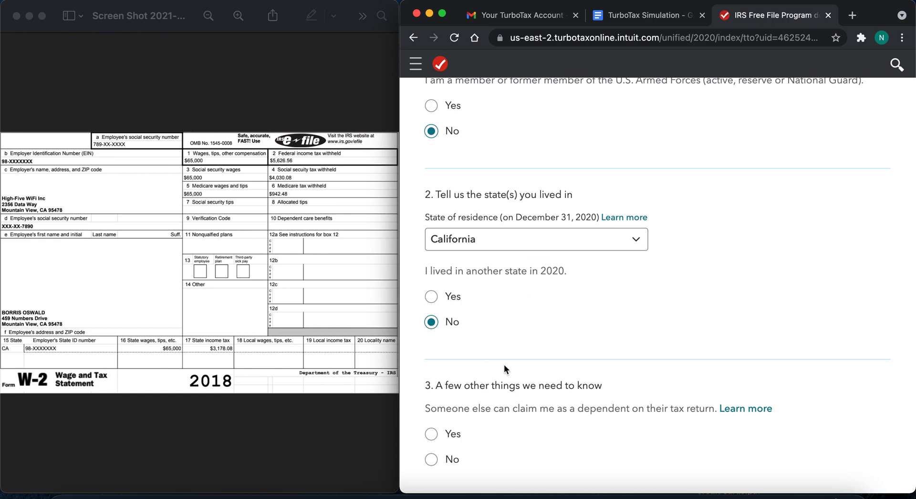
# - Read the help explaining how to know if someone can claim the taxpayer as a dependent, and close it
pyautogui.scroll(-4, 504, 366)
pyautogui.scroll(-2, 504, 365)
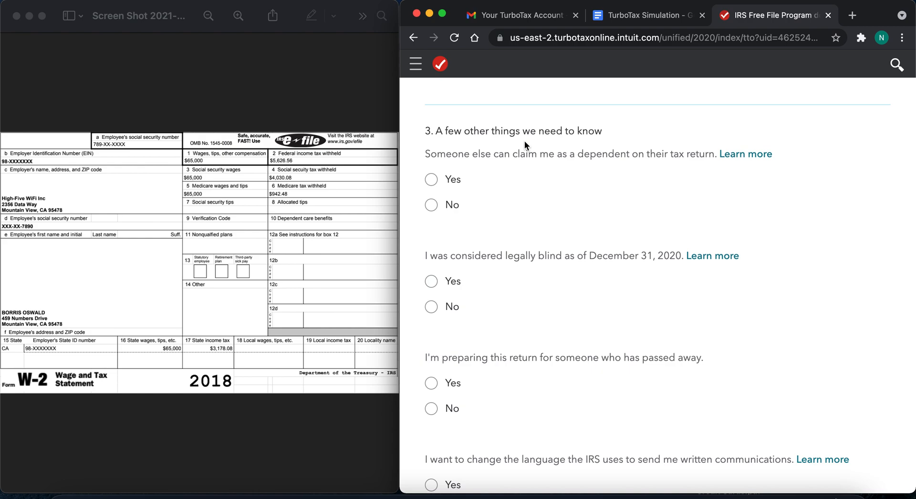
pyautogui.click(747, 161)
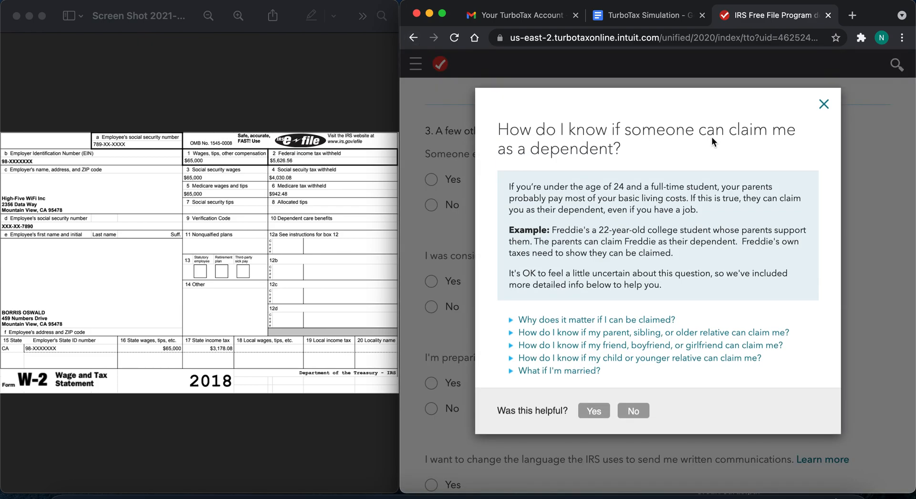
pyautogui.scroll(-1, 749, 256)
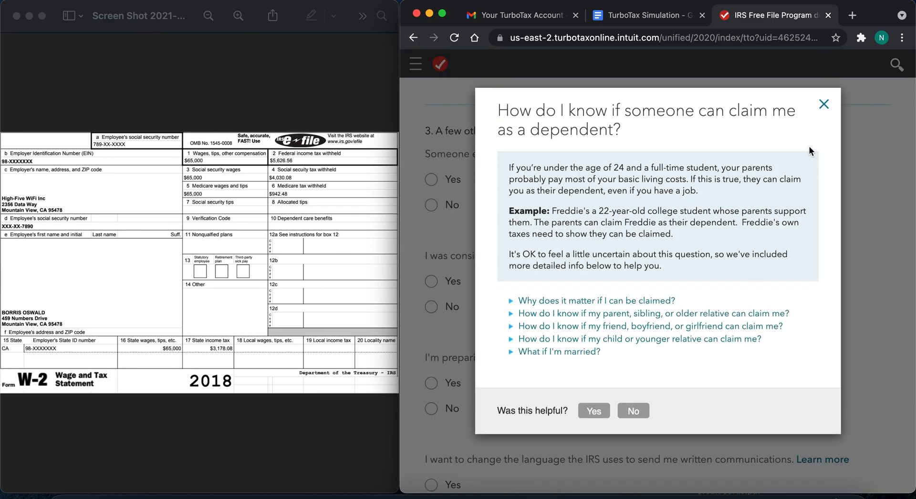
pyautogui.click(824, 102)
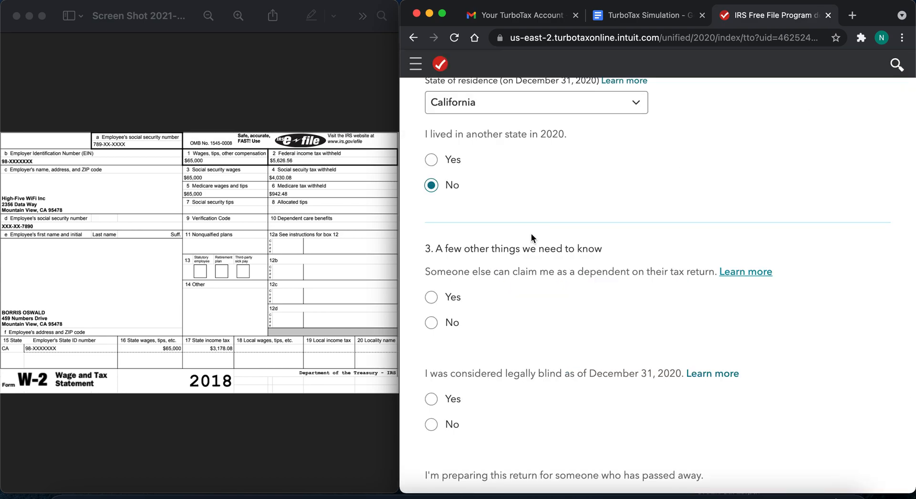
# - Answer No to being claimed as a dependent and No to being considered legally blind
pyautogui.scroll(-1, 490, 333)
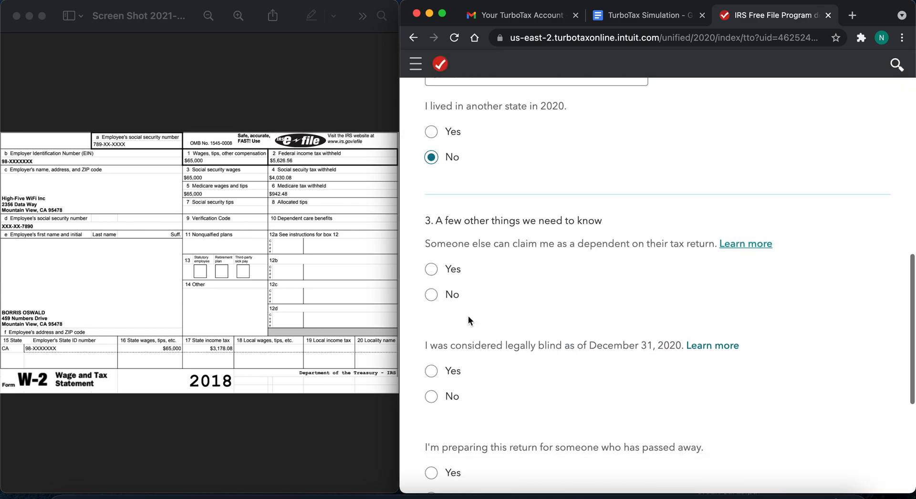
pyautogui.click(431, 296)
pyautogui.scroll(-3, 430, 370)
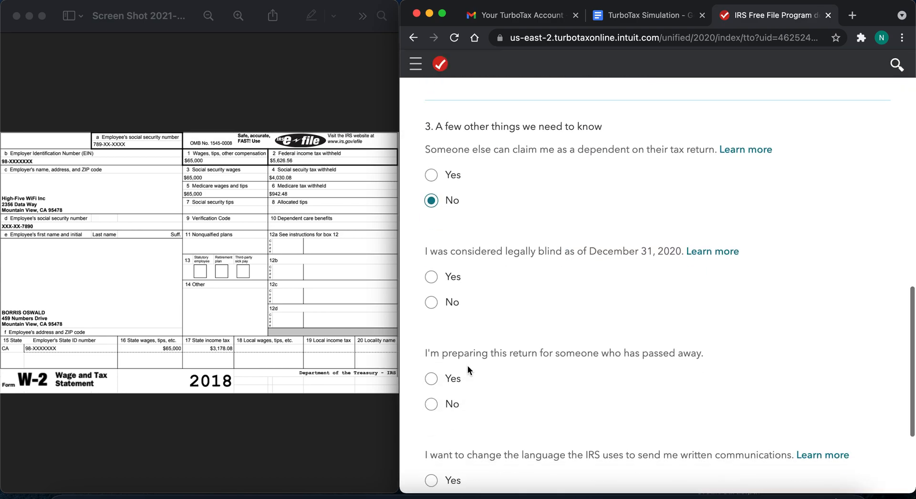
pyautogui.click(431, 304)
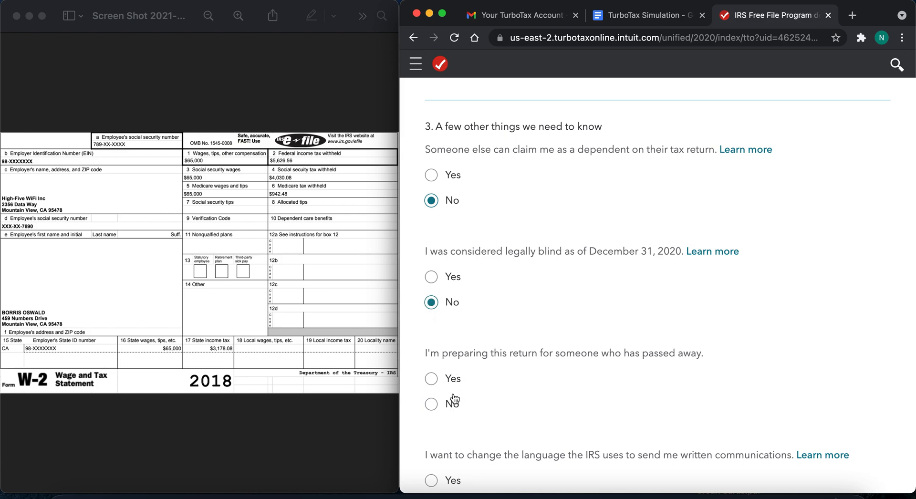
# - Answer No to preparing the return for someone who passed away and to changing the IRS communication language, and submit the form
pyautogui.scroll(-3, 449, 401)
pyautogui.scroll(-1, 444, 400)
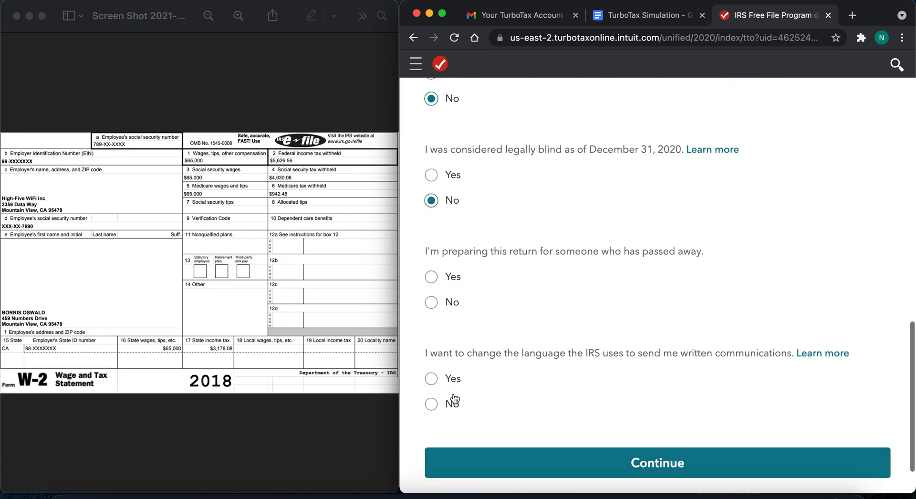
pyautogui.click(438, 303)
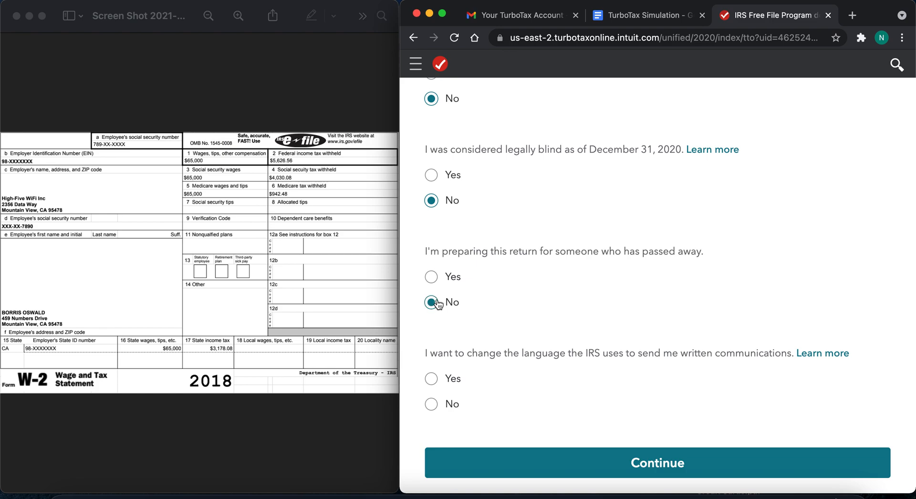
pyautogui.click(432, 409)
pyautogui.scroll(-2, 605, 405)
pyautogui.scroll(1, 606, 409)
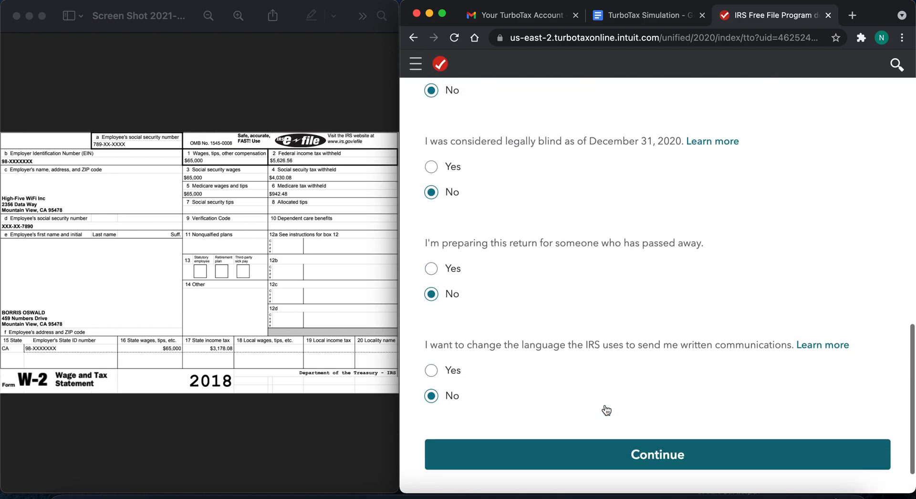
pyautogui.click(624, 439)
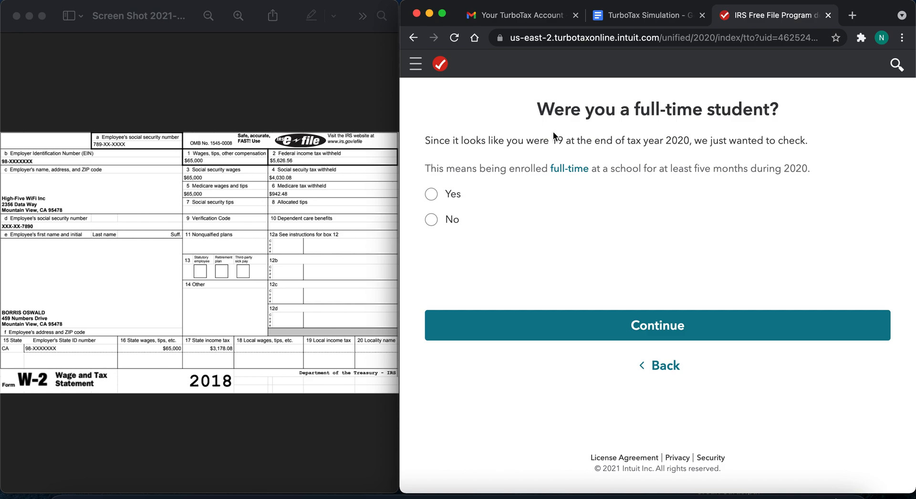
# - Answer No to having been a full-time student in 2020 and continue to the marital status question
pyautogui.moveTo(690, 143); pyautogui.dragTo(668, 143)
pyautogui.click(431, 221)
pyautogui.click(614, 325)
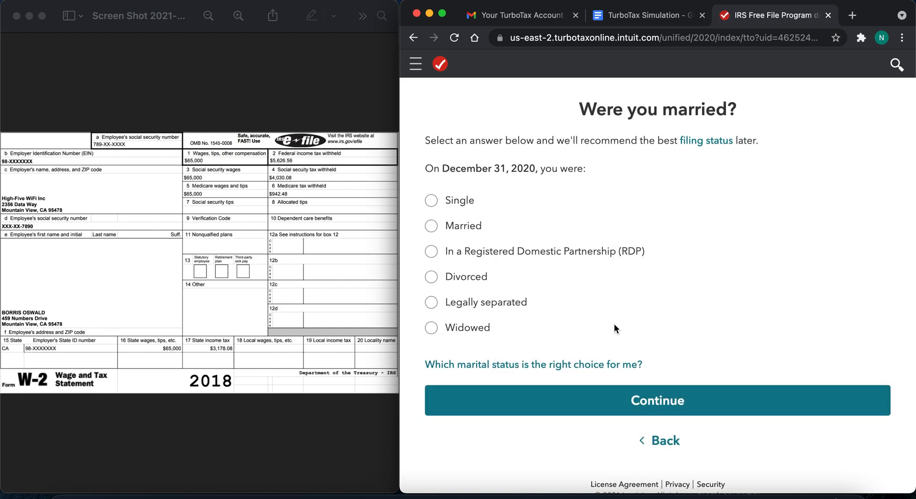
# - Complete the household questions as Single, self-supporting in 2020, with no children or other supported persons
pyautogui.click(432, 203)
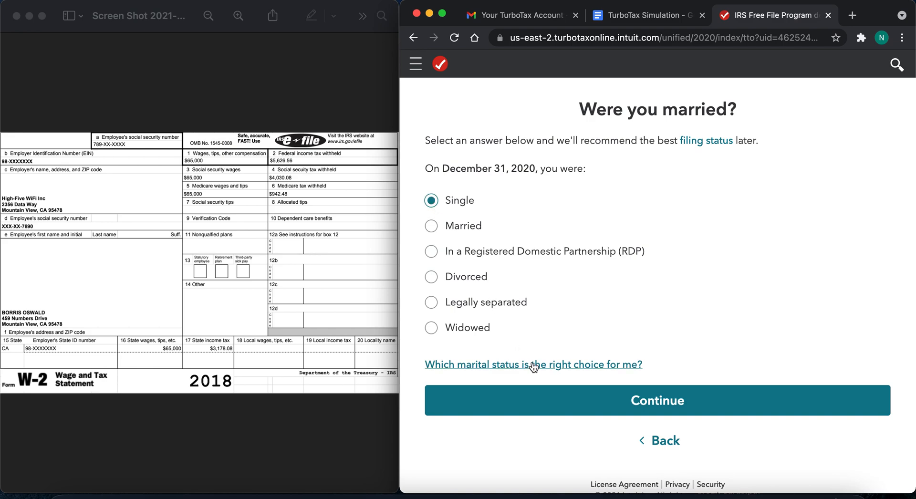
pyautogui.click(541, 393)
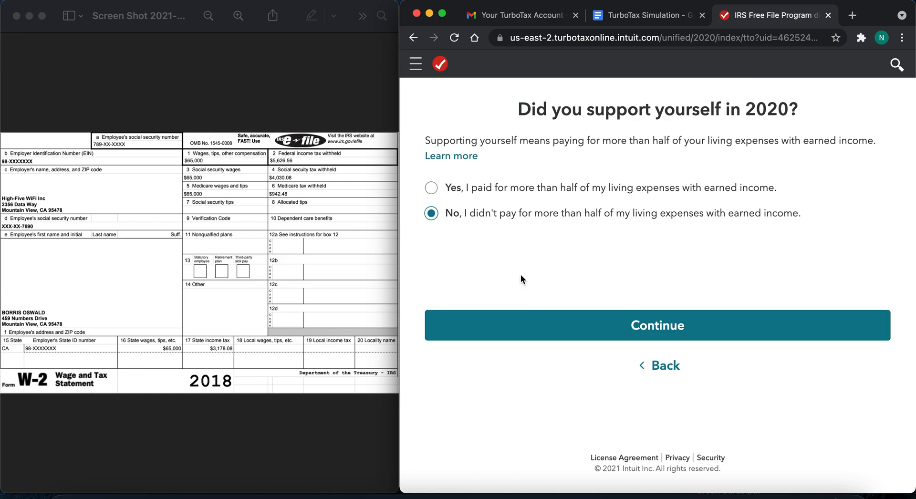
pyautogui.click(431, 188)
pyautogui.click(625, 323)
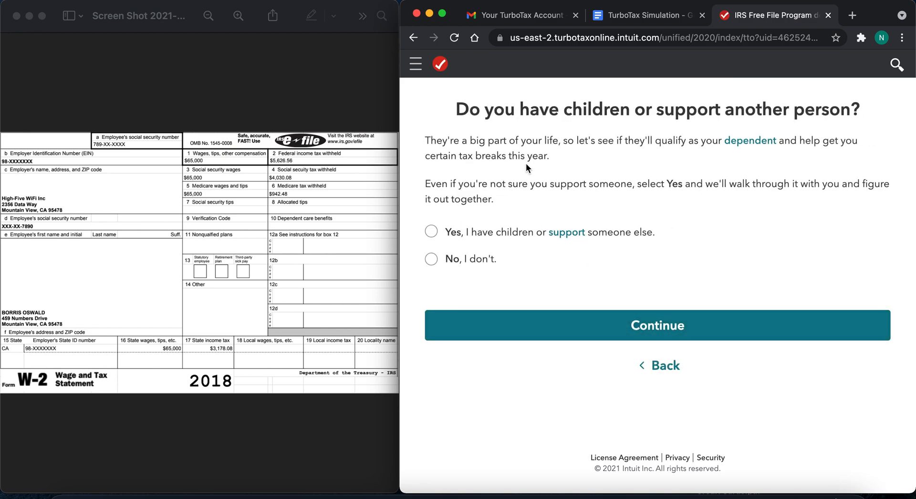
pyautogui.click(432, 260)
pyautogui.click(612, 317)
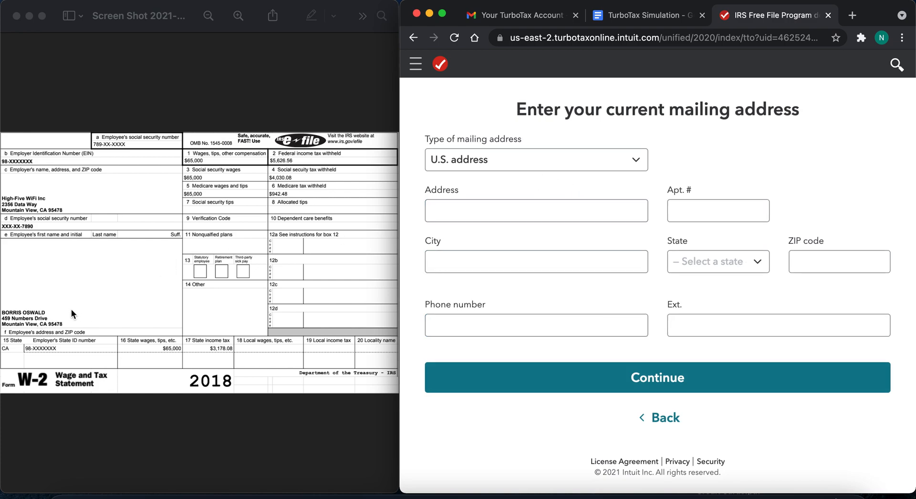
# - Enter the taxpayer's street address and city for the mailing address, following the W-2
pyautogui.click(468, 211)
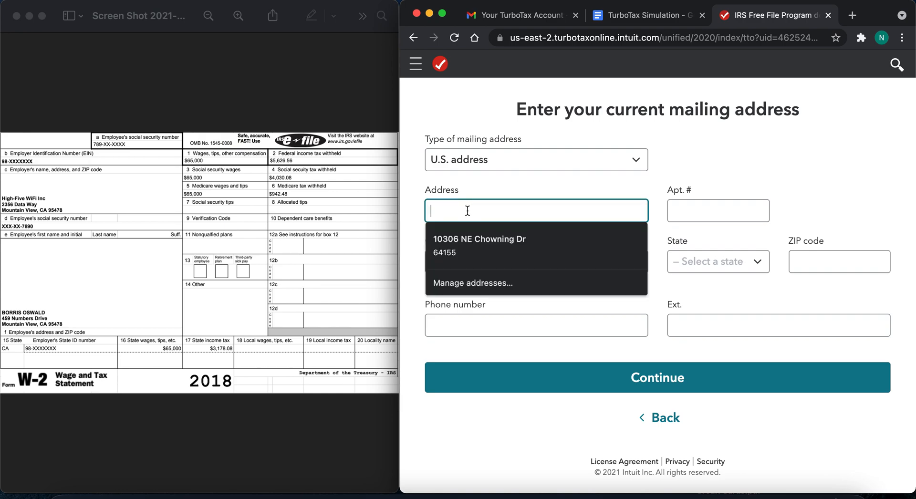
pyautogui.write('459 N')
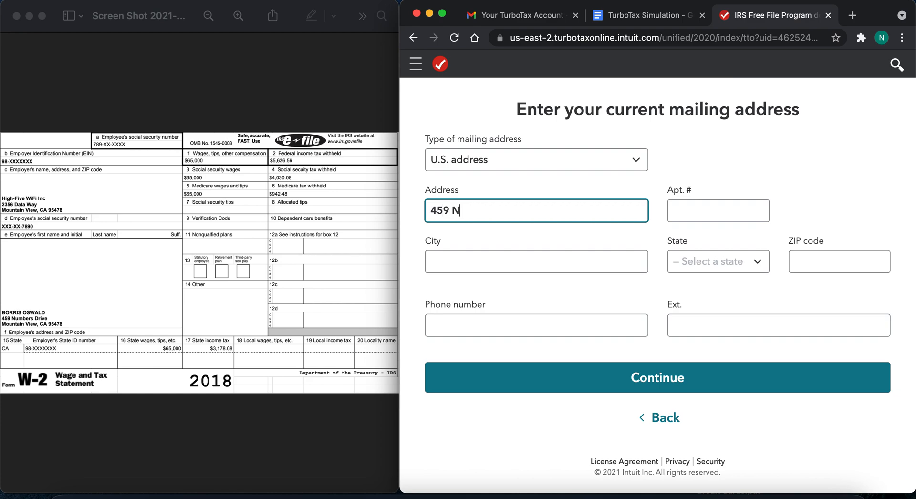
pyautogui.write('umber Drive')
pyautogui.click(478, 260)
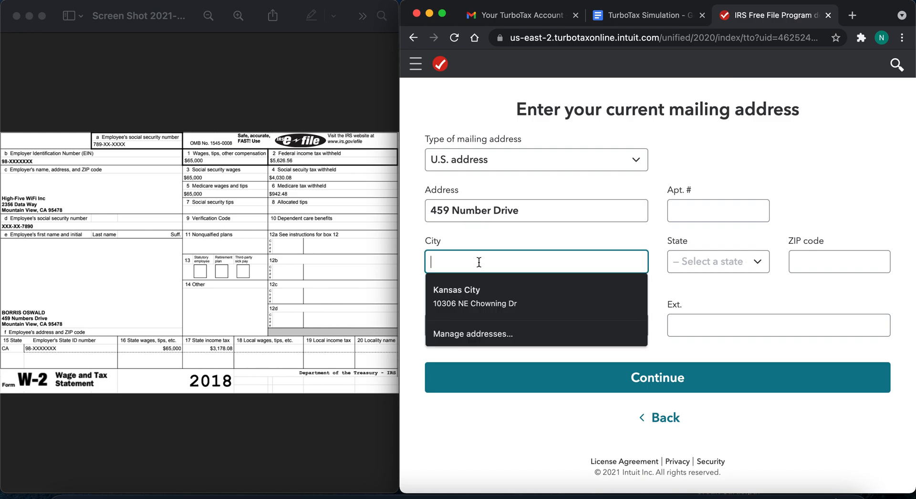
pyautogui.write('Mountain View')
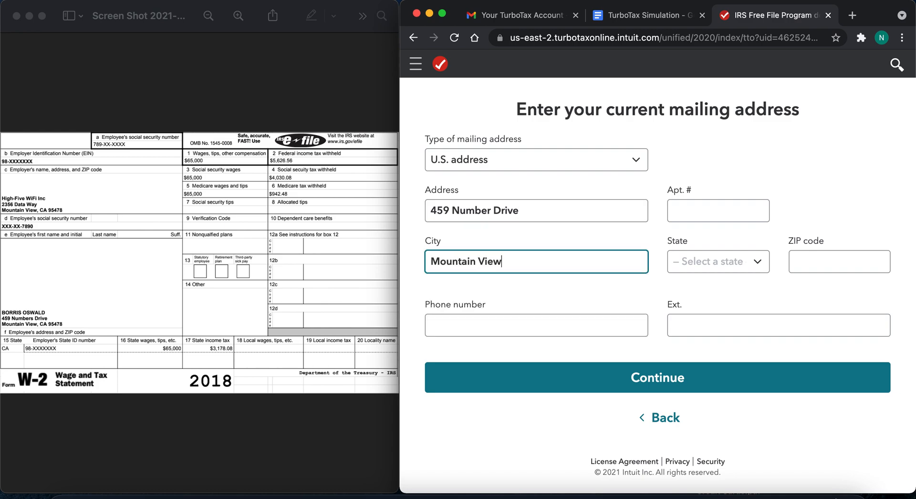
# - Set the mailing address state to California and enter the taxpayer's ZIP code from the W-2
pyautogui.click(682, 260)
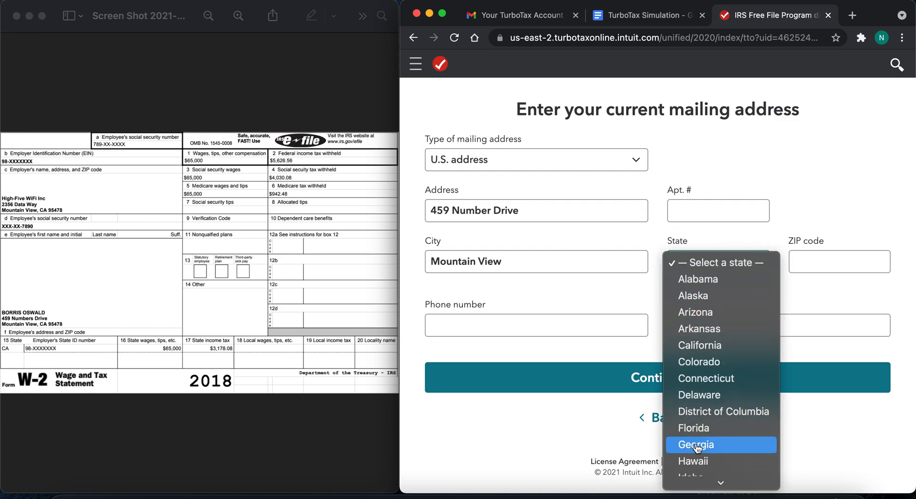
pyautogui.scroll(-5, 697, 447)
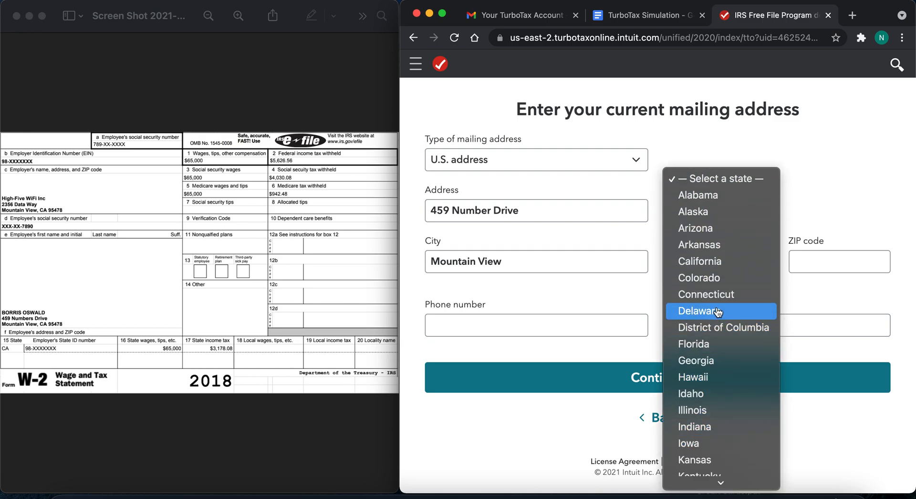
pyautogui.click(722, 261)
pyautogui.click(803, 261)
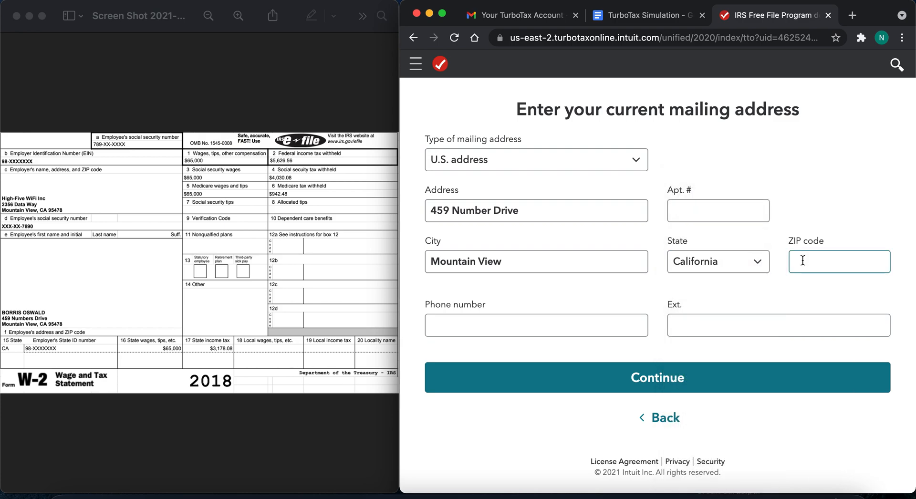
pyautogui.click(803, 260)
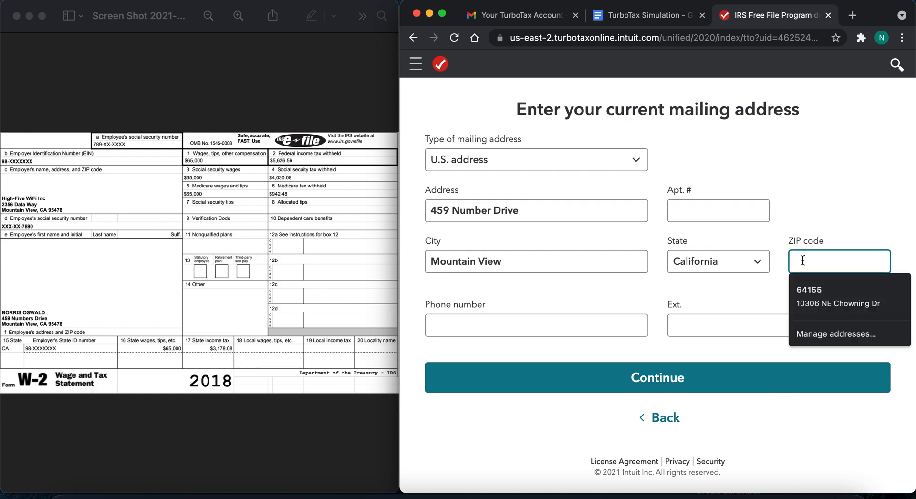
pyautogui.write('95')
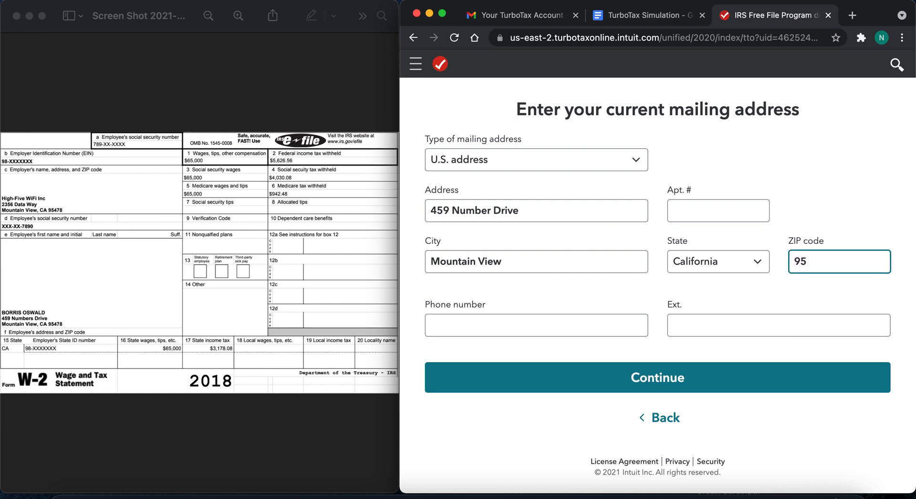
pyautogui.write('478')
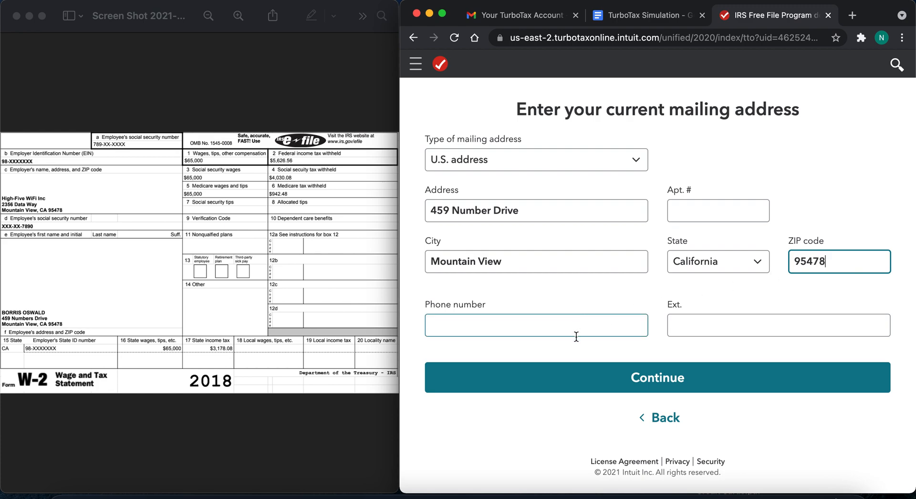
# - Submit the mailing address without a phone number and accept the address as entered in the double-check
pyautogui.click(571, 353)
pyautogui.click(495, 328)
pyautogui.click(650, 388)
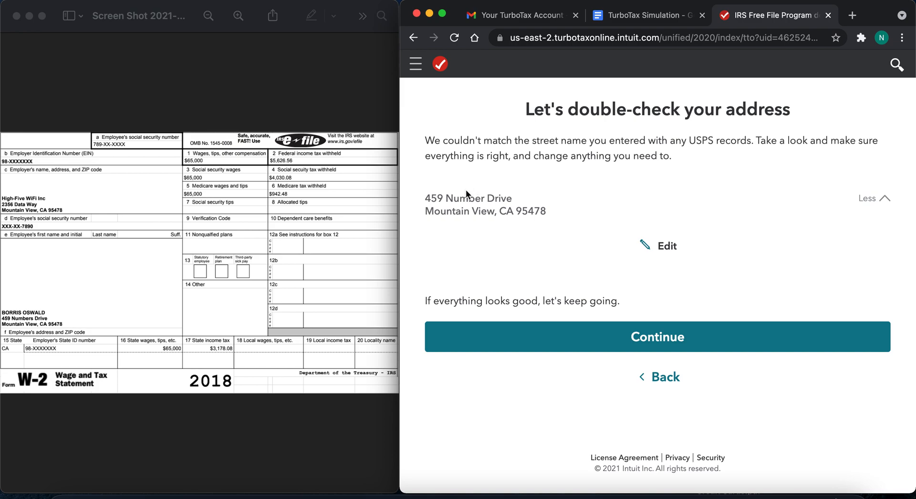
pyautogui.click(634, 347)
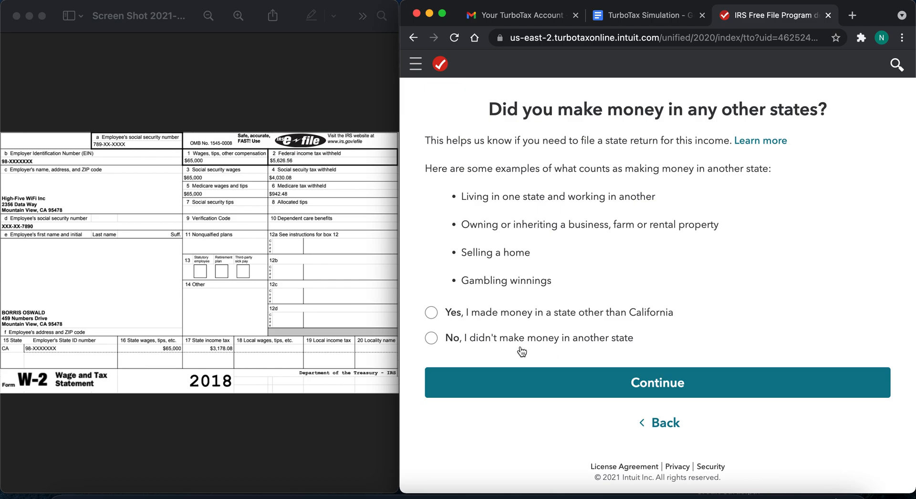
# - Answer No to making money in another state and accept the recommended Single filing status
pyautogui.click(432, 339)
pyautogui.click(631, 383)
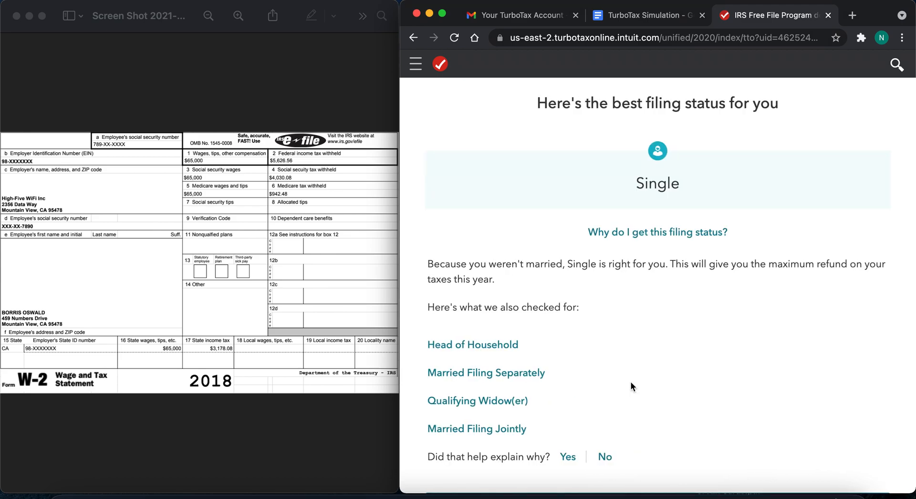
pyautogui.scroll(-3, 631, 382)
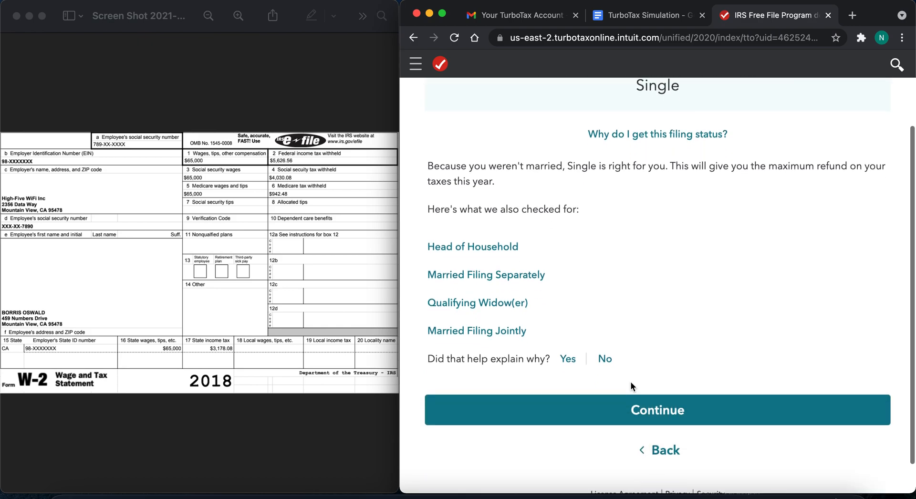
pyautogui.click(634, 410)
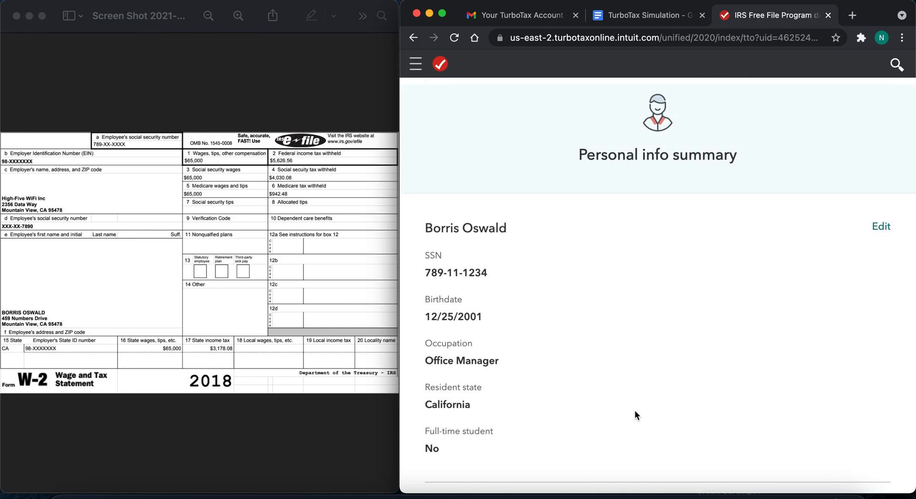
# - Review the whole personal info summary, from personal details to other state income, and continue past it
pyautogui.scroll(-10, 635, 410)
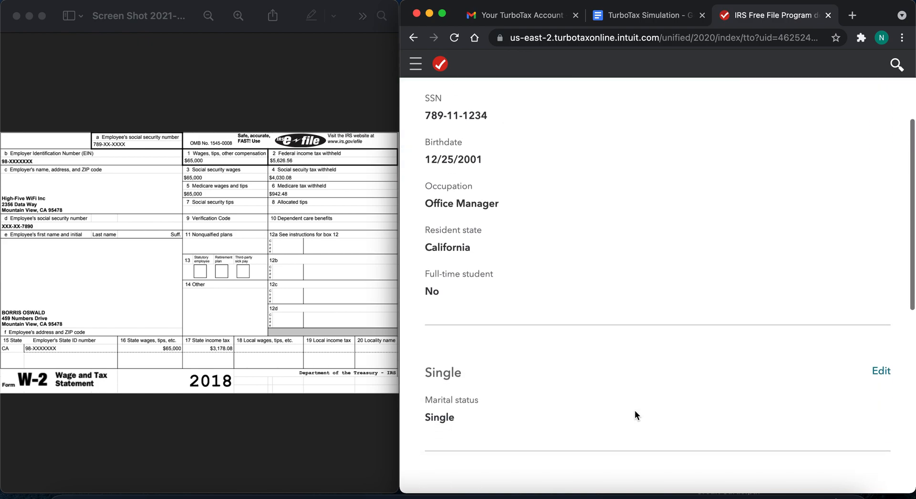
pyautogui.scroll(-5, 634, 410)
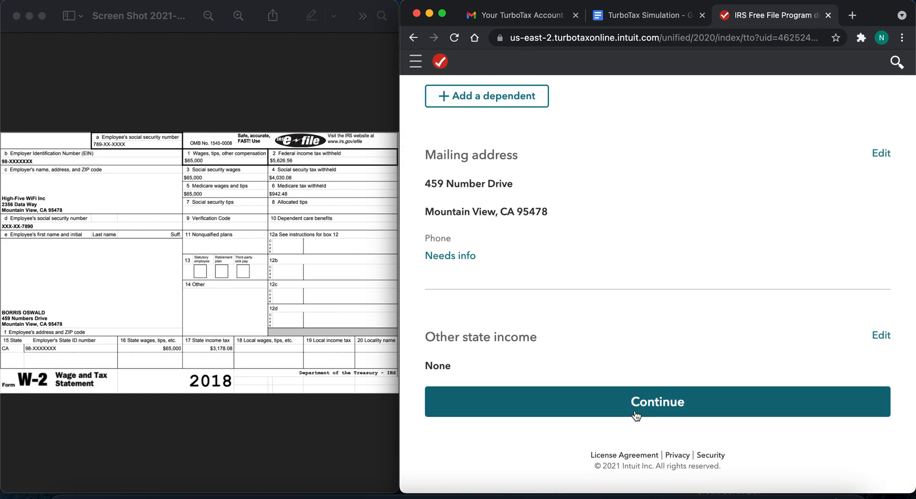
pyautogui.scroll(5, 635, 410)
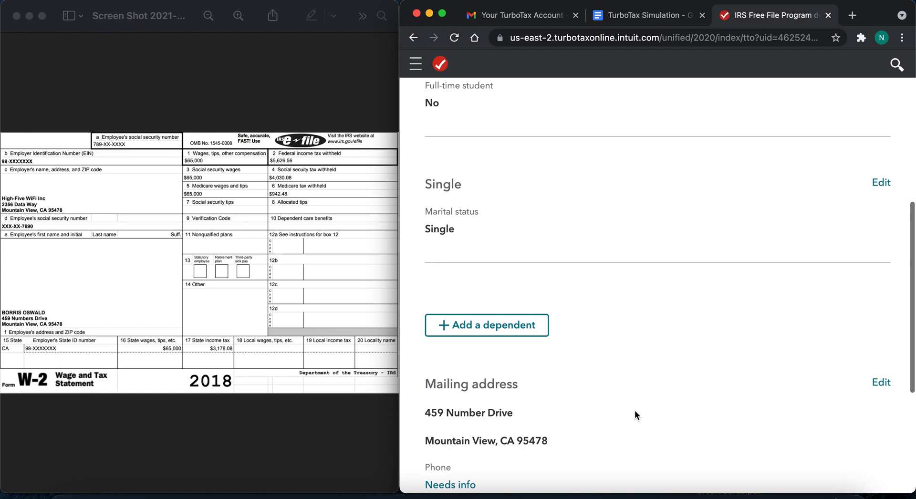
pyautogui.scroll(-5, 634, 410)
pyautogui.click(635, 410)
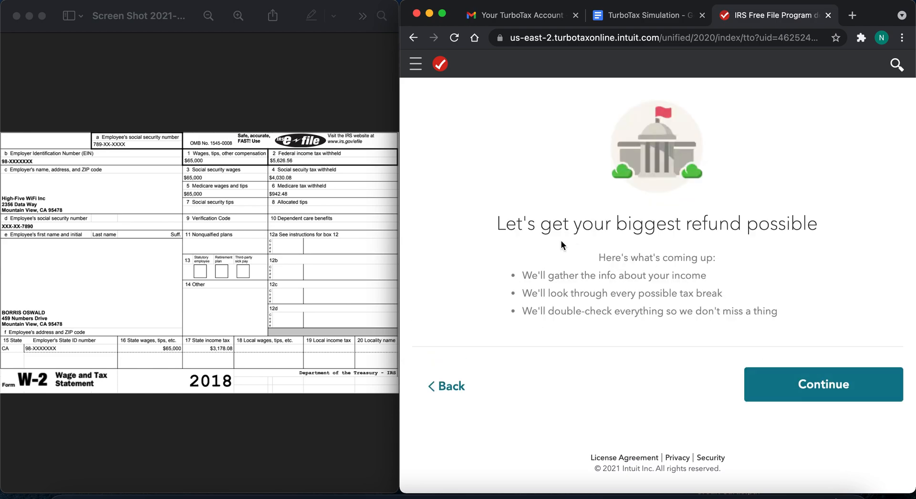
# - Continue past the refund introduction and choose to work on the W-2
pyautogui.click(803, 381)
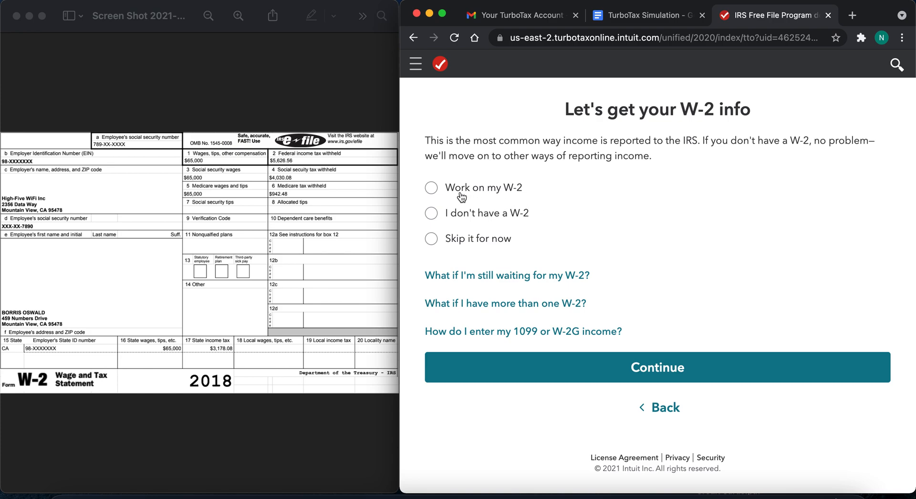
pyautogui.click(434, 190)
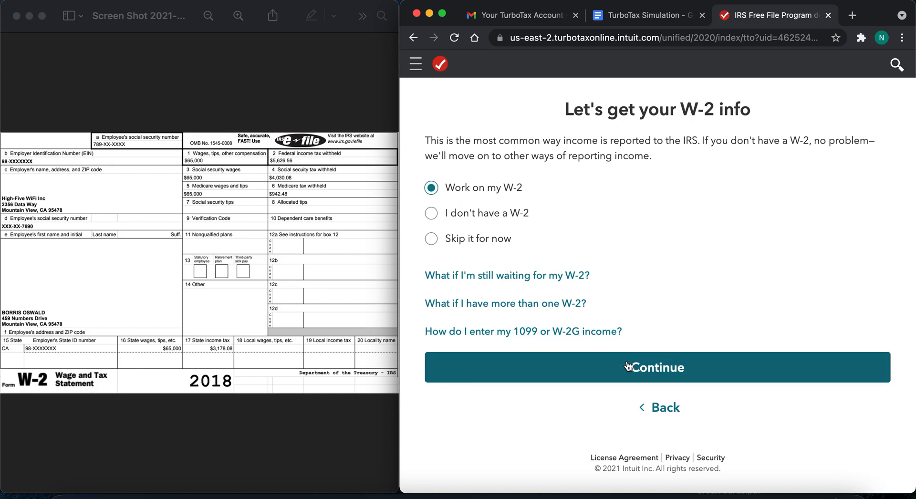
pyautogui.click(641, 372)
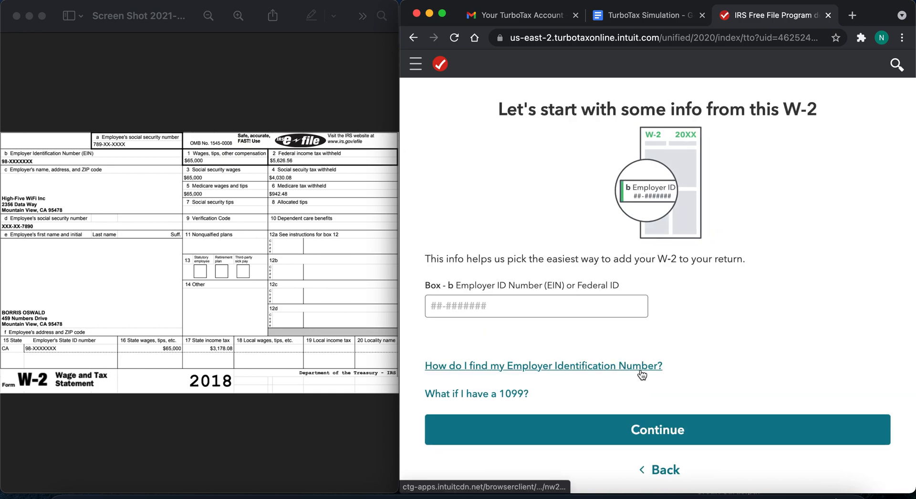
# - Submit a made-up employer identification number for box b and choose to type in the W-2 manually
pyautogui.click(433, 290)
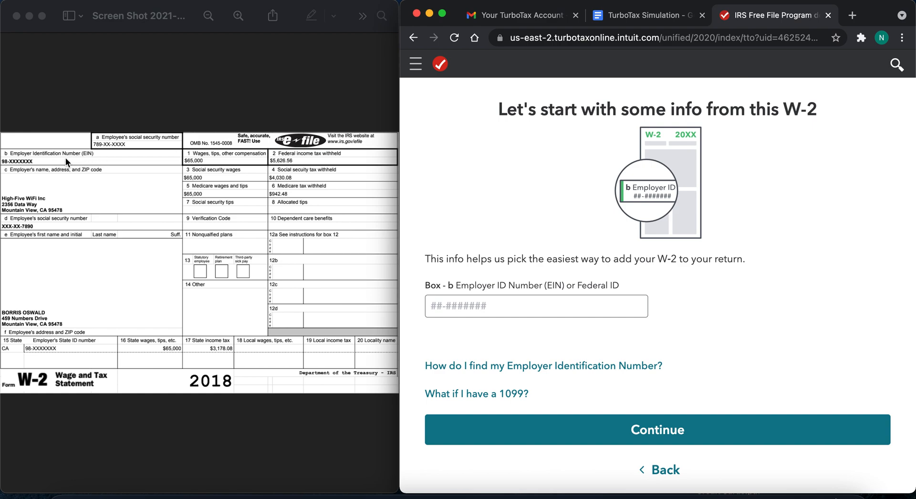
pyautogui.click(446, 305)
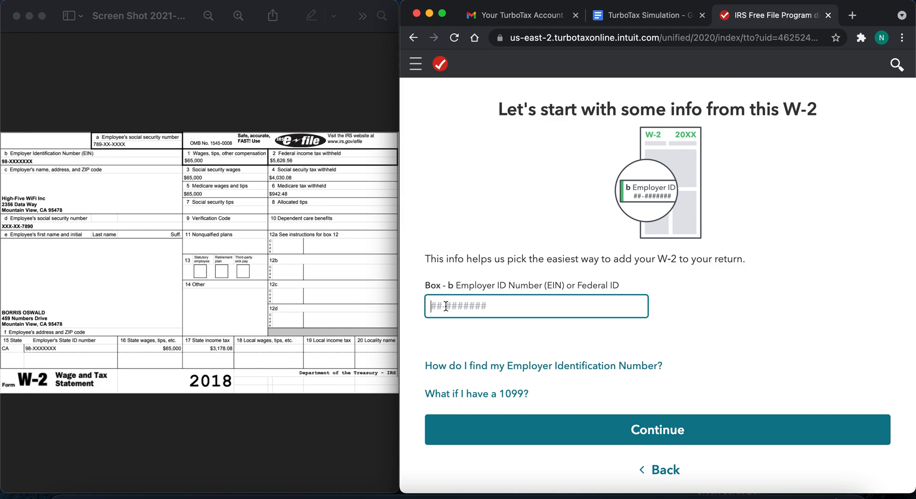
pyautogui.write('98-1212121')
pyautogui.click(554, 437)
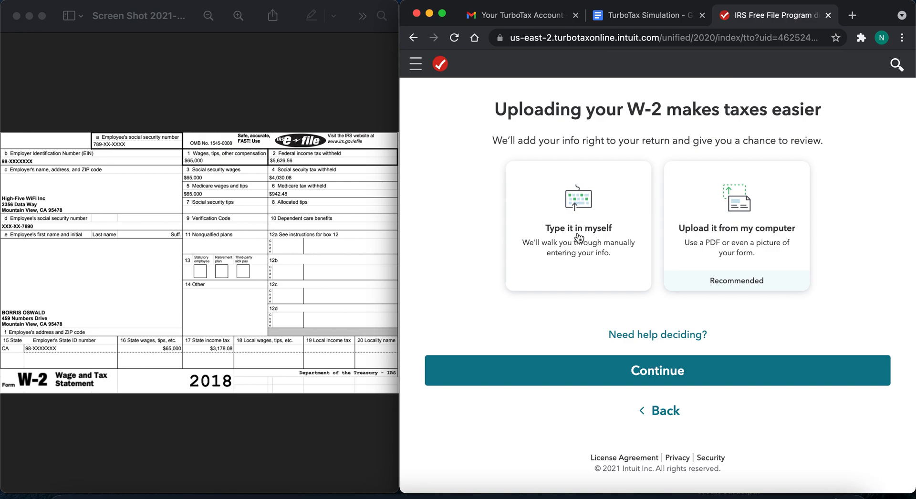
pyautogui.click(586, 258)
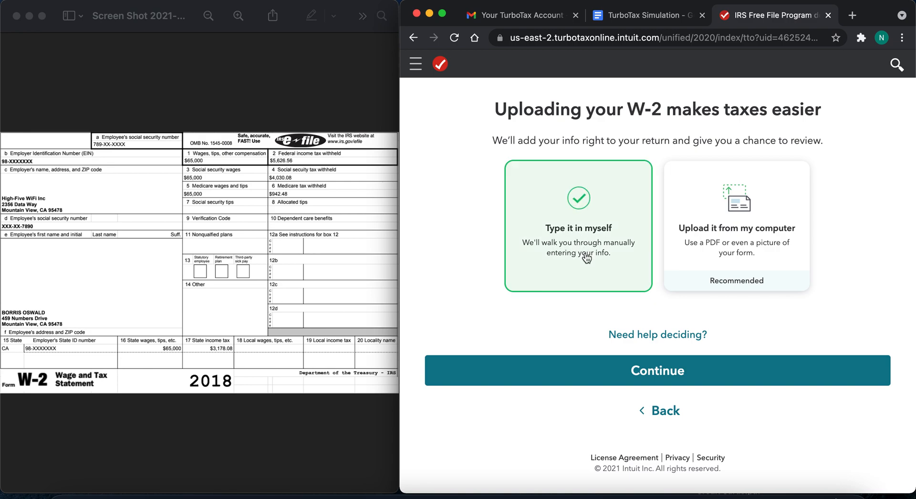
pyautogui.click(647, 370)
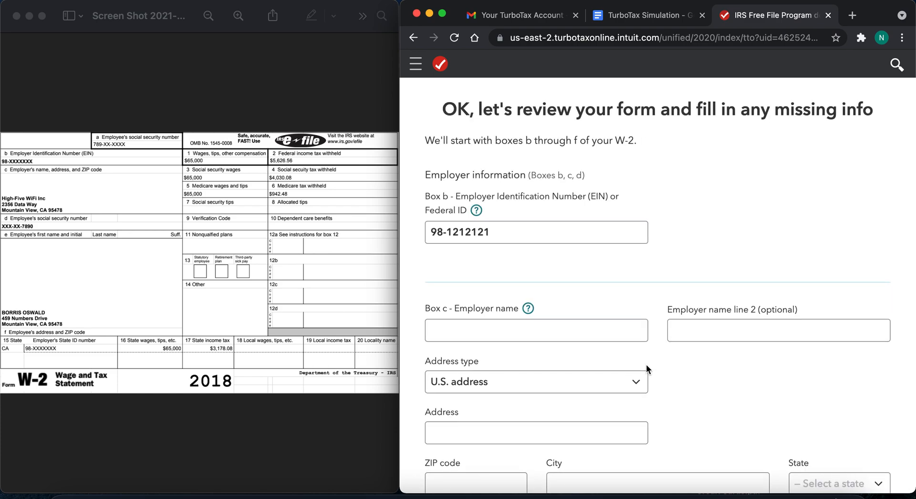
# - Enter High-Five WiFi Inc as the employer name in box c
pyautogui.scroll(-4, 715, 417)
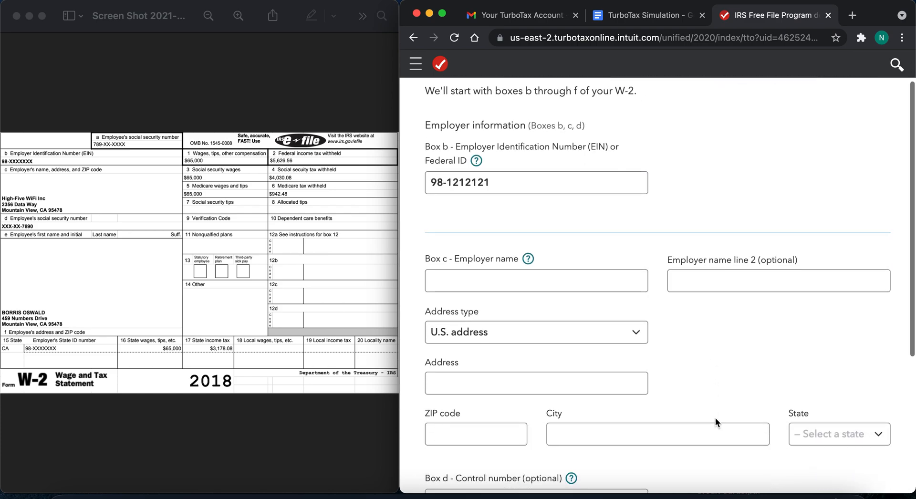
pyautogui.click(562, 227)
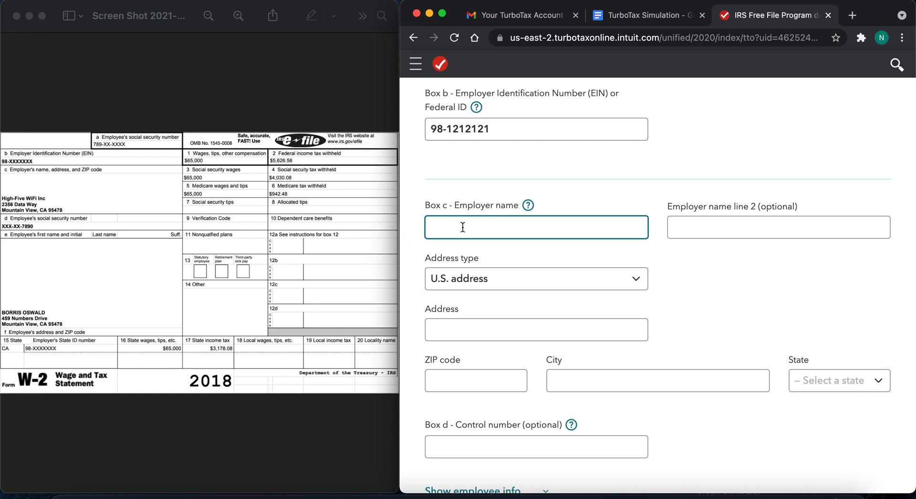
pyautogui.write('High-Five WiFi Inc')
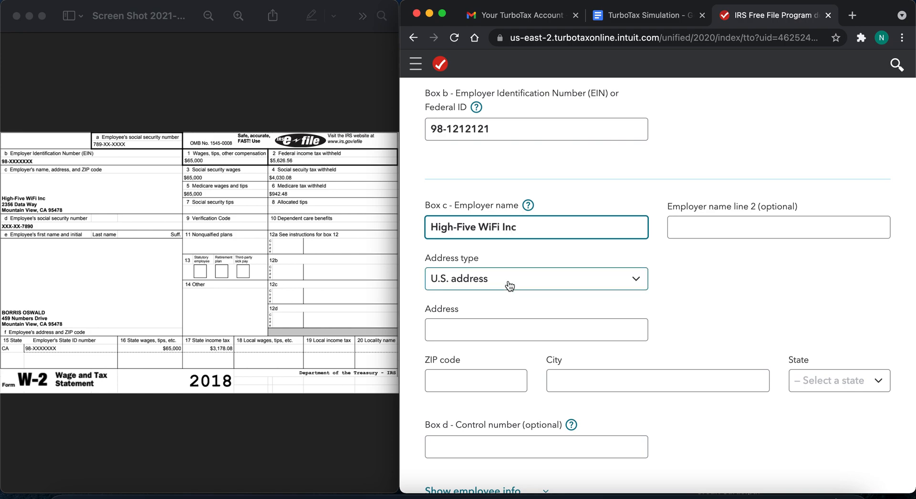
# - Enter the employer's street address and ZIP code as shown in box c of the W-2
pyautogui.click(492, 329)
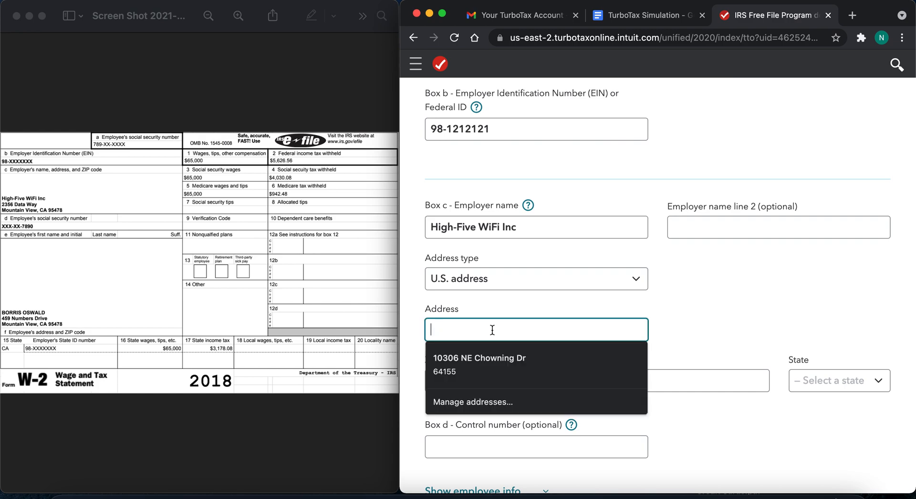
pyautogui.write('2')
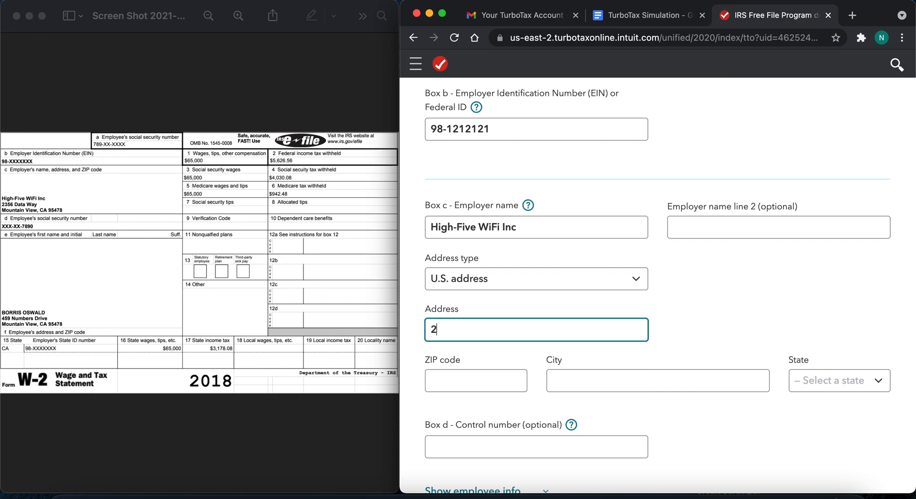
pyautogui.write('356 Data Way')
pyautogui.click(473, 381)
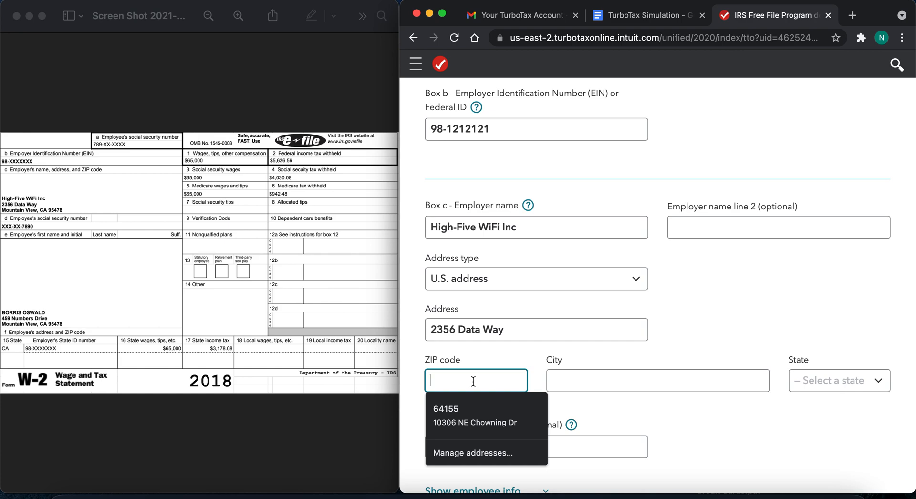
pyautogui.write('95')
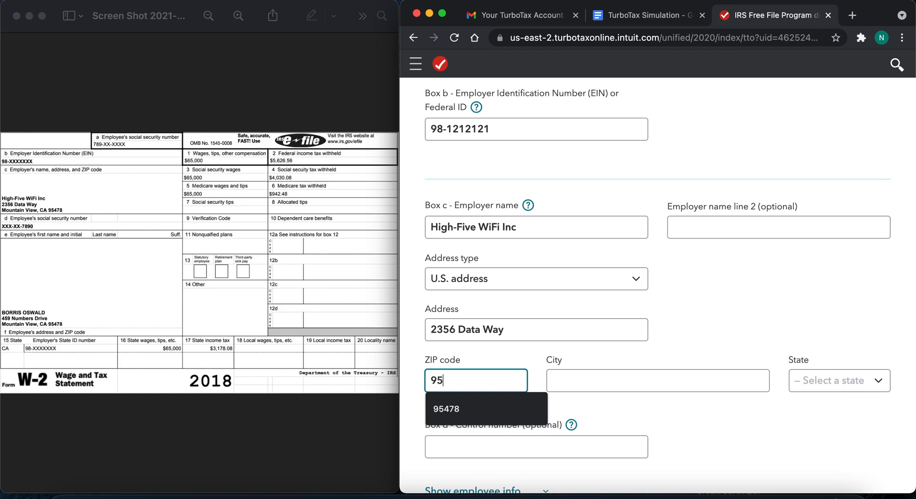
pyautogui.write('478')
# - Fill in the employer's city from the W-2 and select California as the state
pyautogui.click(602, 378)
pyautogui.write('Mou')
pyautogui.press('Down')
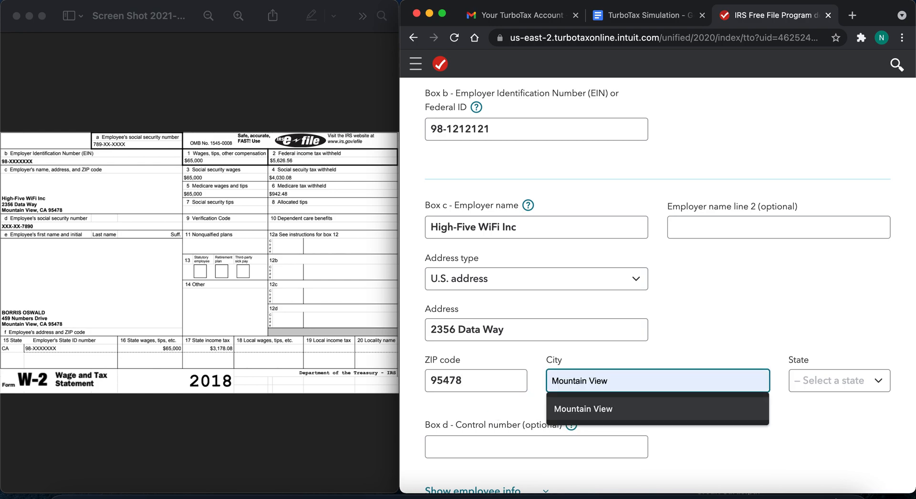
pyautogui.click(696, 415)
pyautogui.click(831, 386)
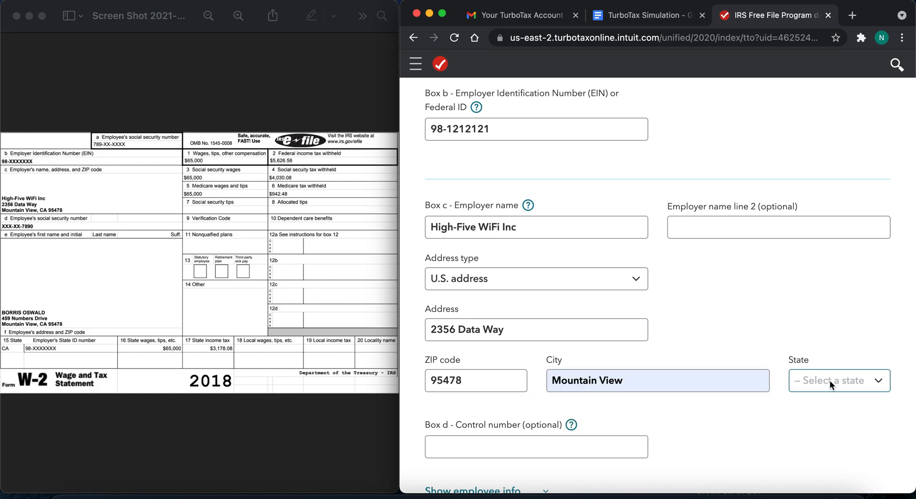
pyautogui.click(826, 465)
# - Leave the optional box d control number blank and continue to W-2 boxes 1 through 20
pyautogui.click(485, 449)
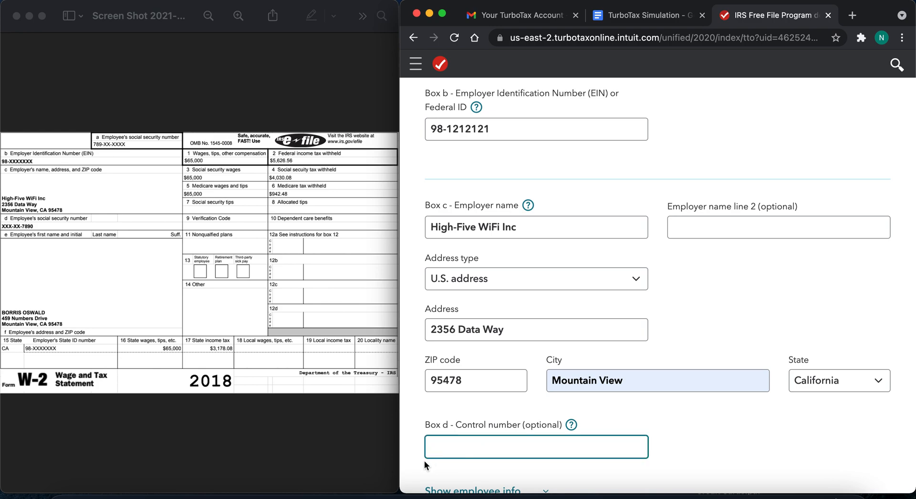
pyautogui.scroll(-2, 416, 455)
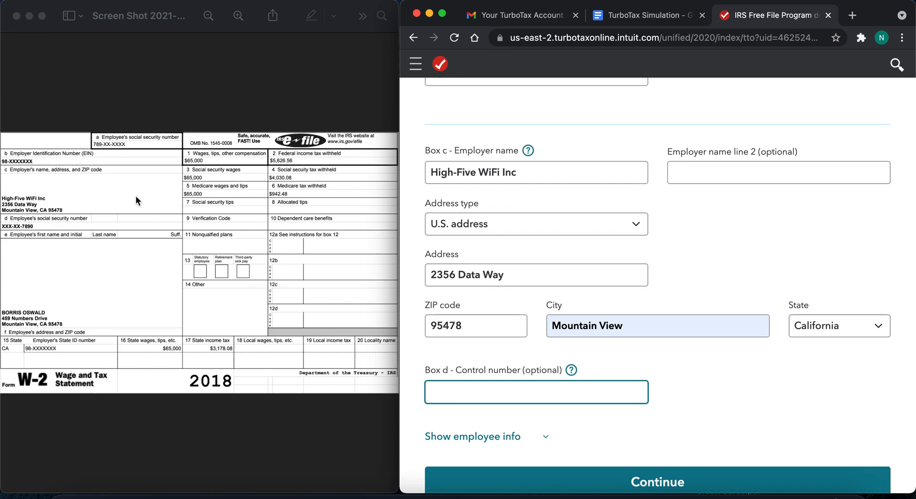
pyautogui.scroll(-2, 480, 382)
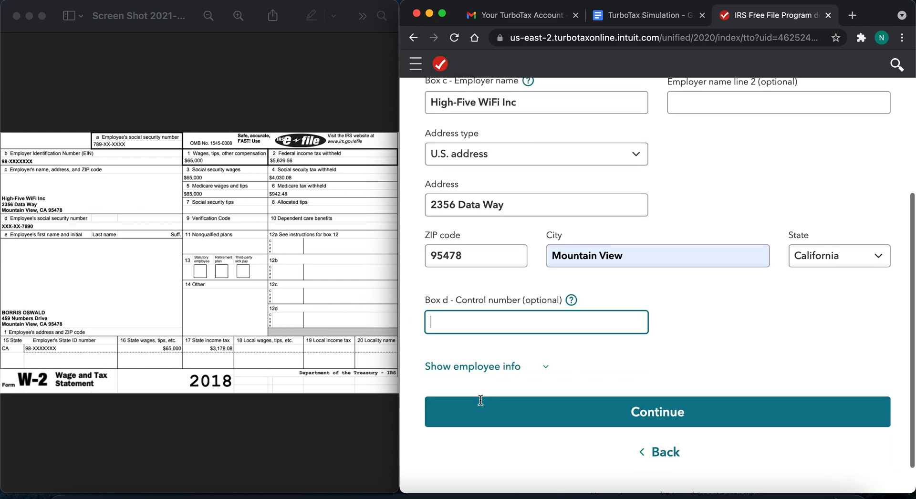
pyautogui.click(651, 404)
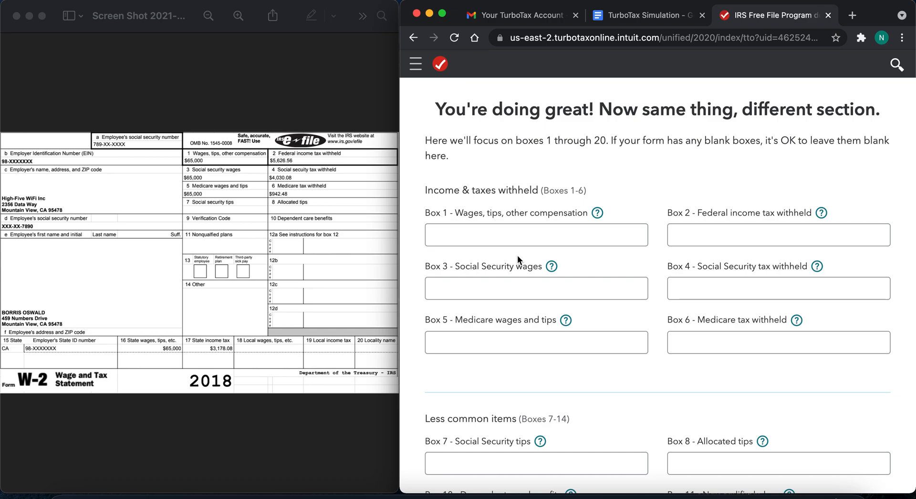
# - Enlarge the wage boxes of the W-2 image and enter $65,000 as box 1 wages, tips, other compensation
pyautogui.click(504, 239)
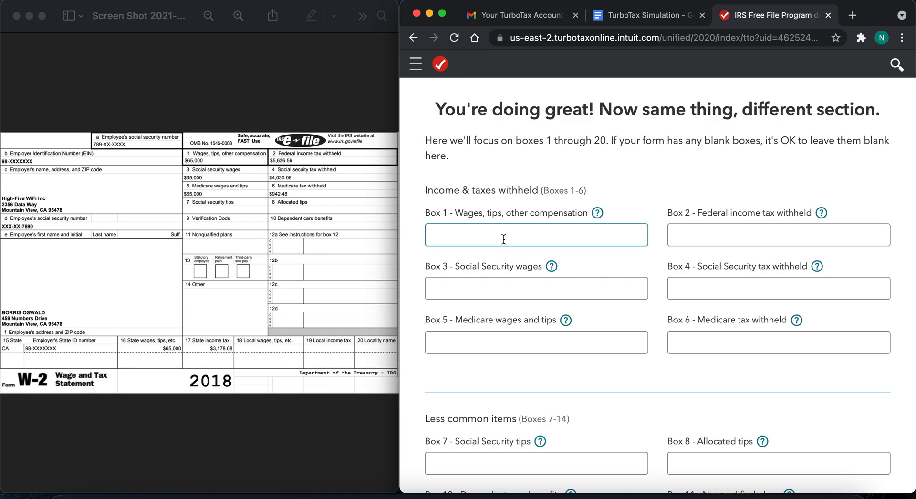
pyautogui.click(504, 239)
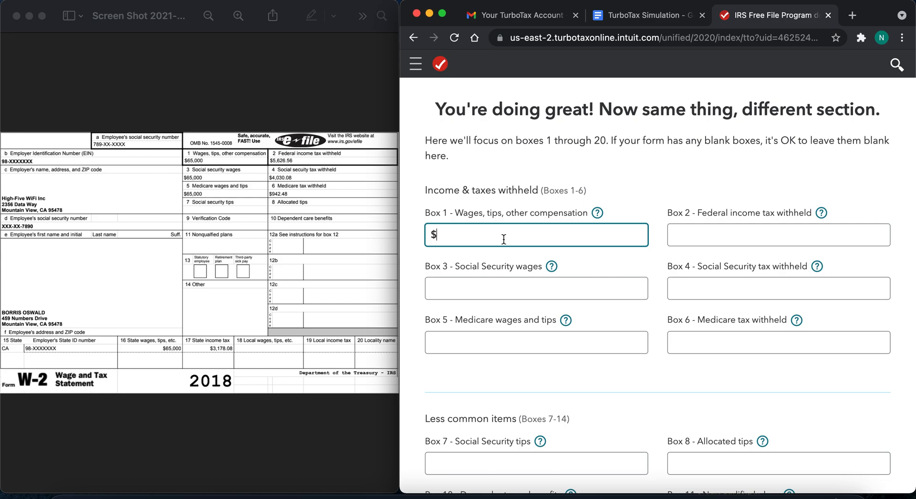
pyautogui.click(220, 163)
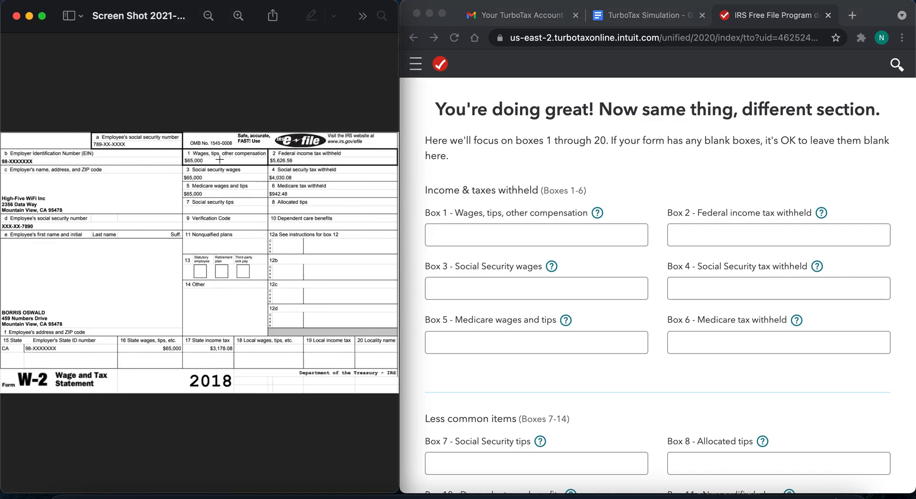
pyautogui.scroll(1, 215, 144)
pyautogui.scroll(3, 215, 144)
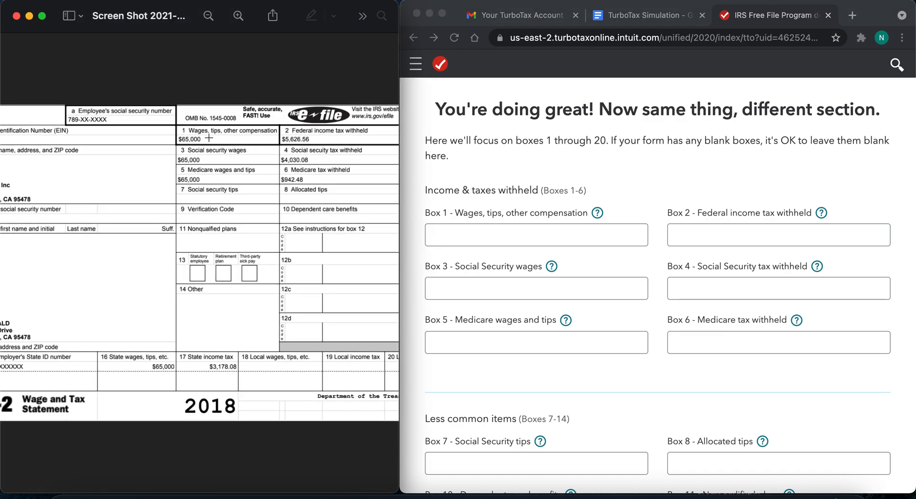
pyautogui.scroll(4, 209, 138)
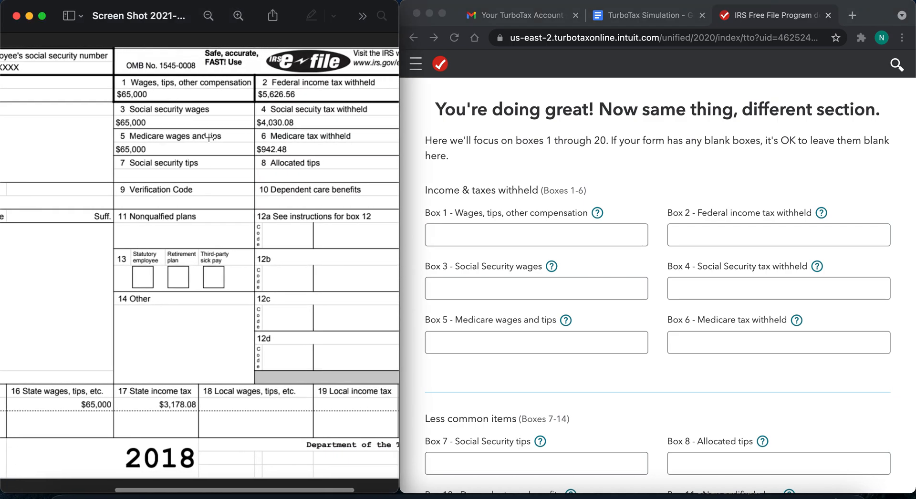
pyautogui.hscroll(1, 209, 138)
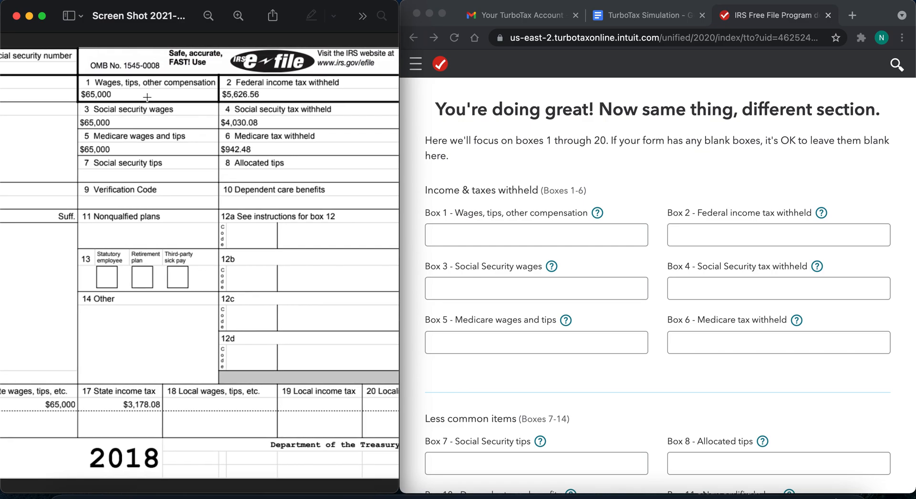
pyautogui.click(470, 226)
pyautogui.write('65,')
pyautogui.press('BackSpace')
pyautogui.write('000')
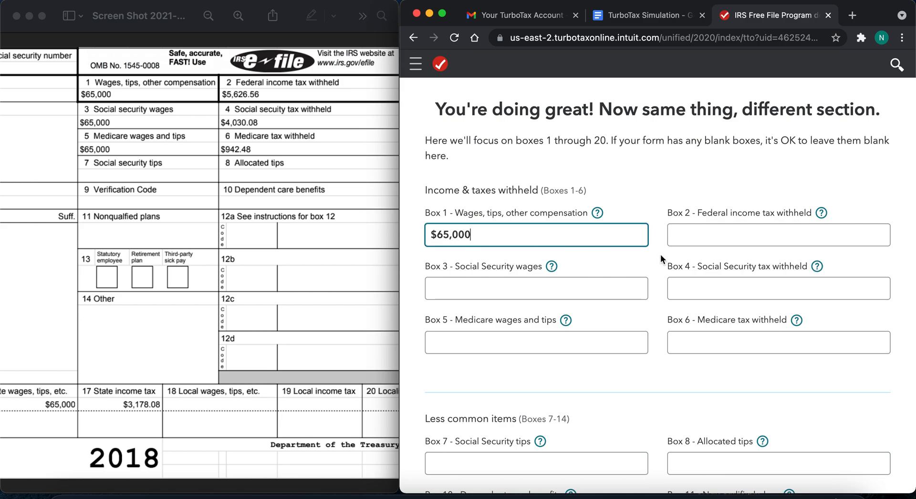
# - Enter $5,626.56 as the federal income tax withheld in box 2
pyautogui.click(715, 238)
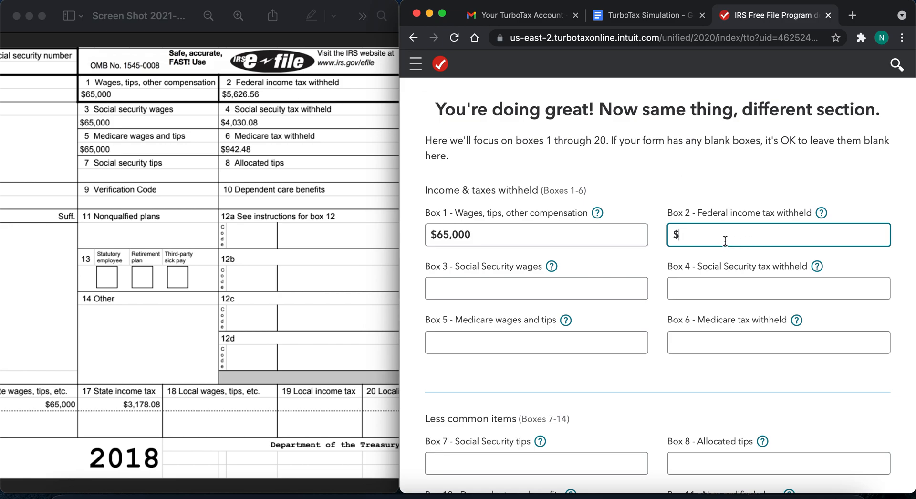
pyautogui.write('5,626.56')
# - Enter $65,000 as Social Security wages in box 3 and $4,030.08 as Social Security tax withheld in box 4
pyautogui.click(480, 284)
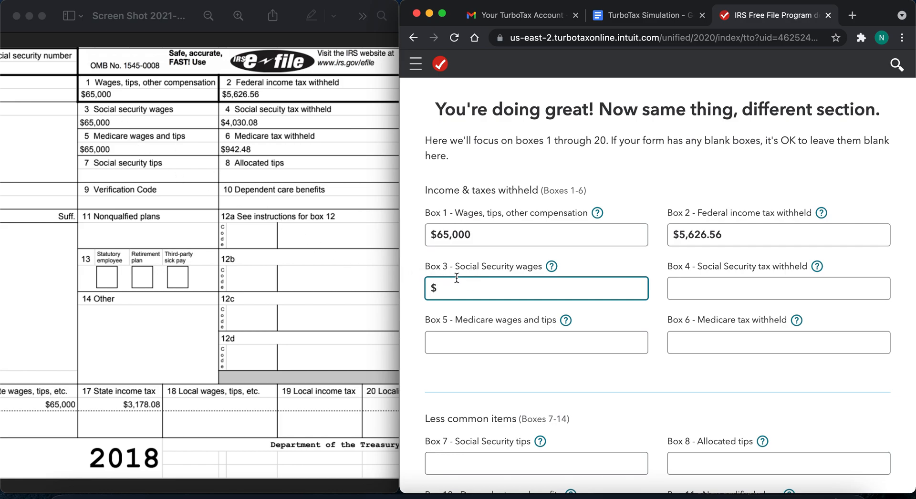
pyautogui.write('65,000')
pyautogui.click(739, 279)
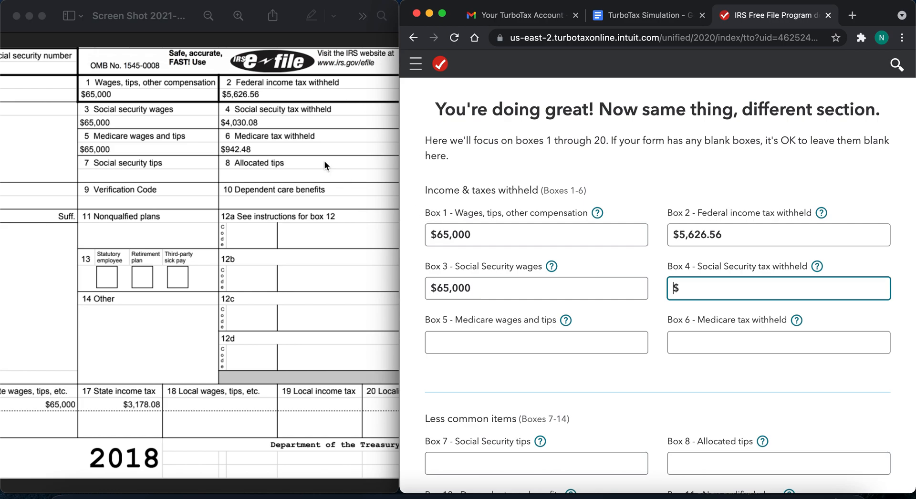
pyautogui.click(270, 126)
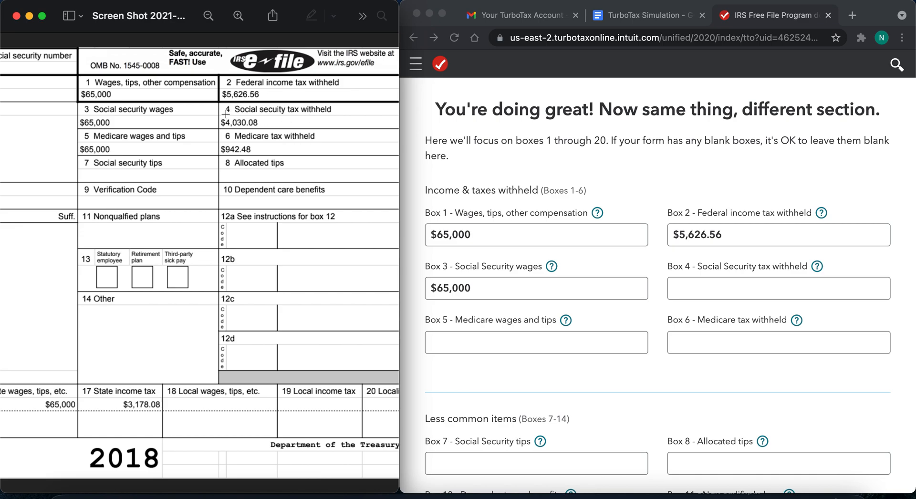
pyautogui.click(698, 287)
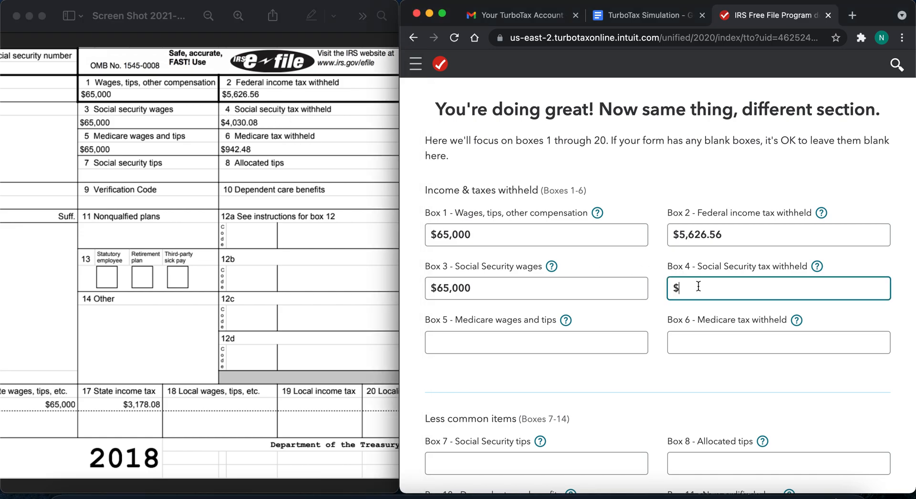
pyautogui.write('4,030.08')
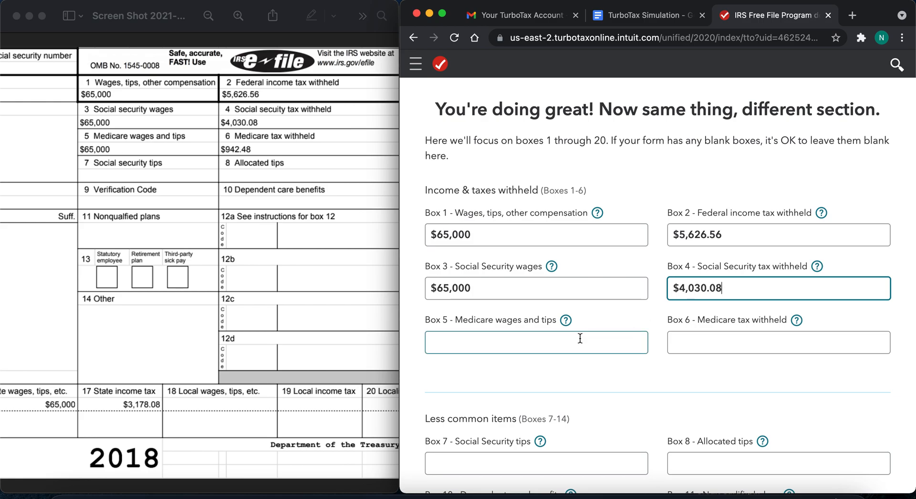
# - Enter $65,000 as Medicare wages and tips in box 5 and $942.48 as Medicare tax withheld in box 6
pyautogui.click(538, 343)
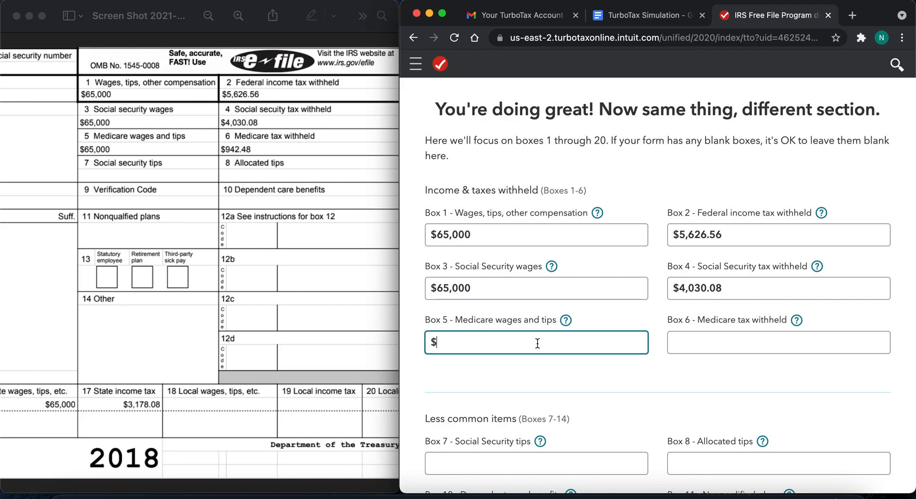
pyautogui.write('650000')
pyautogui.click(686, 341)
pyautogui.write('9')
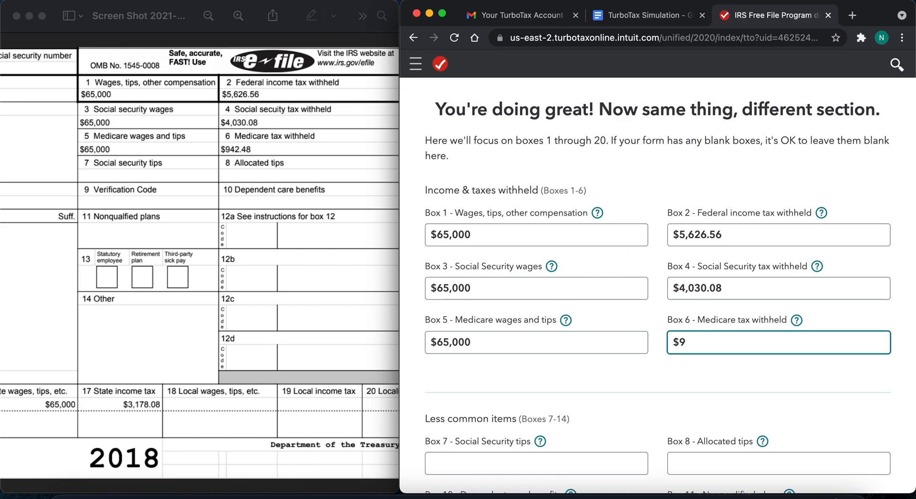
pyautogui.write('42.48')
pyautogui.click(647, 393)
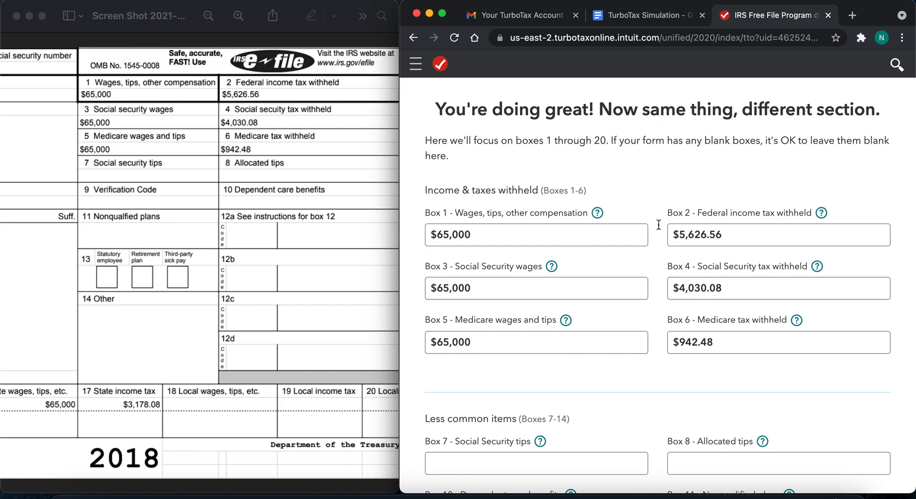
pyautogui.scroll(-5, 668, 379)
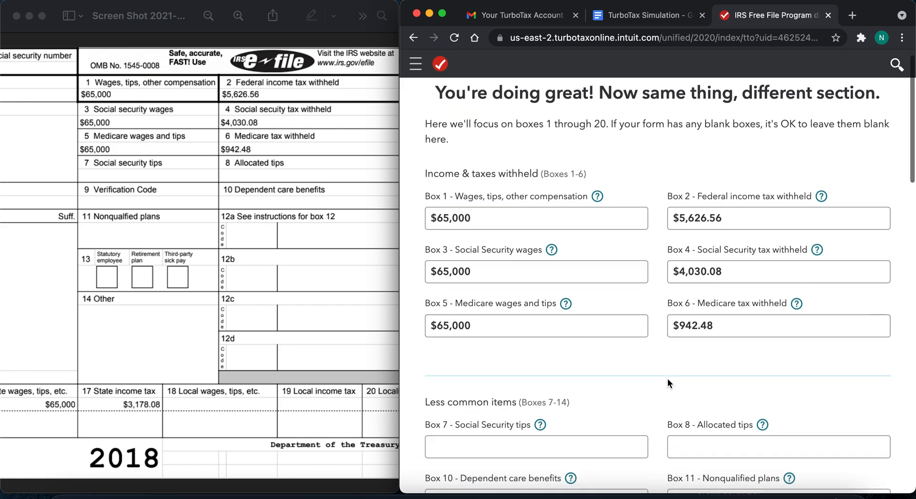
pyautogui.scroll(-1, 668, 382)
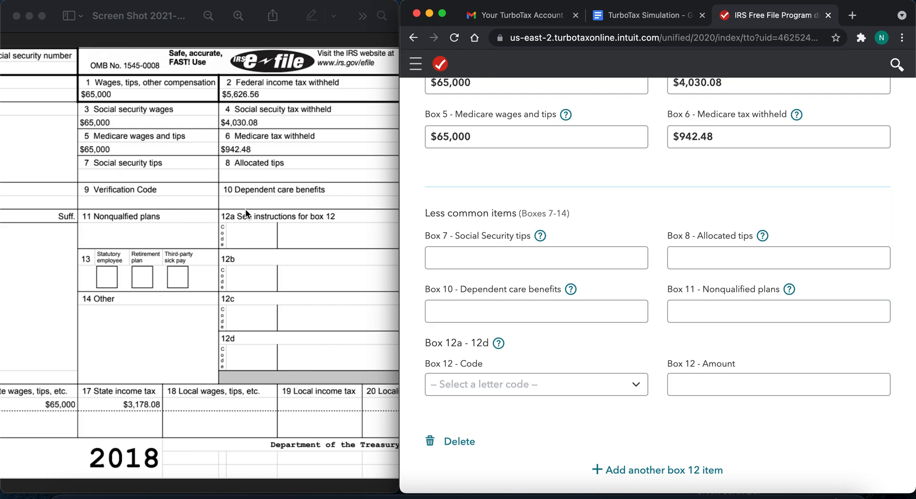
pyautogui.click(460, 256)
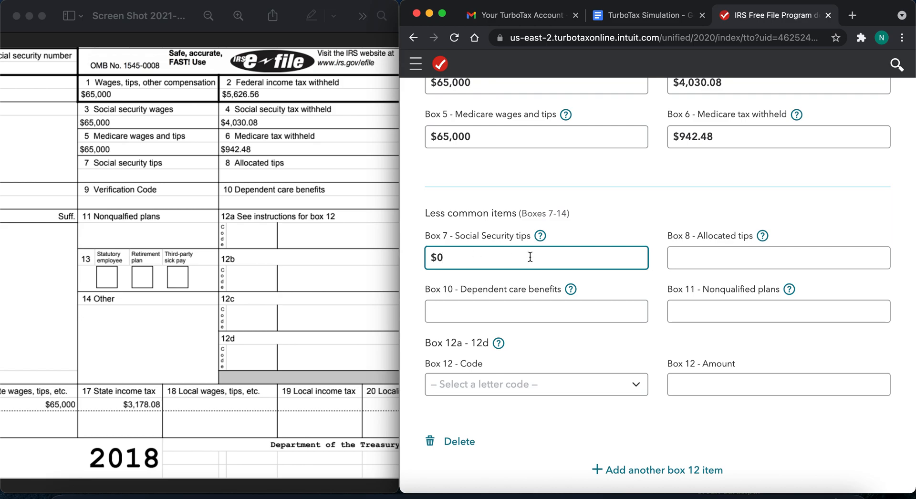
pyautogui.click(702, 266)
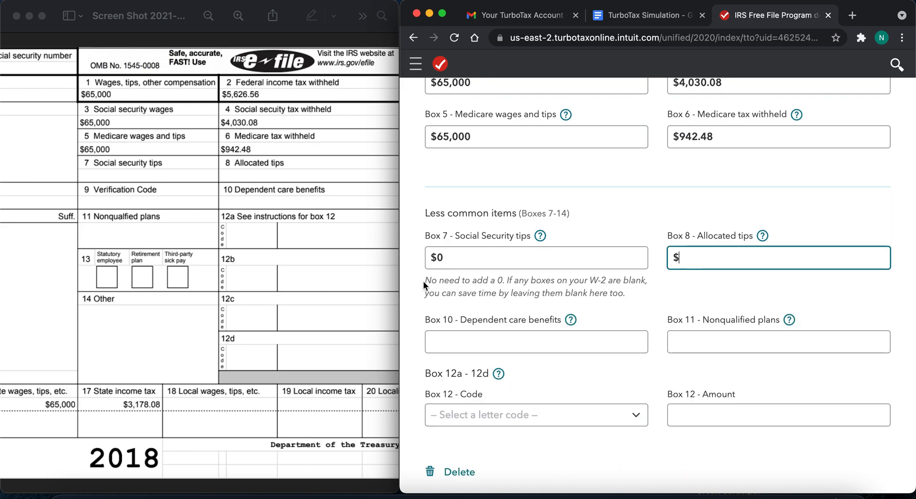
pyautogui.click(466, 262)
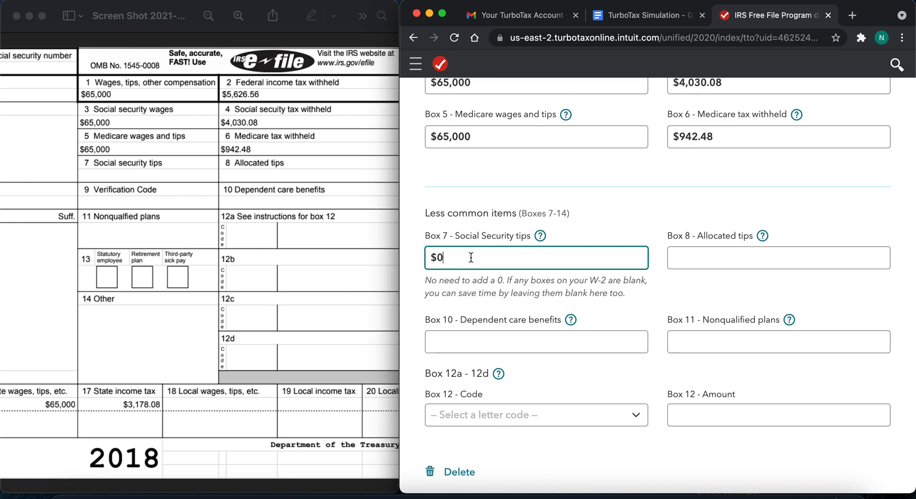
pyautogui.press('BackSpace')
pyautogui.click(411, 262)
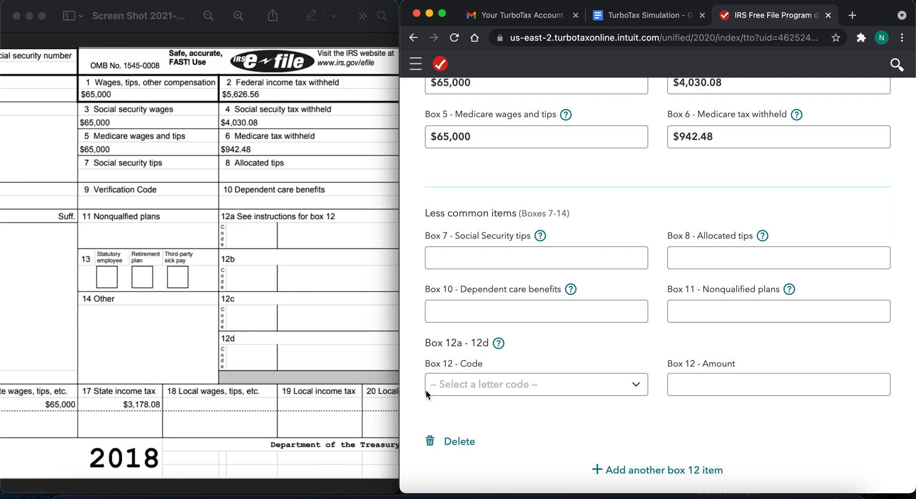
# - Leave W-2 boxes 7 through 14 blank and set the box 15 state to California
pyautogui.scroll(-5, 563, 416)
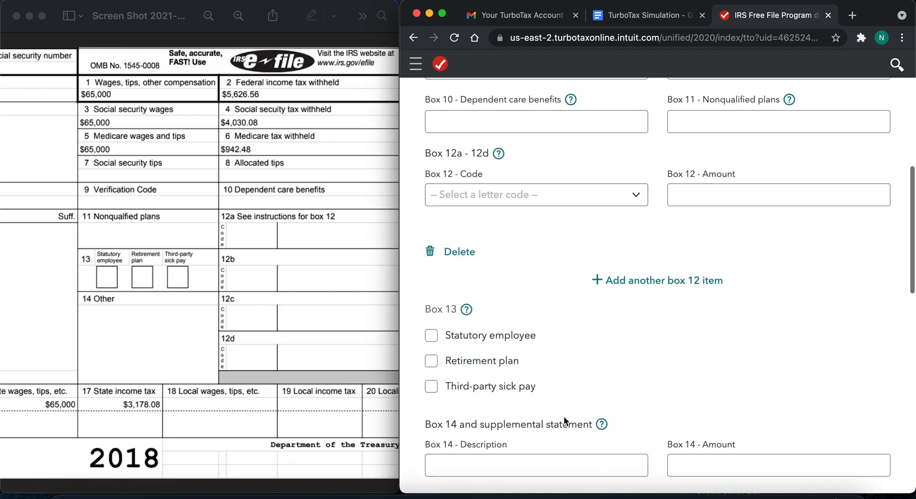
pyautogui.scroll(-2, 563, 416)
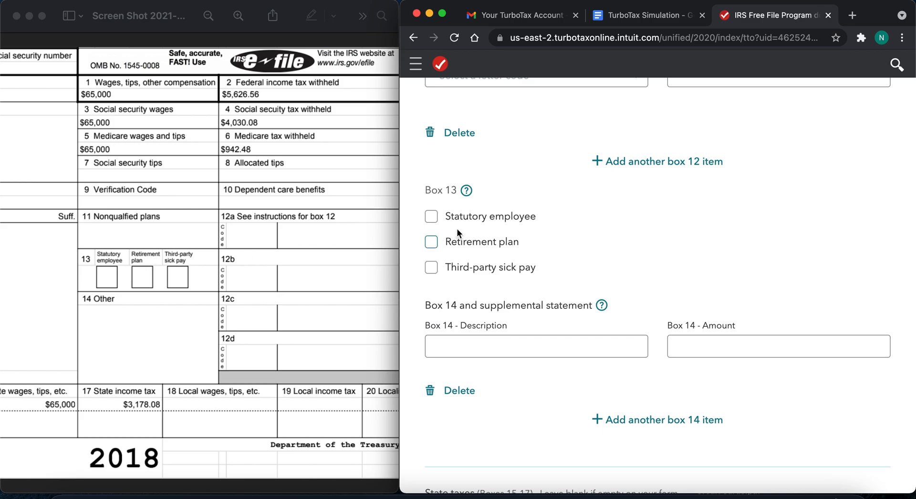
pyautogui.scroll(-3, 416, 268)
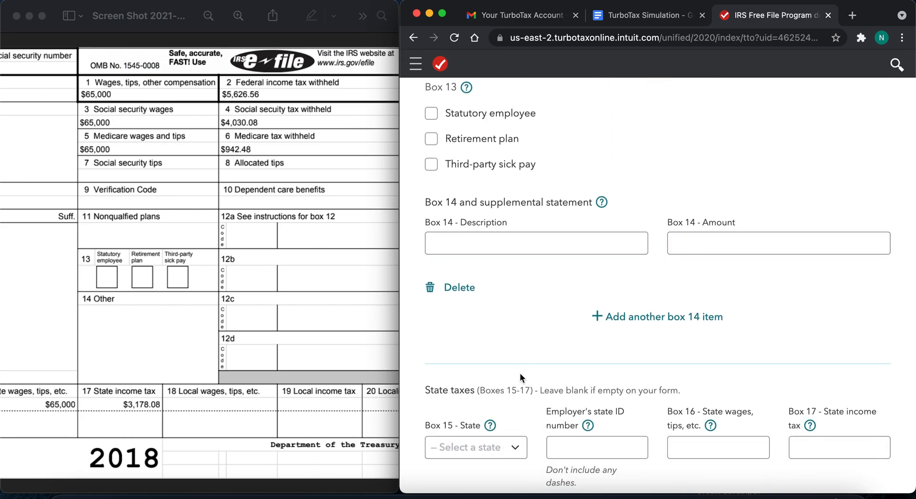
pyautogui.scroll(-6, 520, 373)
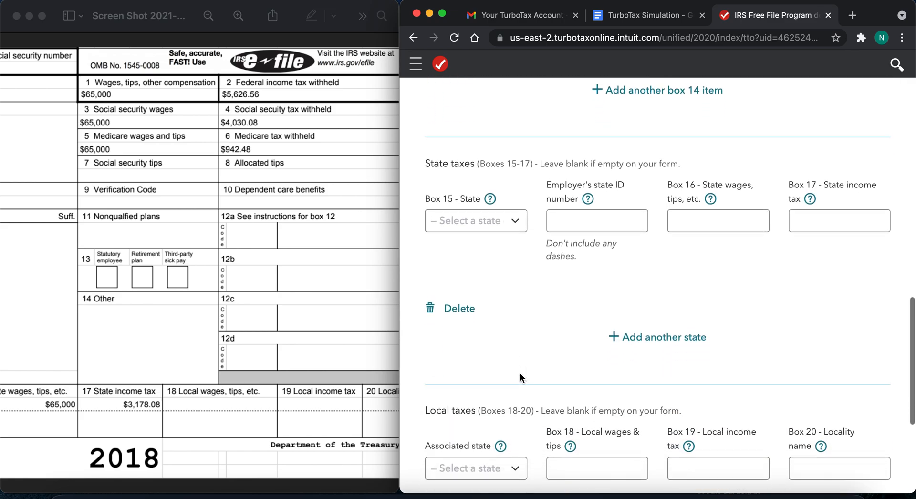
pyautogui.scroll(-1, 520, 373)
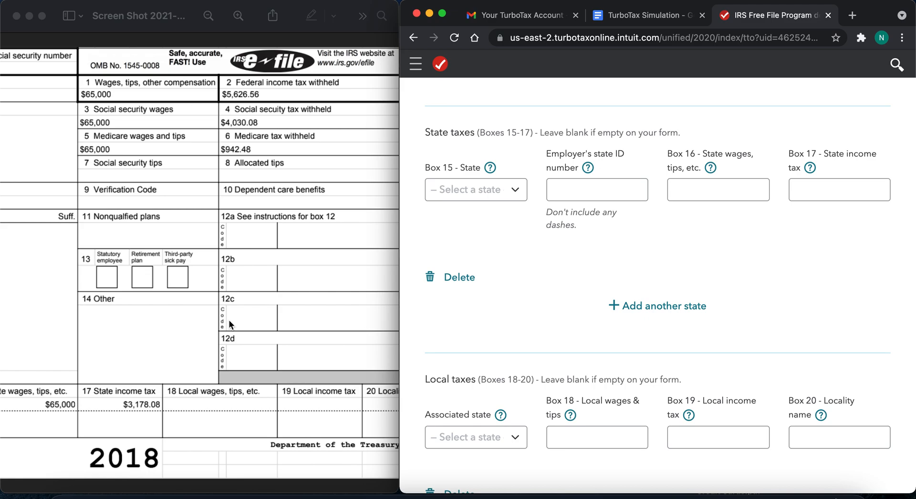
pyautogui.click(280, 214)
pyautogui.scroll(-3, 280, 215)
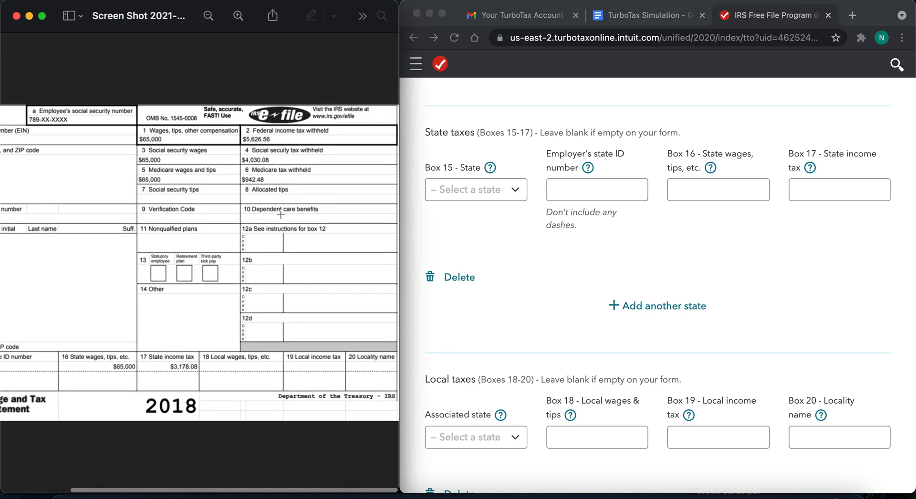
pyautogui.scroll(-3, 280, 214)
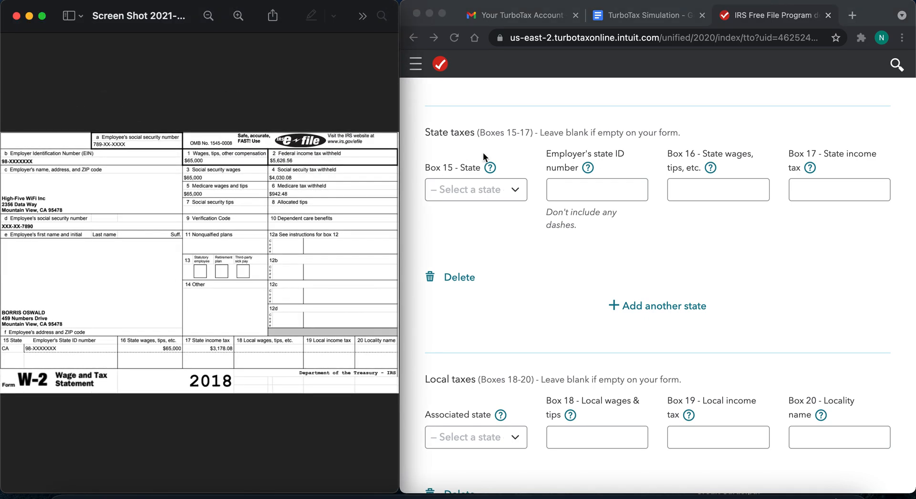
pyautogui.click(515, 190)
pyautogui.click(484, 280)
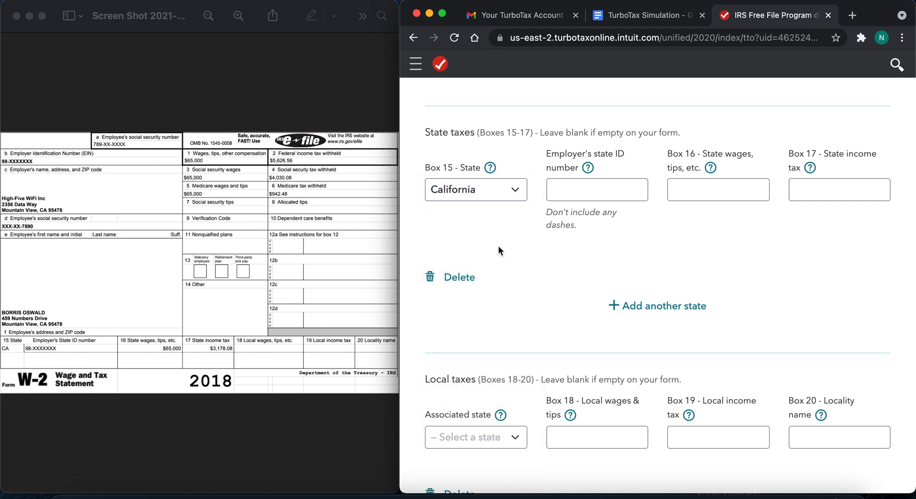
# - Enlarge the state section of the W-2 image and enter the employer's state ID number without dashes, filling masked digits with placeholders
pyautogui.click(571, 189)
pyautogui.click(92, 275)
pyautogui.scroll(5, 93, 274)
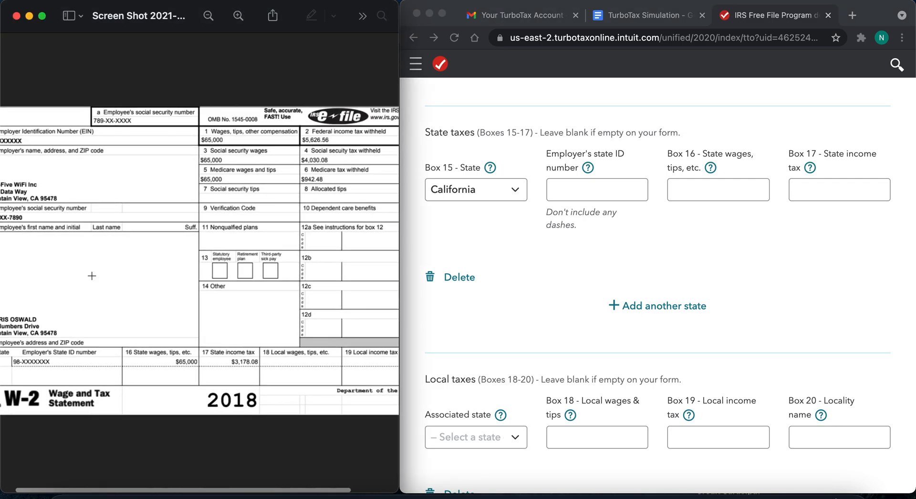
pyautogui.scroll(3, 120, 287)
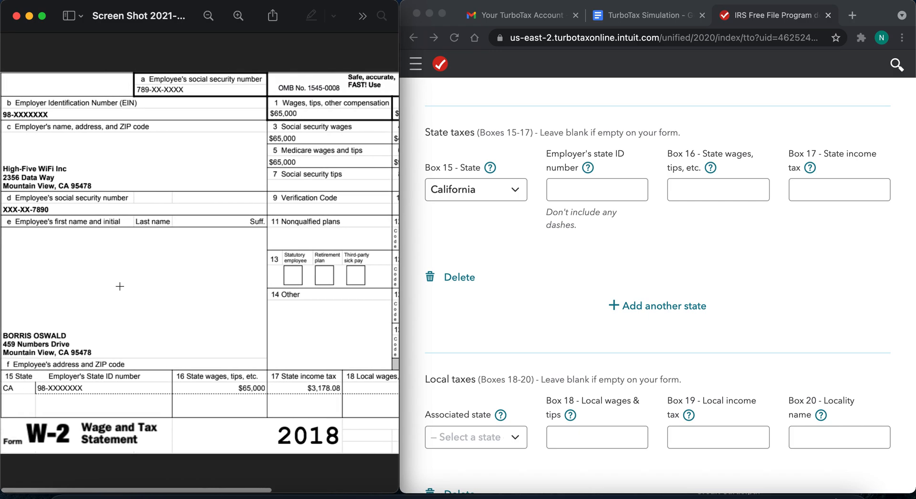
pyautogui.scroll(2, 120, 286)
pyautogui.hscroll(-2, 119, 286)
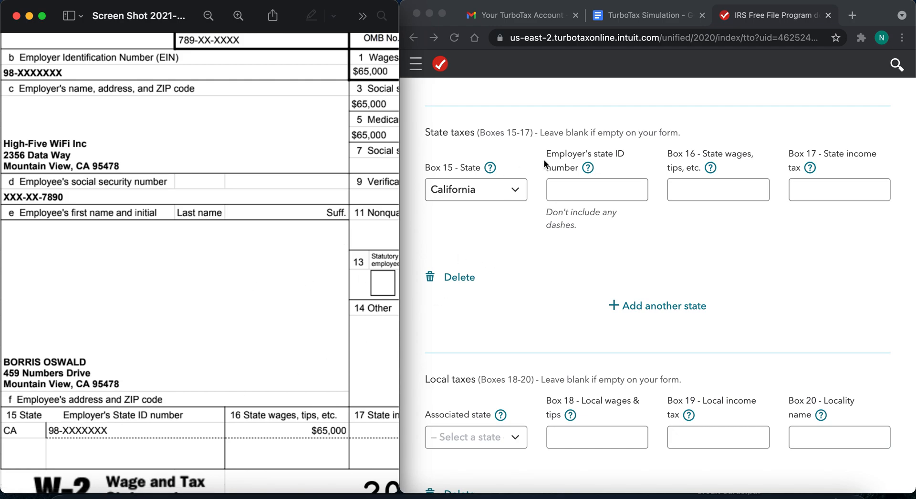
pyautogui.click(572, 190)
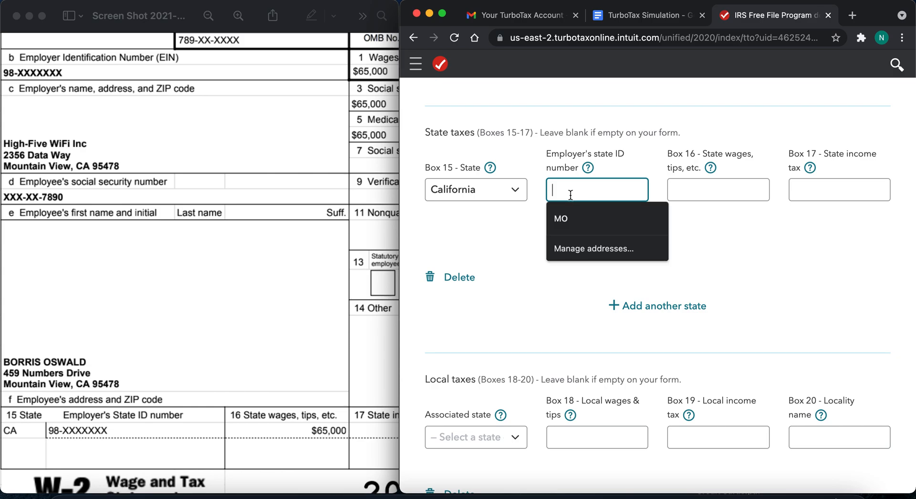
pyautogui.click(605, 297)
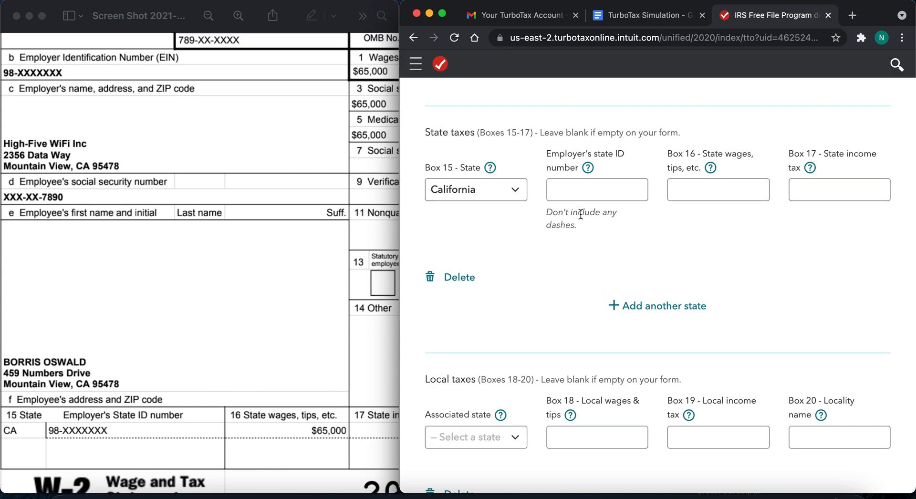
pyautogui.click(581, 191)
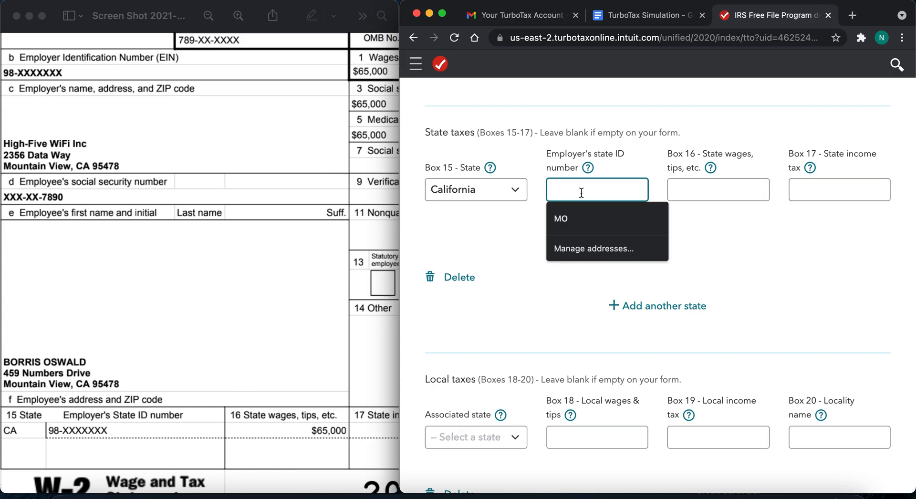
pyautogui.write('981')
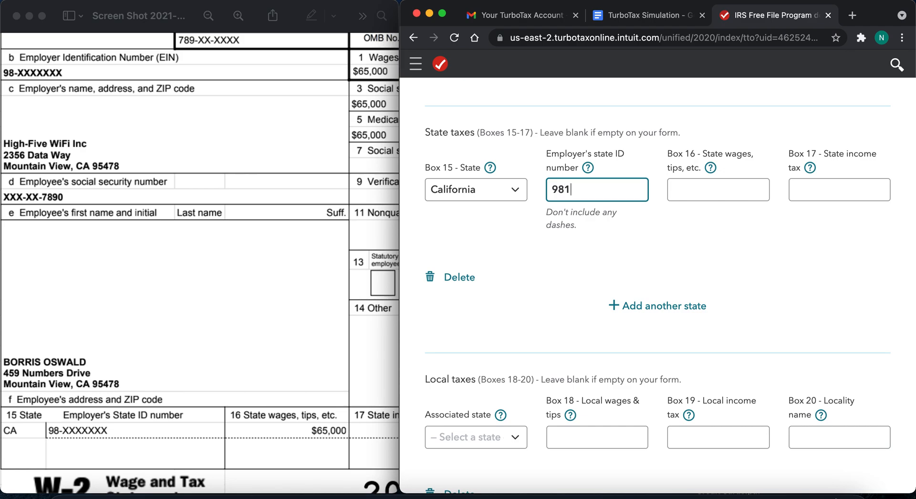
pyautogui.write('212121')
pyautogui.click(591, 230)
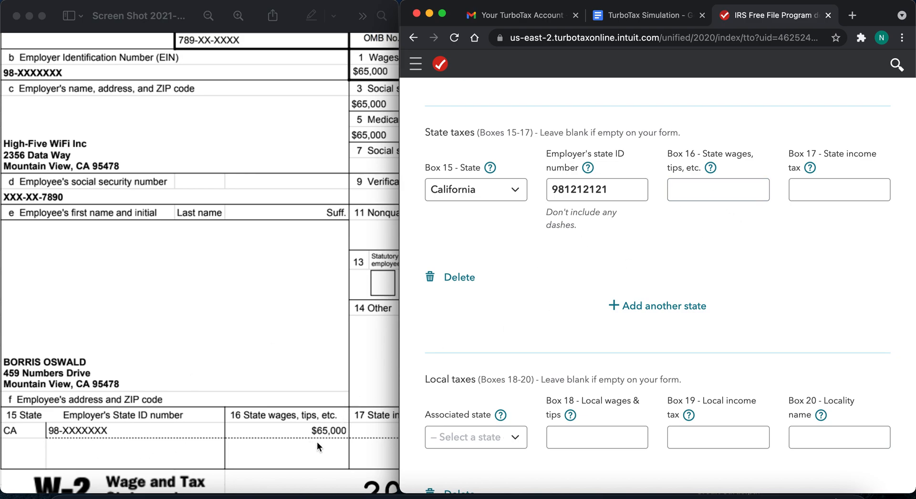
# - Enter $65,000 as the box 16 state wages and $3,178.08 as the box 17 state income tax
pyautogui.click(706, 190)
pyautogui.write('65,000')
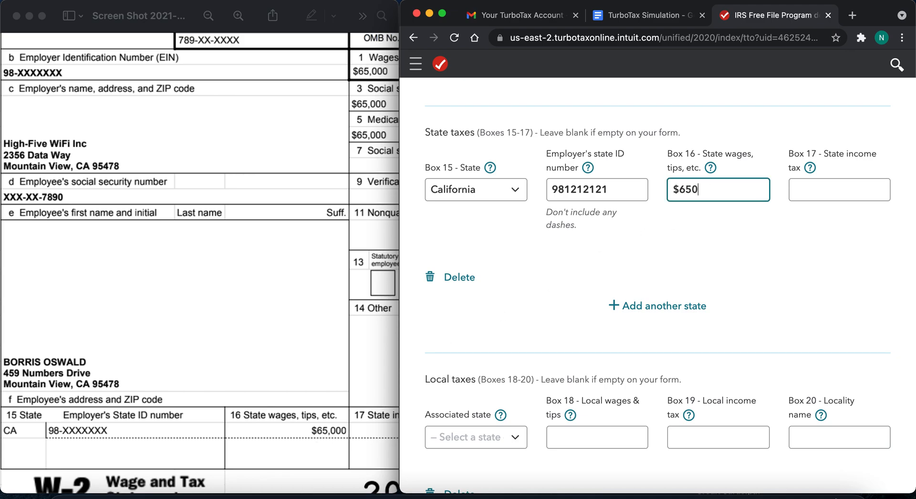
pyautogui.click(388, 375)
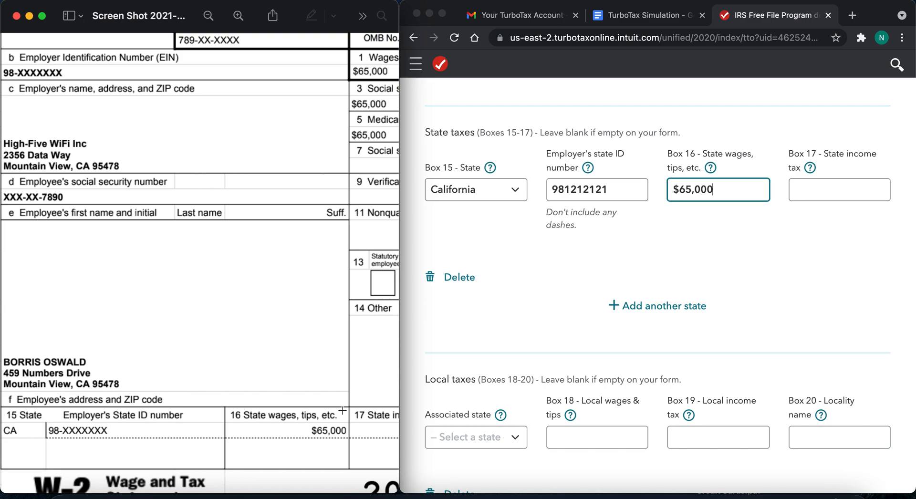
pyautogui.hscroll(5, 342, 410)
pyautogui.hscroll(1, 342, 411)
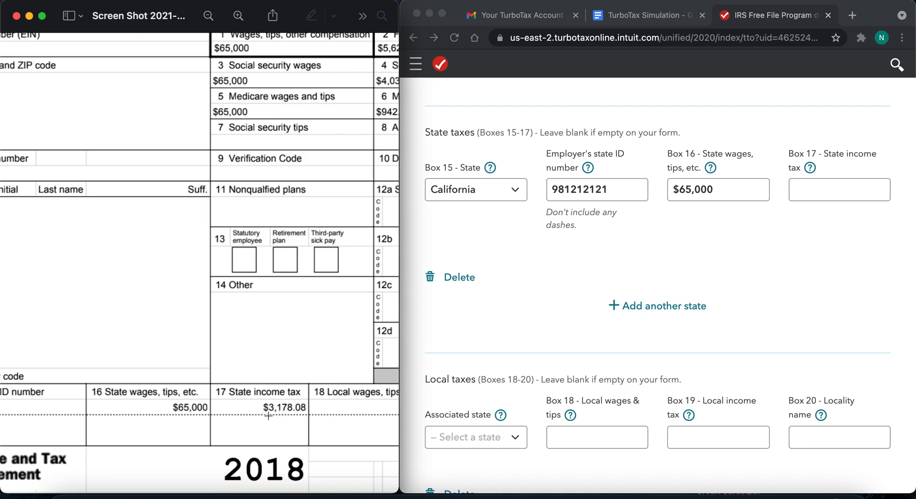
pyautogui.click(837, 188)
pyautogui.click(837, 187)
pyautogui.write('3,')
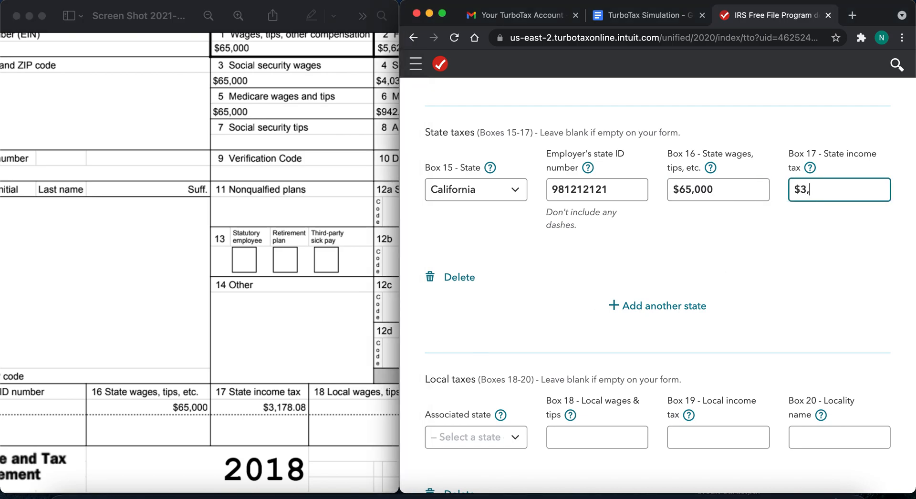
pyautogui.write('178.08')
# - Set the local taxes' associated state to California, leaving boxes 18 through 20 blank, and submit the W-2 details
pyautogui.scroll(-5, 560, 360)
pyautogui.hscroll(1, 356, 397)
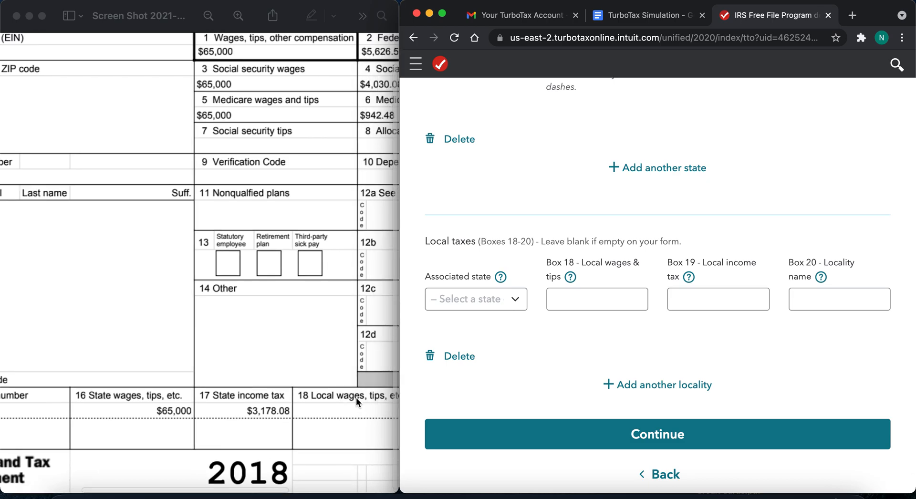
pyautogui.hscroll(8, 356, 397)
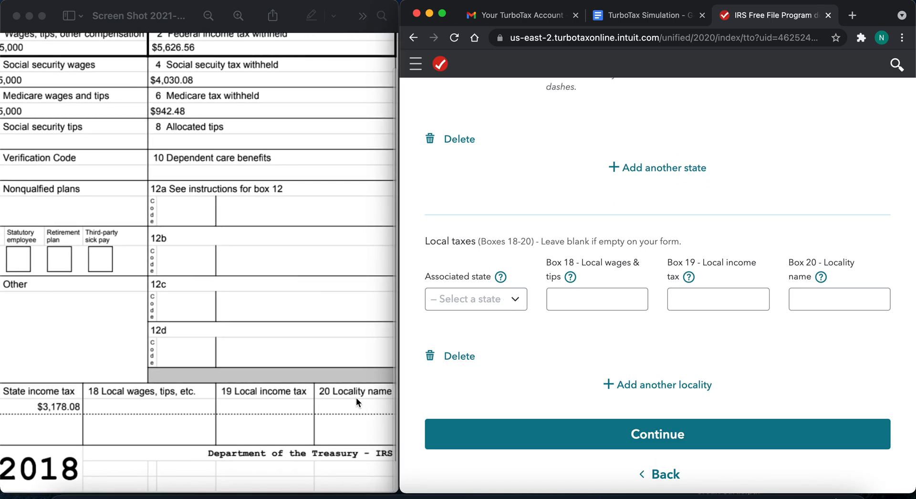
pyautogui.click(506, 299)
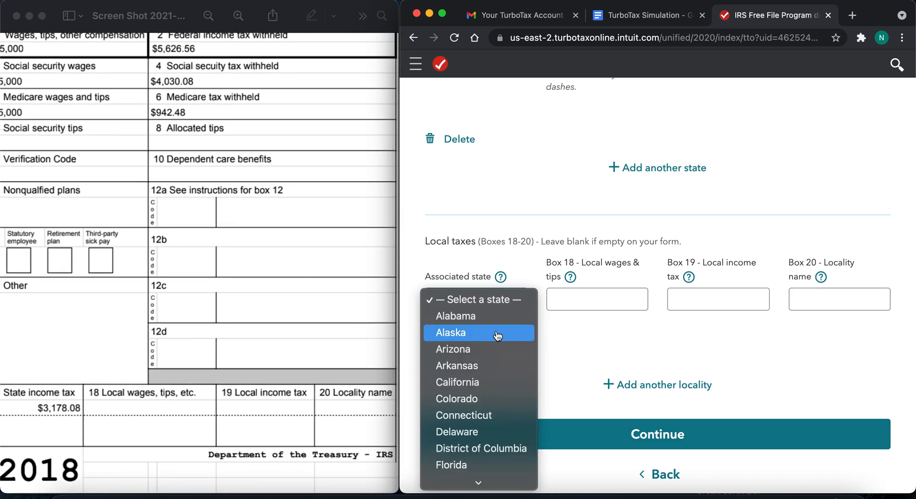
pyautogui.click(482, 383)
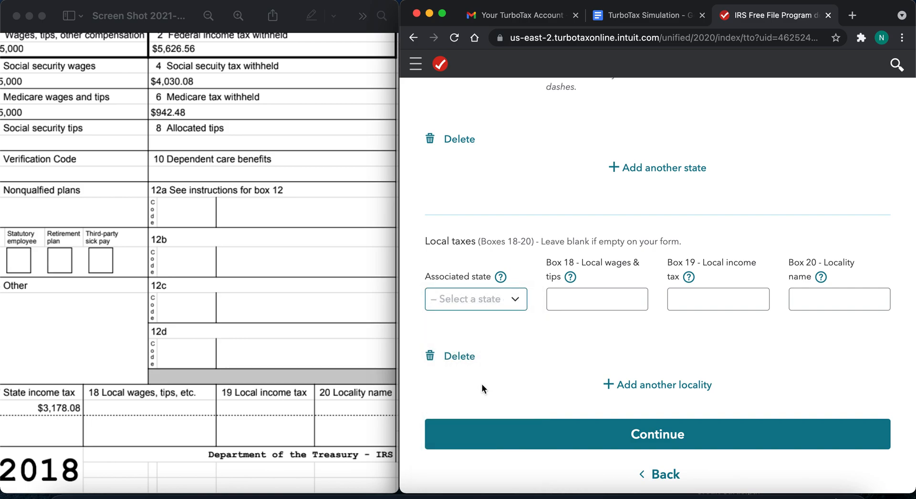
pyautogui.click(596, 301)
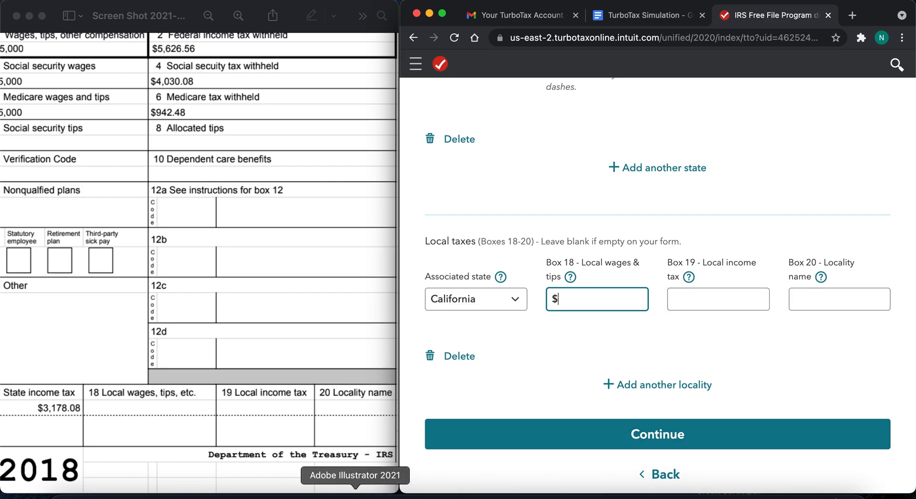
pyautogui.click(471, 409)
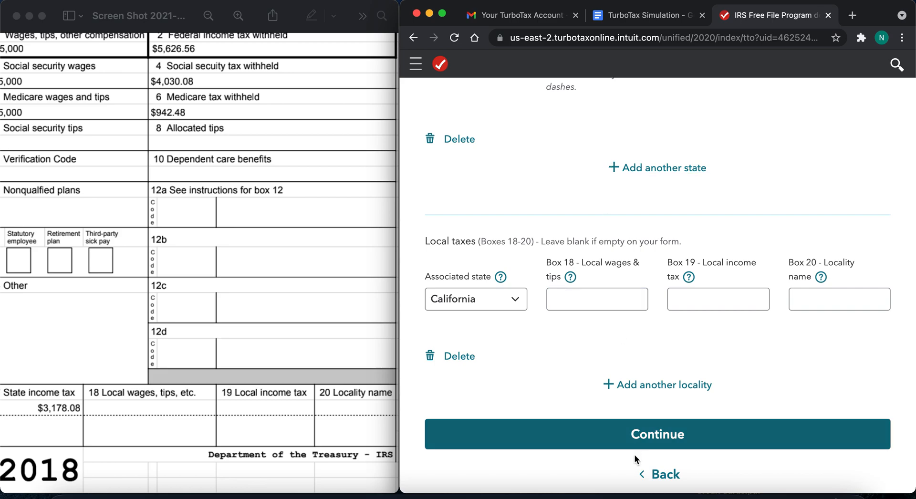
pyautogui.click(658, 431)
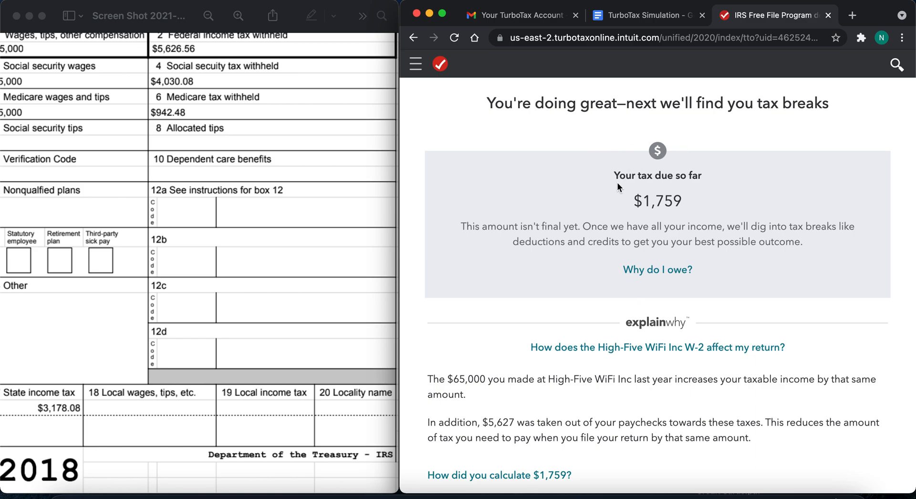
# - Review the tax due so far and its explanation, and continue to the uncommon situations questions
pyautogui.moveTo(689, 204); pyautogui.dragTo(606, 178)
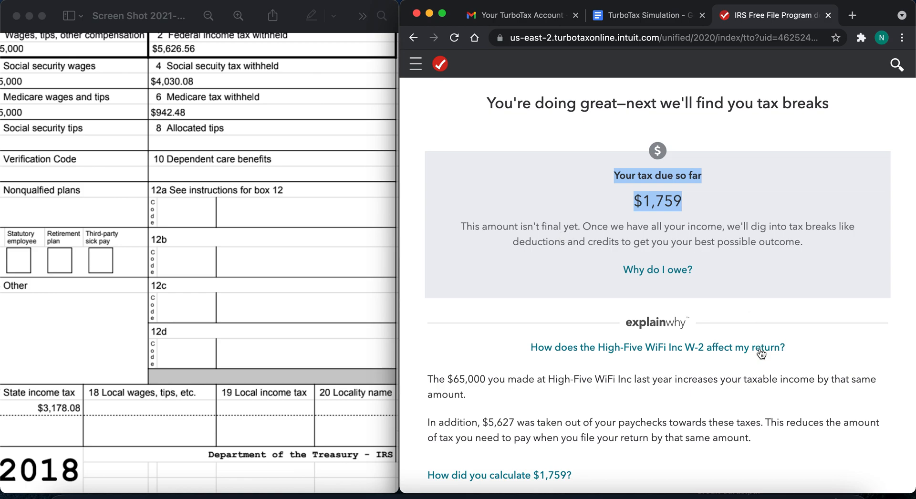
pyautogui.scroll(-4, 761, 353)
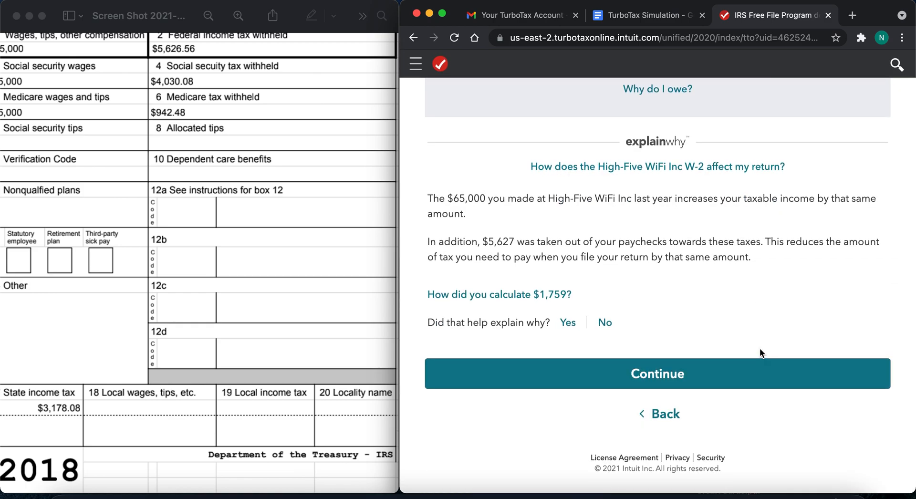
pyautogui.click(711, 374)
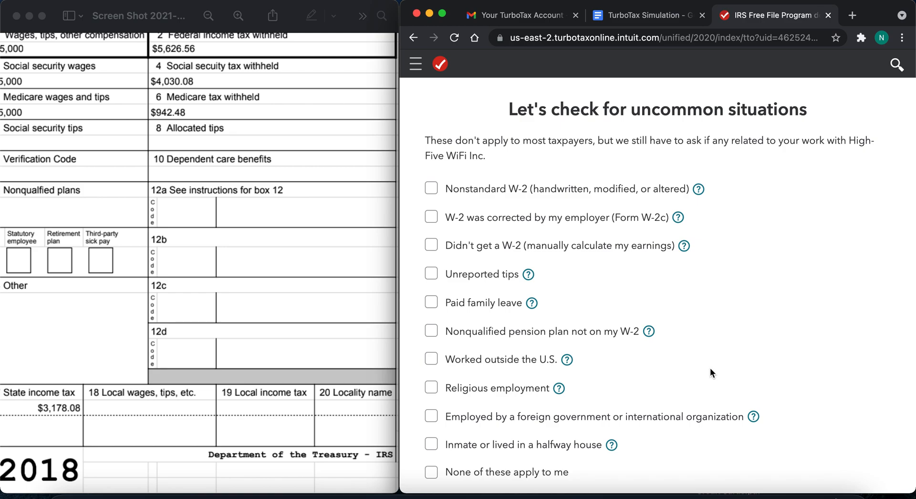
# - Declare that none of the uncommon situations apply, and continue to the W-2 summary to look it over
pyautogui.scroll(-1, 710, 369)
pyautogui.scroll(-3, 710, 367)
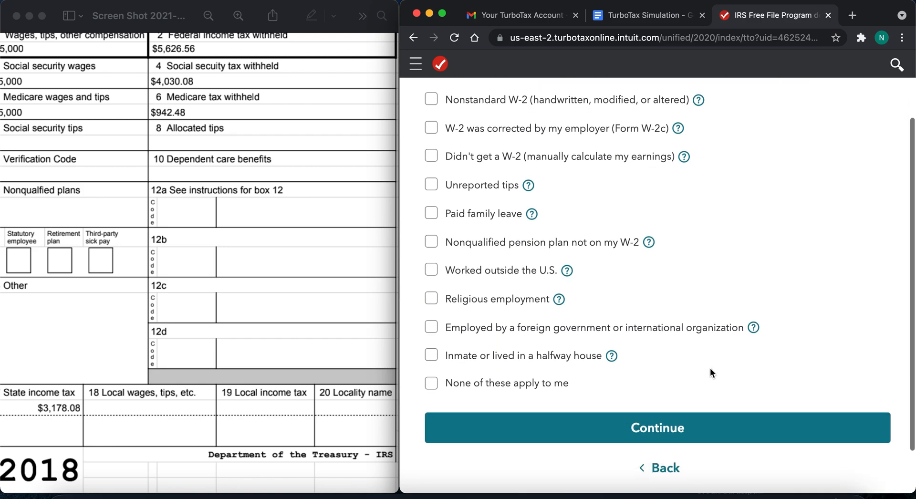
pyautogui.scroll(2, 712, 373)
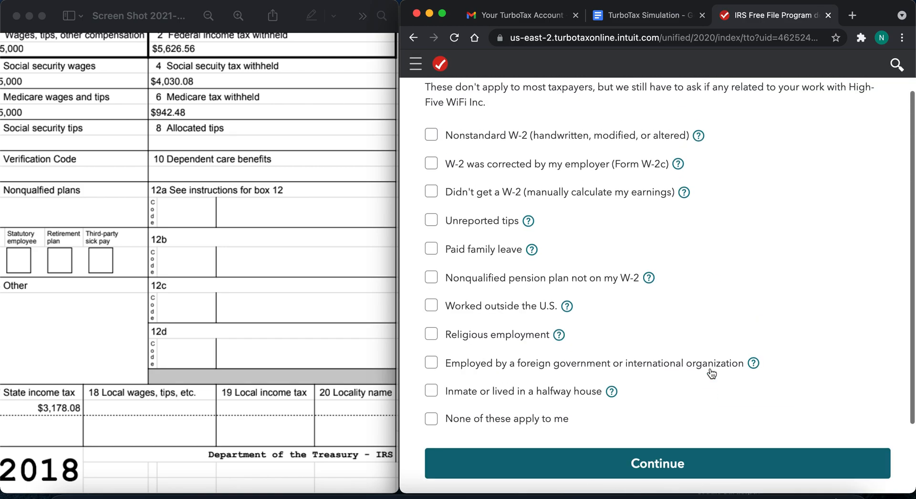
pyautogui.click(431, 420)
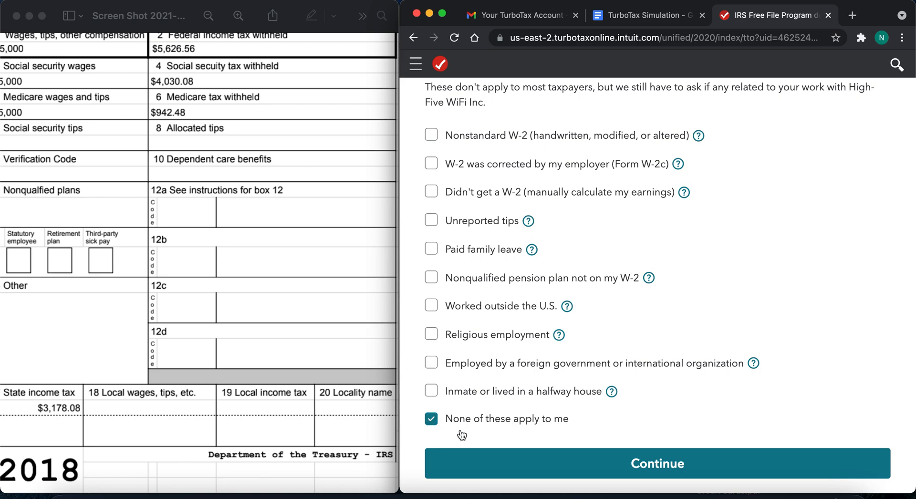
pyautogui.click(551, 453)
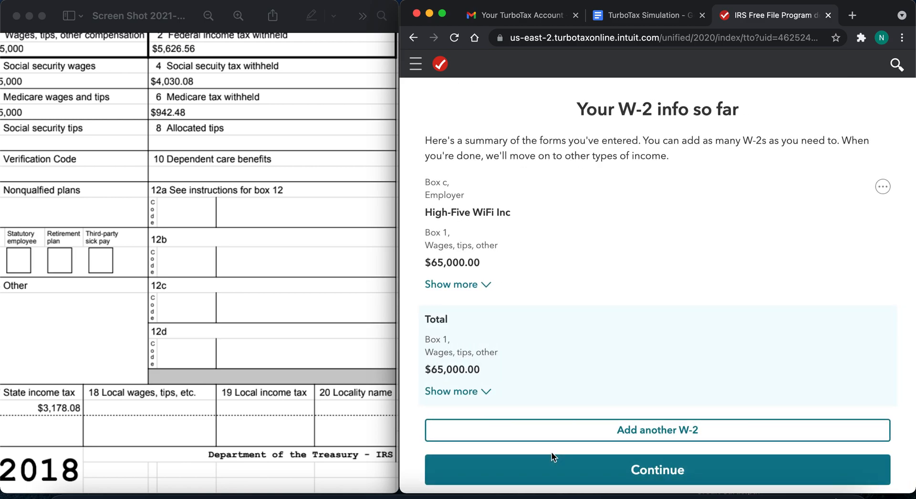
pyautogui.scroll(-2, 634, 322)
pyautogui.scroll(2, 635, 323)
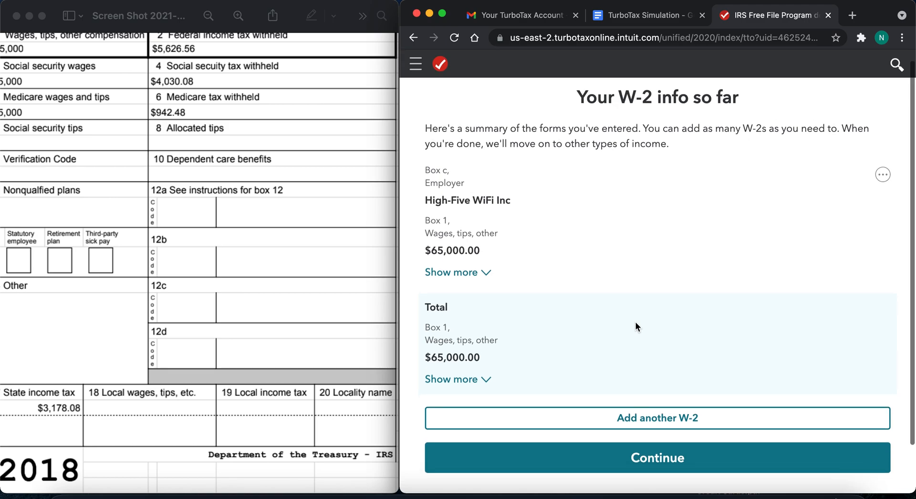
# - Finish the W-2 summary, declare no other income to enter, and continue past the free-file eligibility notice
pyautogui.scroll(-2, 636, 325)
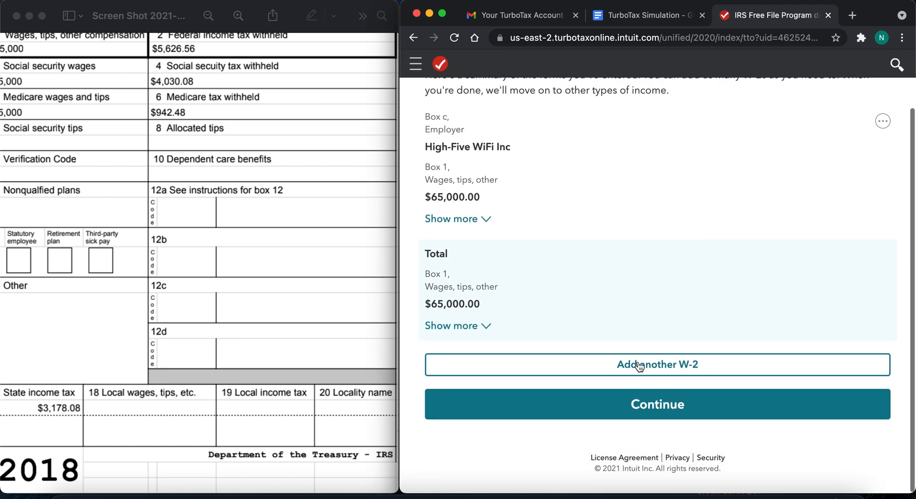
pyautogui.click(633, 403)
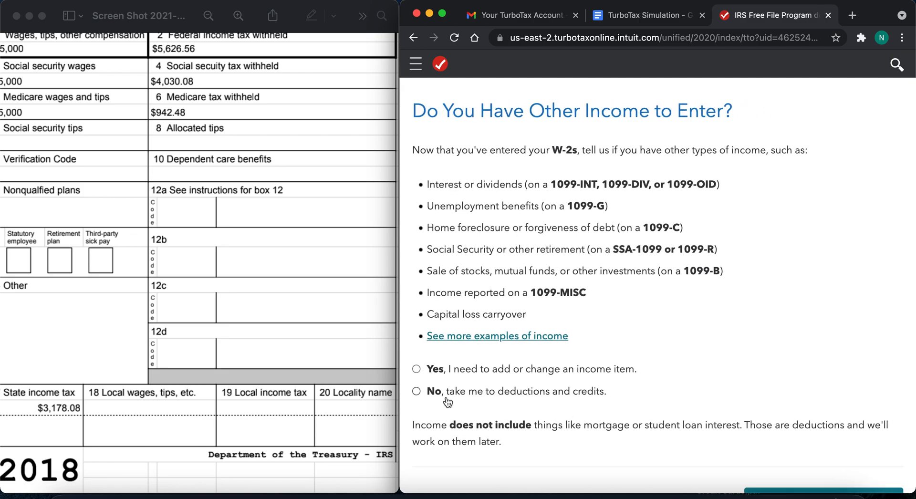
pyautogui.click(417, 391)
pyautogui.scroll(-3, 550, 394)
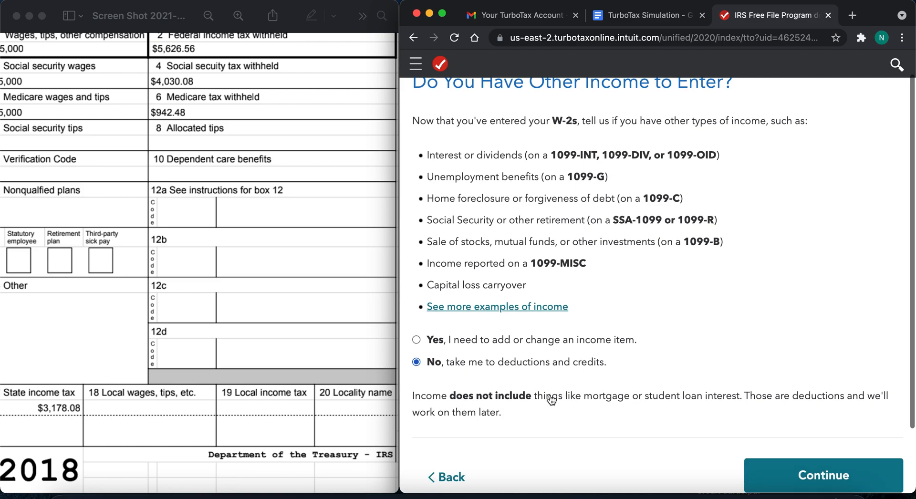
pyautogui.click(821, 411)
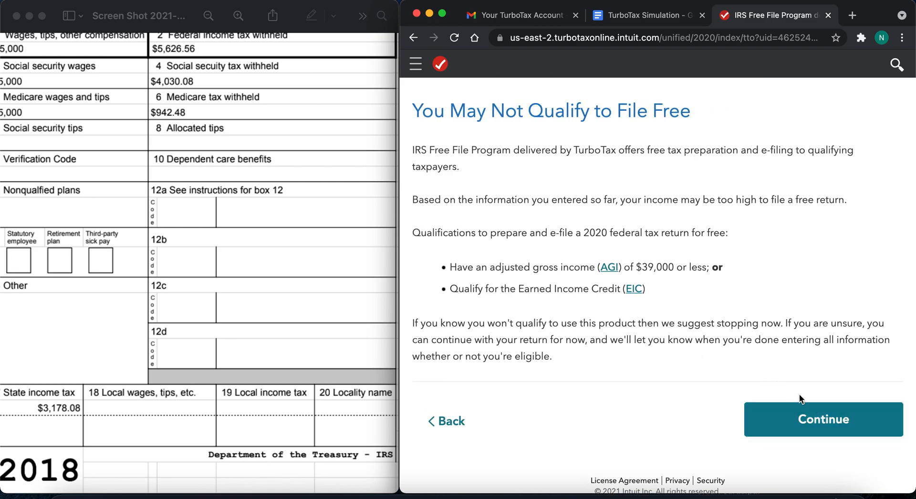
pyautogui.click(819, 424)
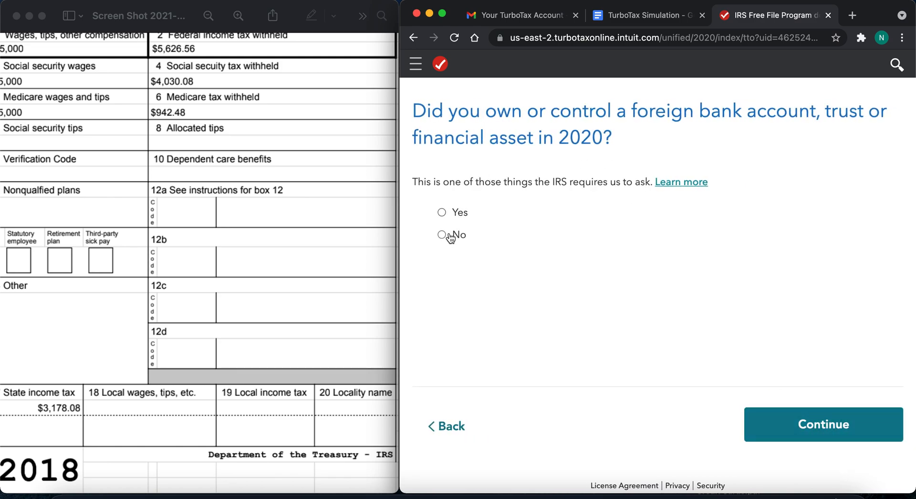
# - Answer No to the foreign account, natural disaster and virtual currency questions, and choose to be walked through all deductions and credits
pyautogui.click(843, 423)
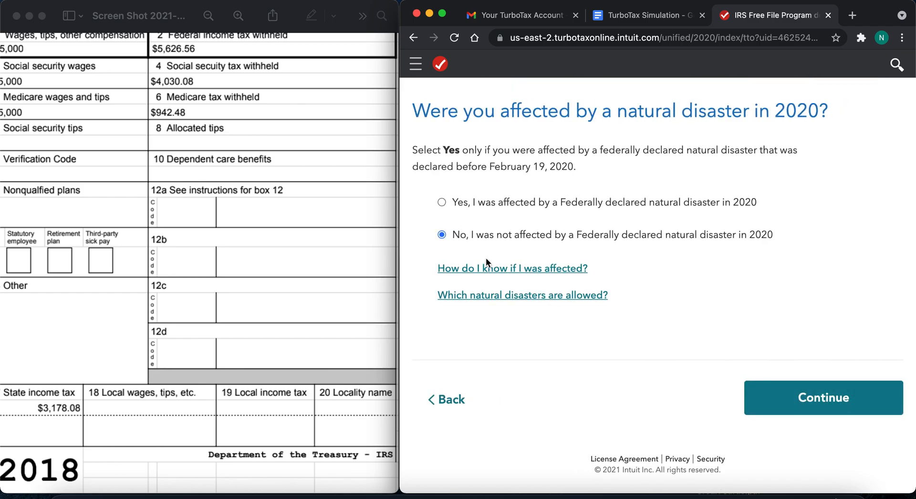
pyautogui.click(796, 395)
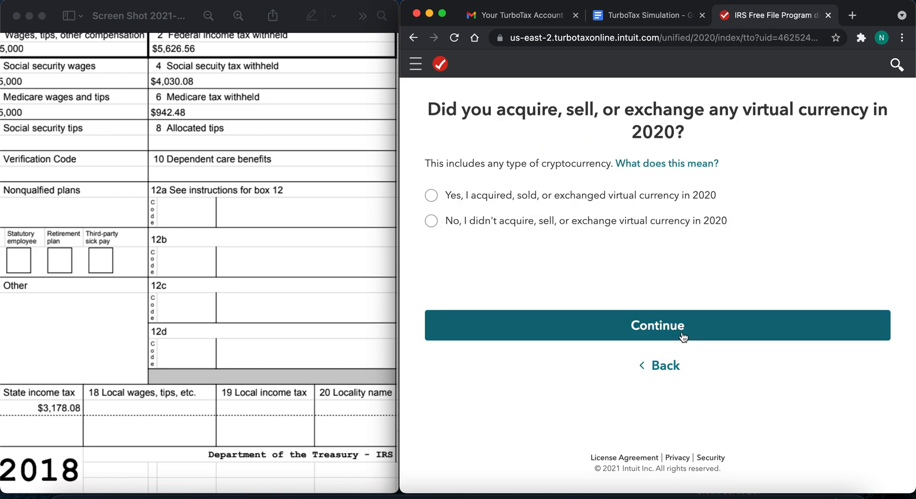
pyautogui.click(509, 230)
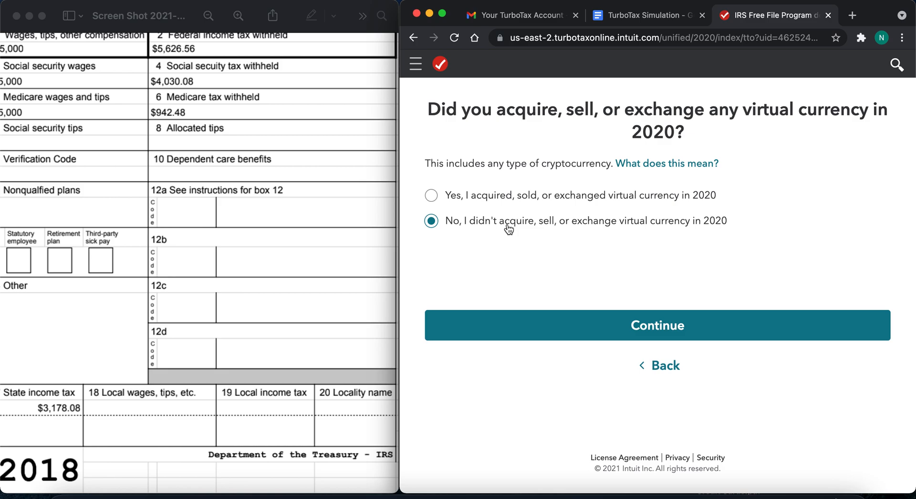
pyautogui.click(666, 321)
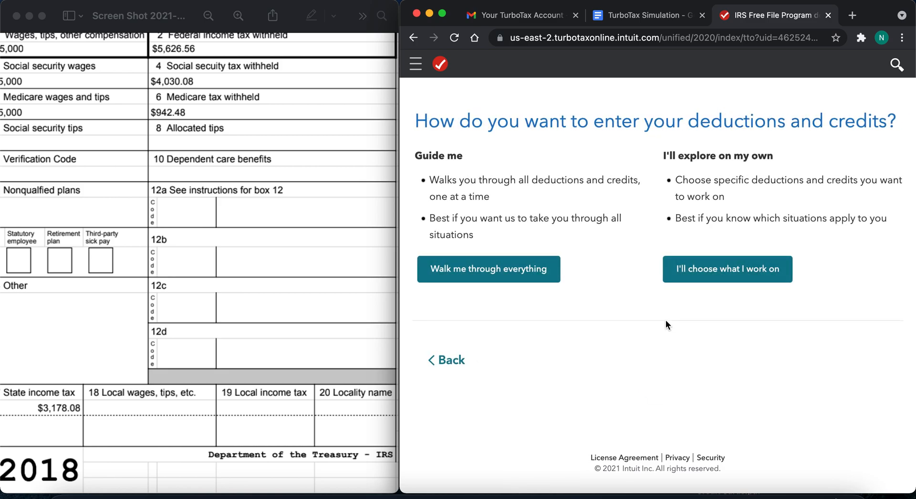
pyautogui.click(511, 270)
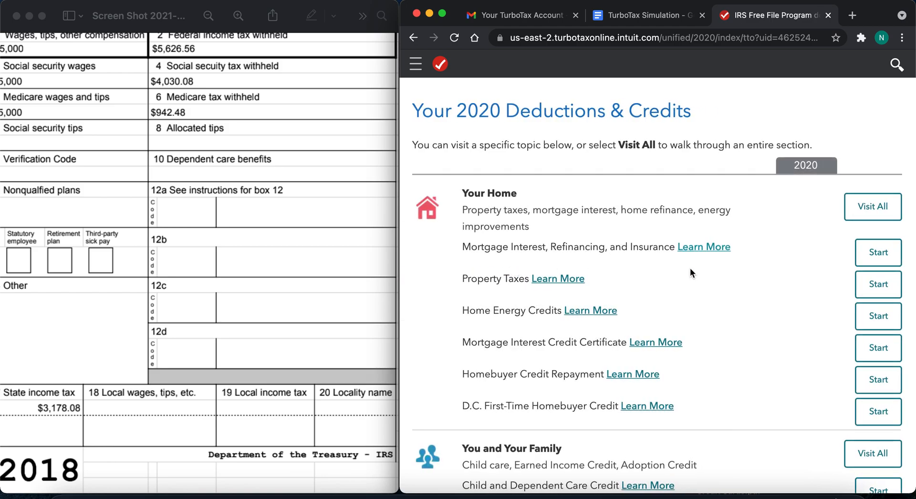
# - Review the 2020 deductions and credits from Your Home through family, charity, cars and education to COVID-19 tax relief
pyautogui.scroll(-4, 770, 350)
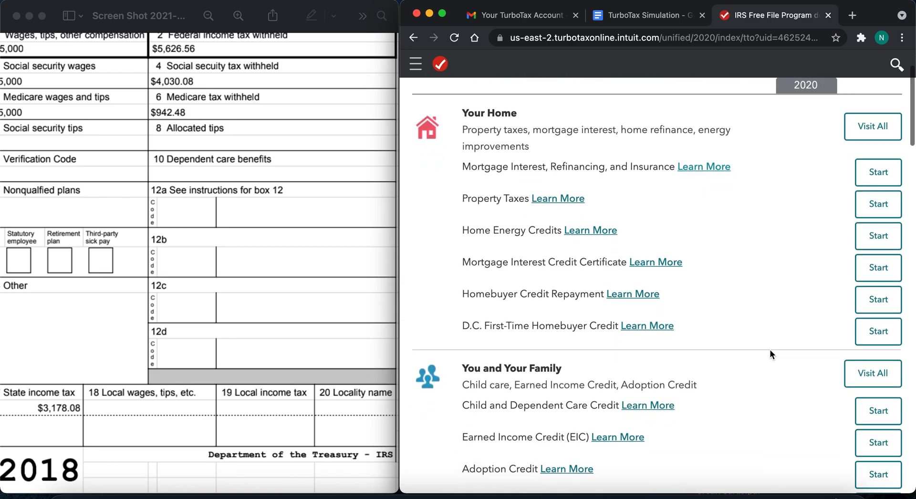
pyautogui.scroll(-4, 769, 351)
pyautogui.scroll(5, 769, 351)
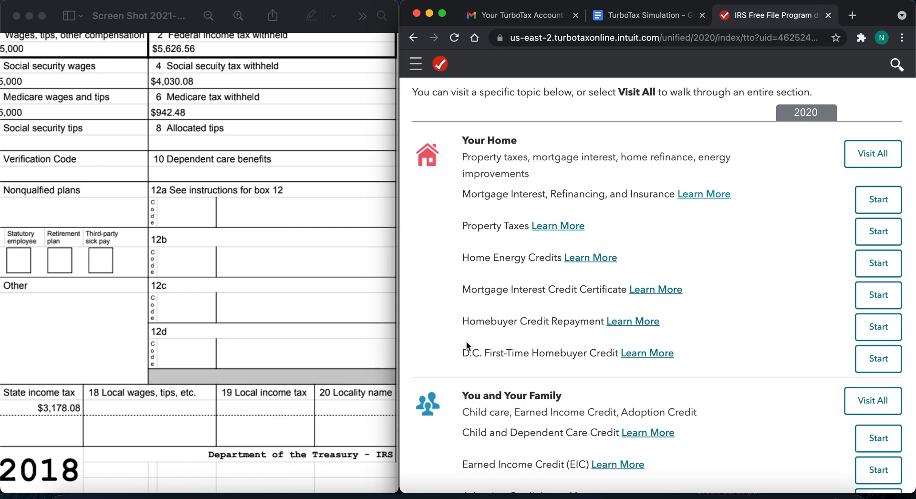
pyautogui.scroll(-1, 457, 359)
pyautogui.scroll(-4, 457, 360)
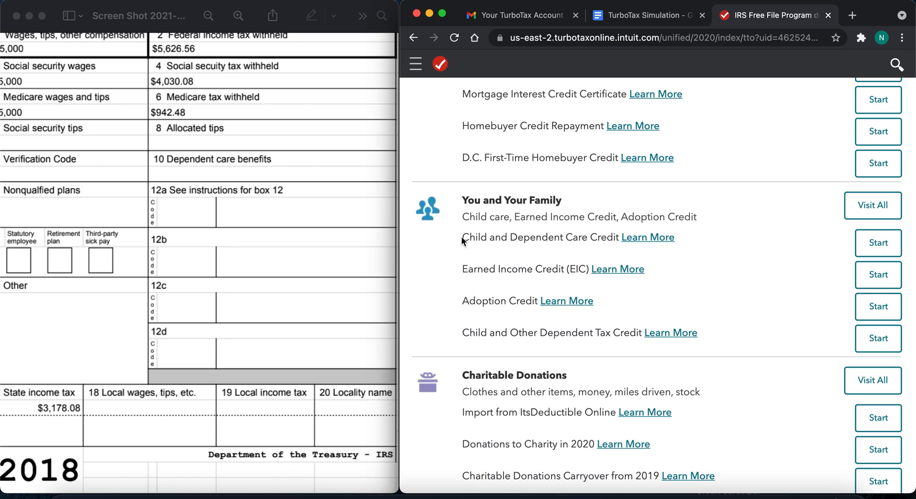
pyautogui.scroll(-2, 488, 300)
pyautogui.scroll(-4, 488, 301)
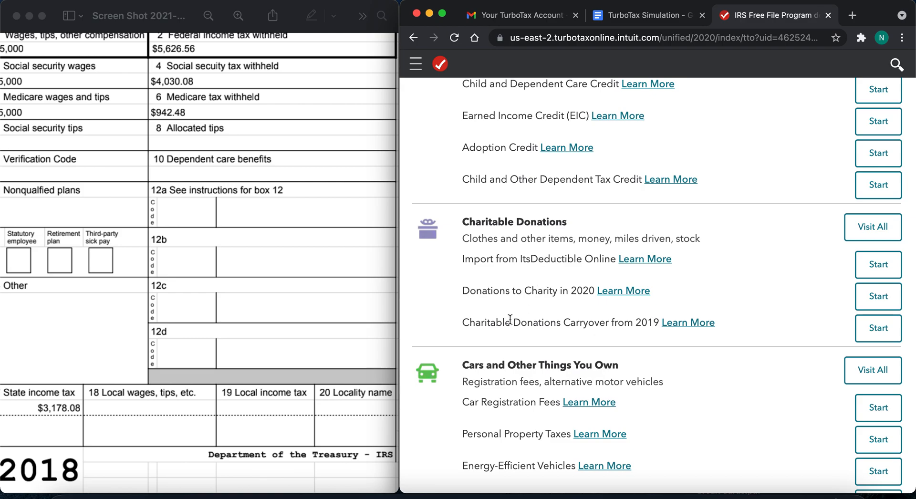
pyautogui.scroll(-5, 510, 319)
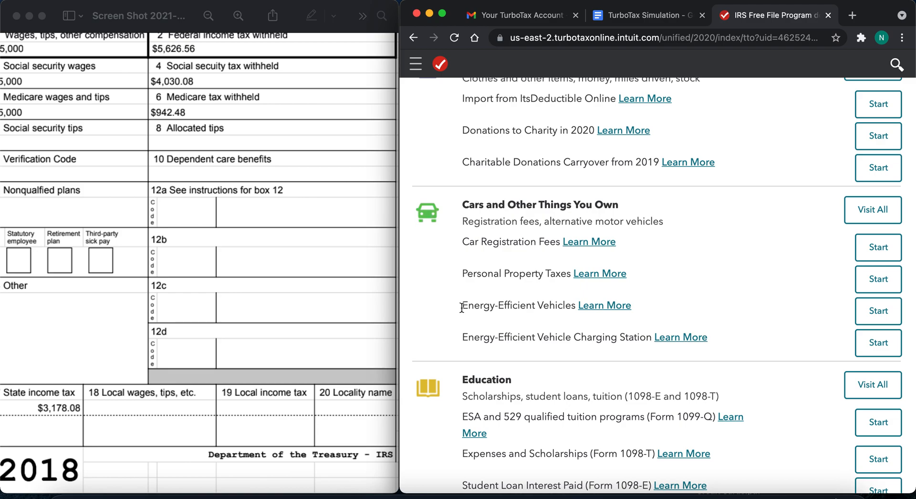
pyautogui.scroll(-3, 462, 307)
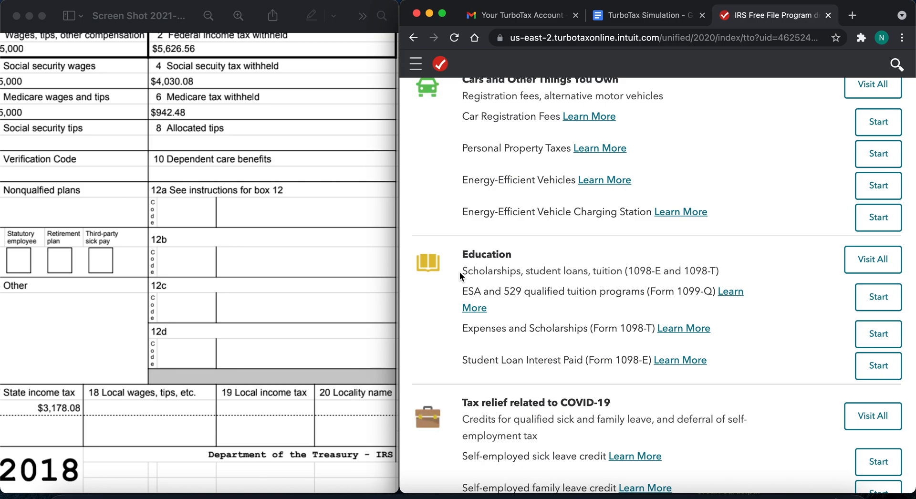
pyautogui.scroll(-4, 460, 271)
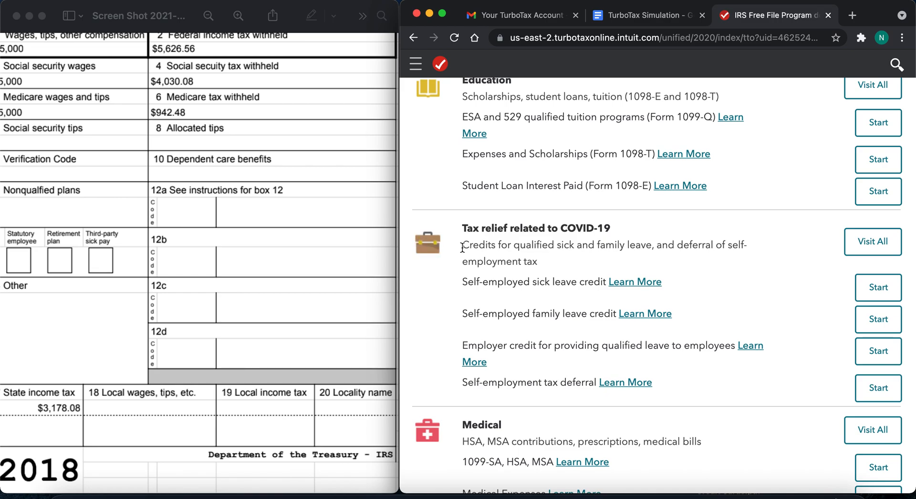
# - Examine the remaining deduction categories from Medical through taxes paid, retirement and employment expenses to Other Deductions and Credits
pyautogui.scroll(-5, 462, 247)
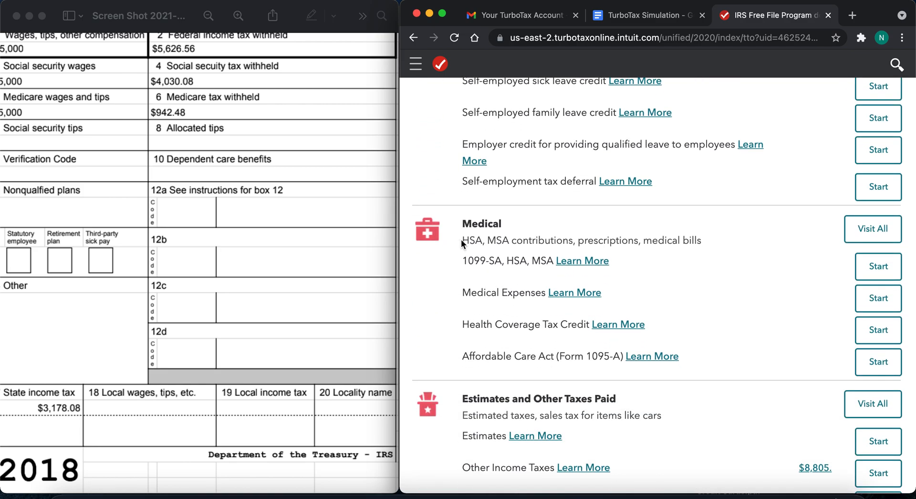
pyautogui.scroll(-4, 461, 243)
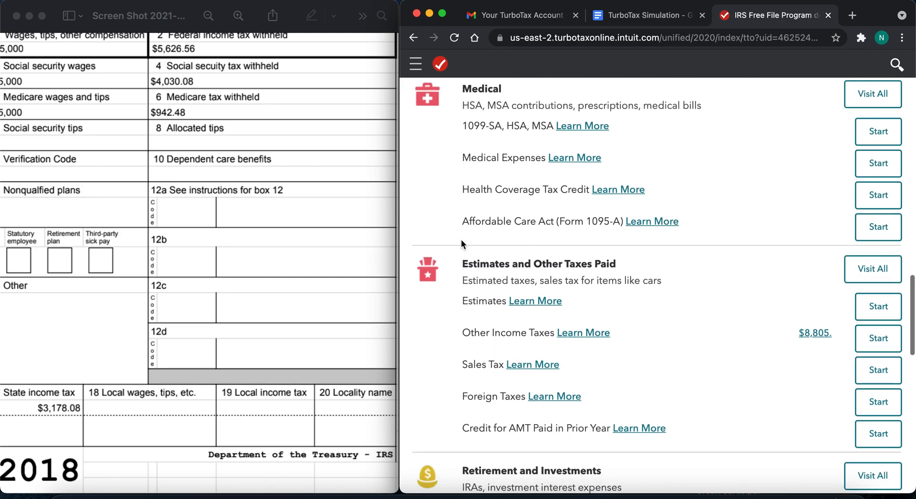
pyautogui.scroll(-1, 461, 239)
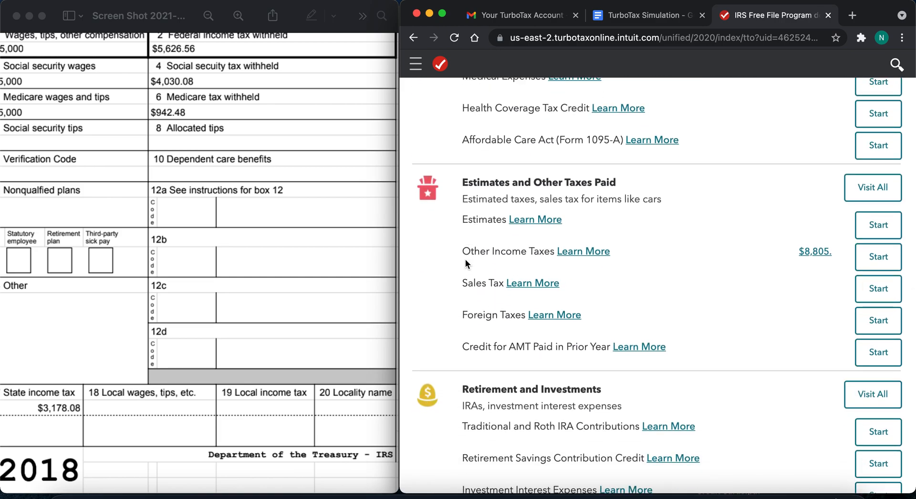
pyautogui.scroll(-4, 449, 353)
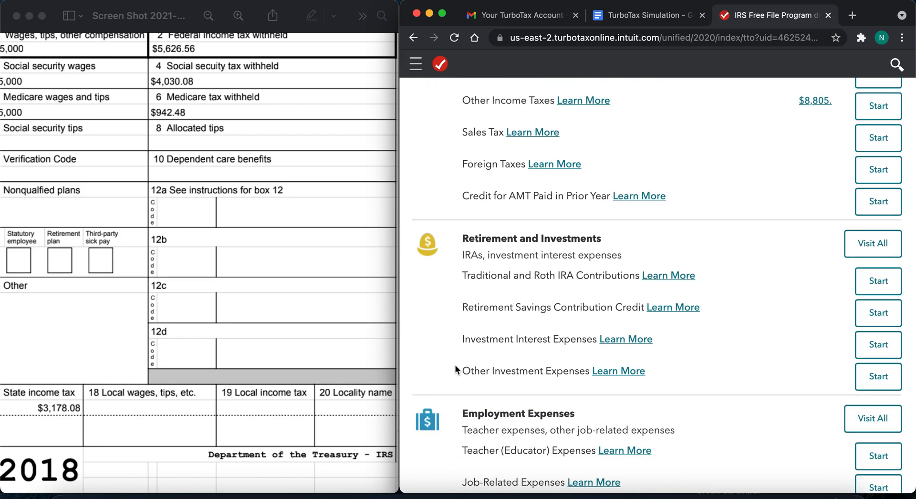
pyautogui.scroll(-2, 455, 365)
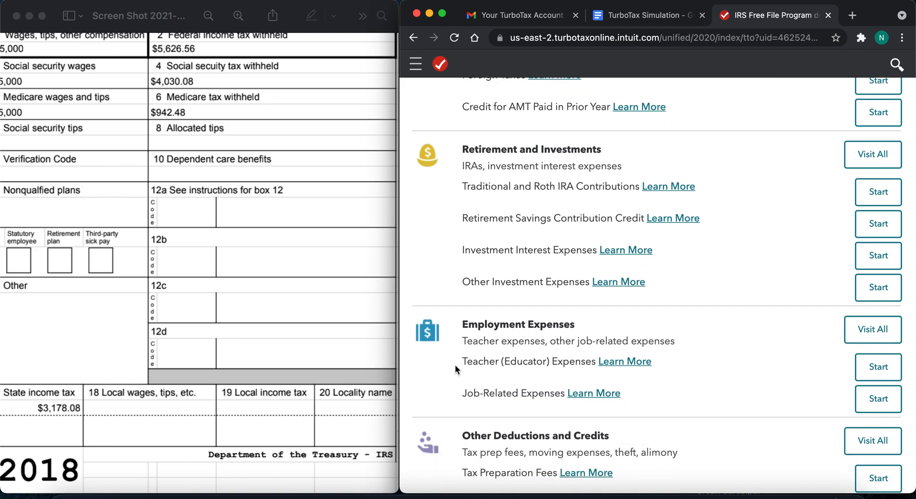
pyautogui.scroll(-2, 455, 365)
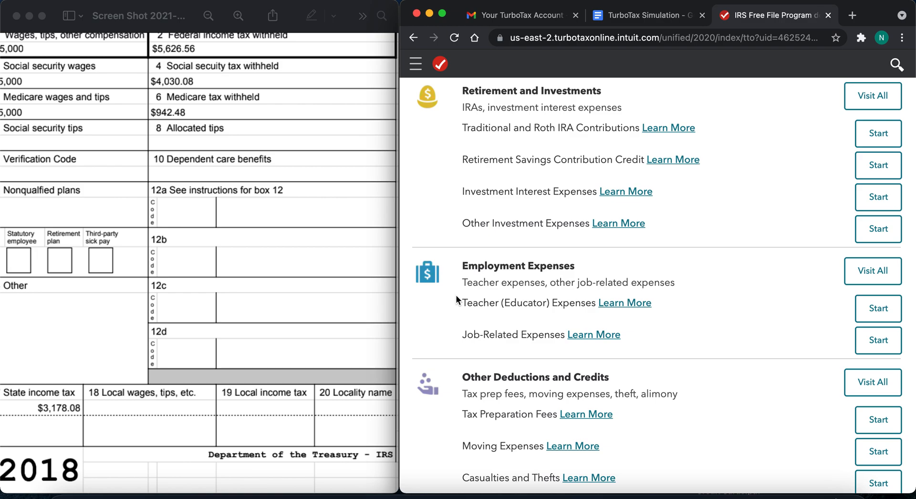
pyautogui.scroll(-5, 482, 302)
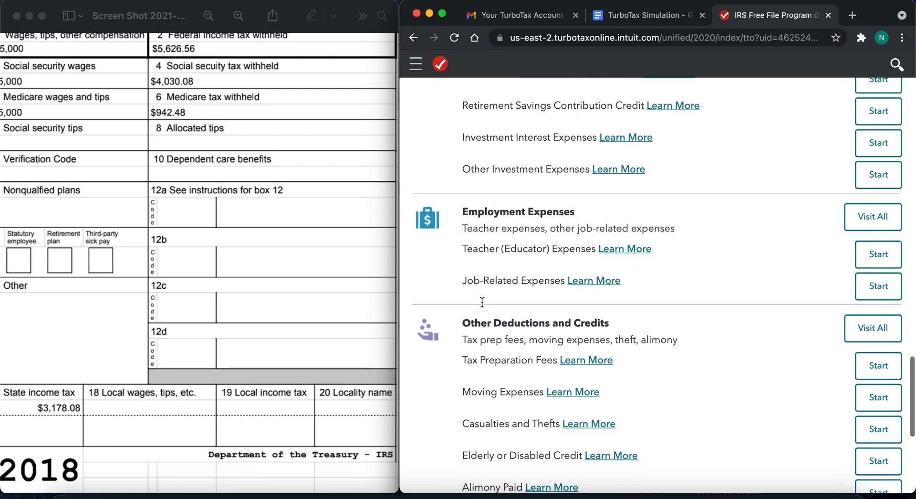
pyautogui.scroll(-3, 481, 302)
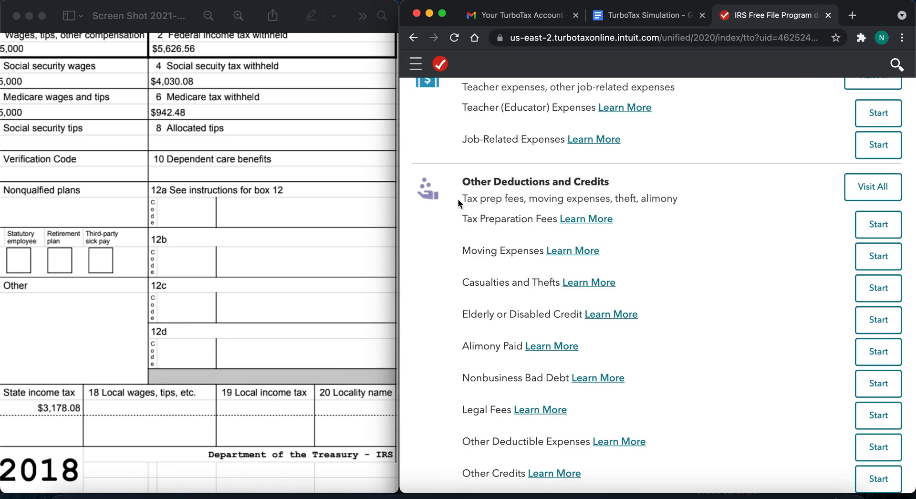
pyautogui.scroll(-1, 458, 200)
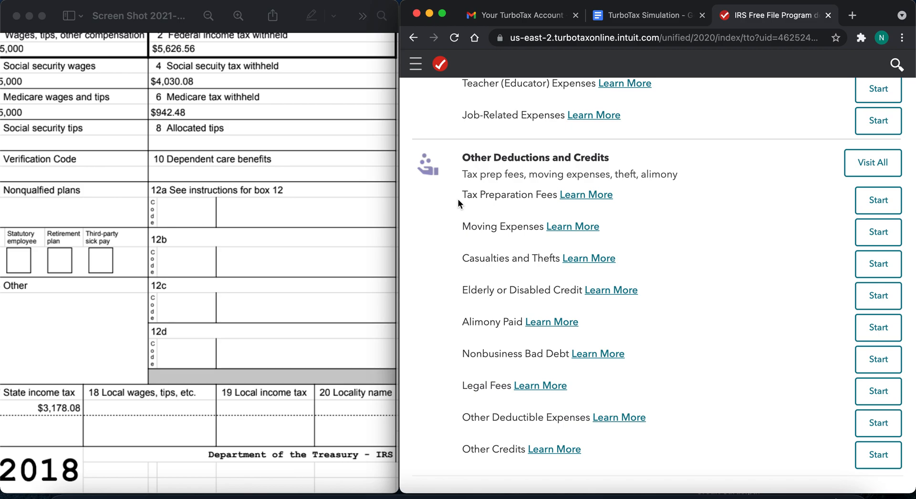
pyautogui.scroll(-4, 458, 199)
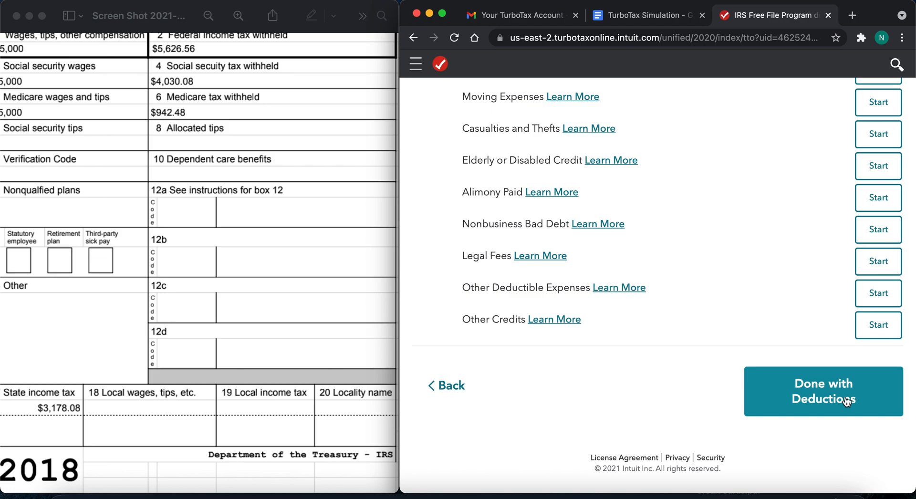
# - Recheck the full list of deductions and credits, from Your Home through Education and Retirement to Other Credits
pyautogui.scroll(15, 650, 273)
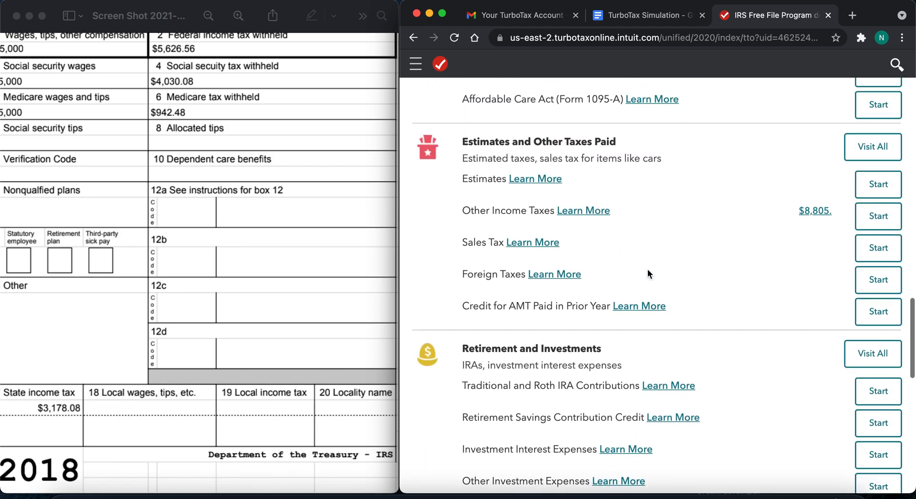
pyautogui.scroll(-10, 648, 270)
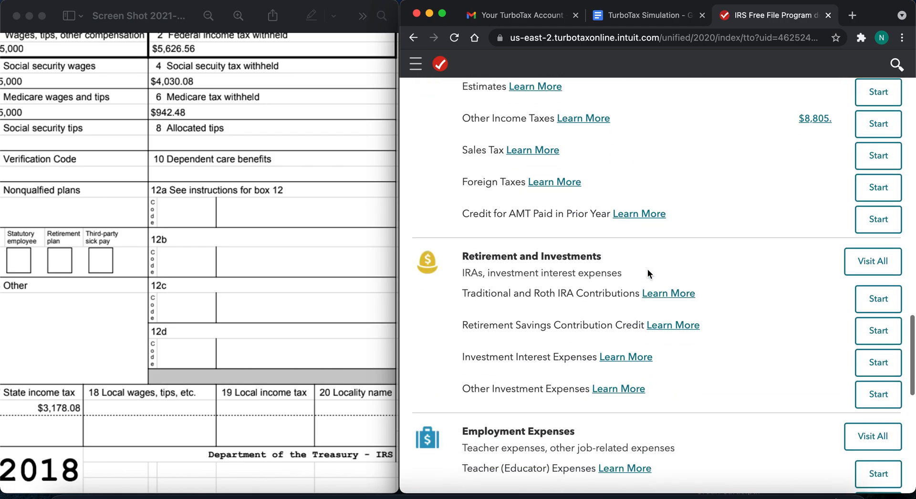
pyautogui.scroll(20, 647, 270)
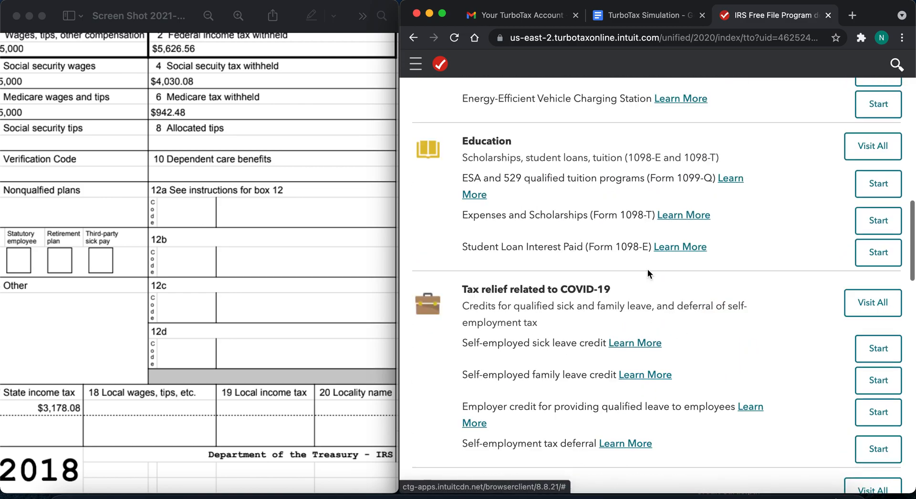
pyautogui.scroll(17, 648, 274)
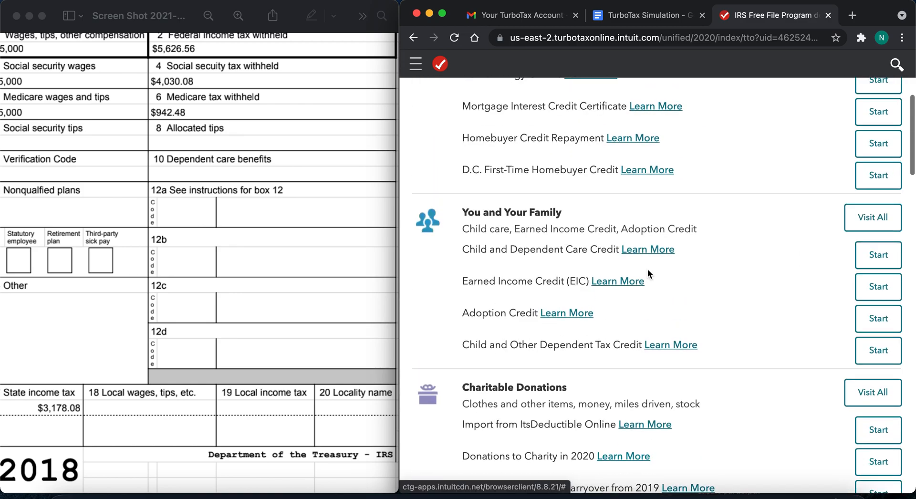
pyautogui.scroll(2, 648, 268)
pyautogui.scroll(1, 648, 268)
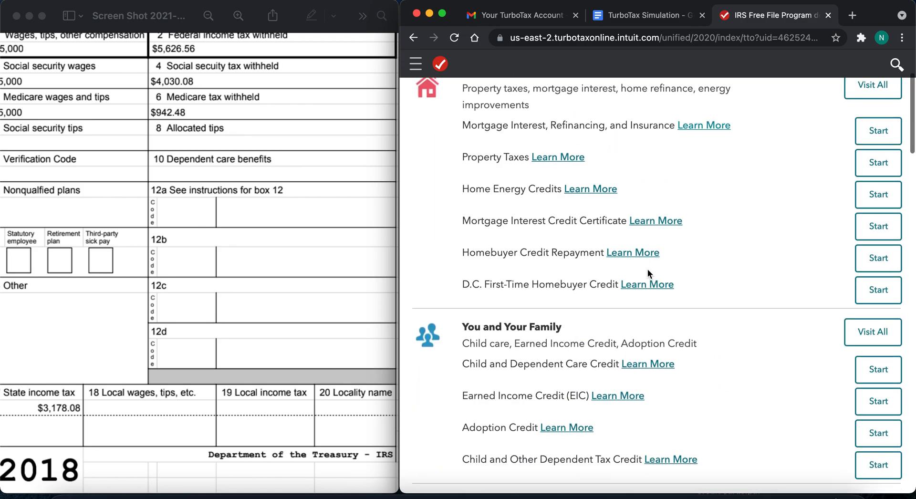
pyautogui.scroll(-13, 648, 270)
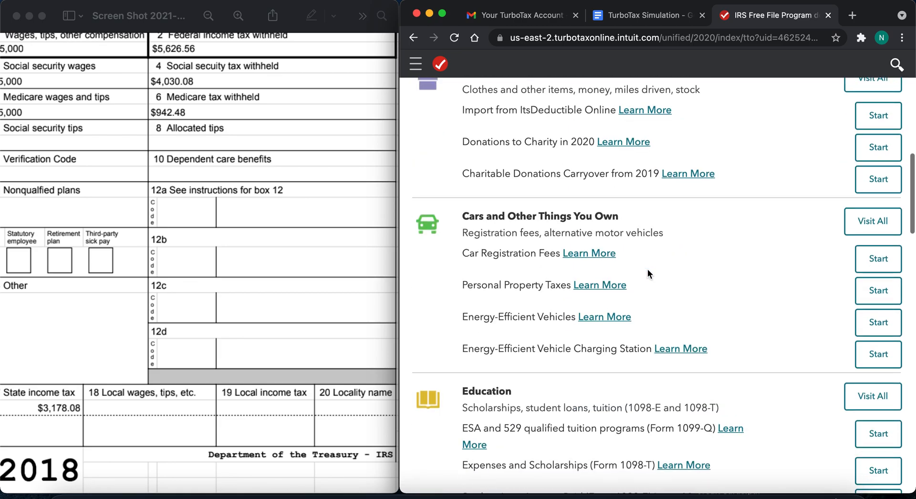
pyautogui.scroll(-3, 648, 268)
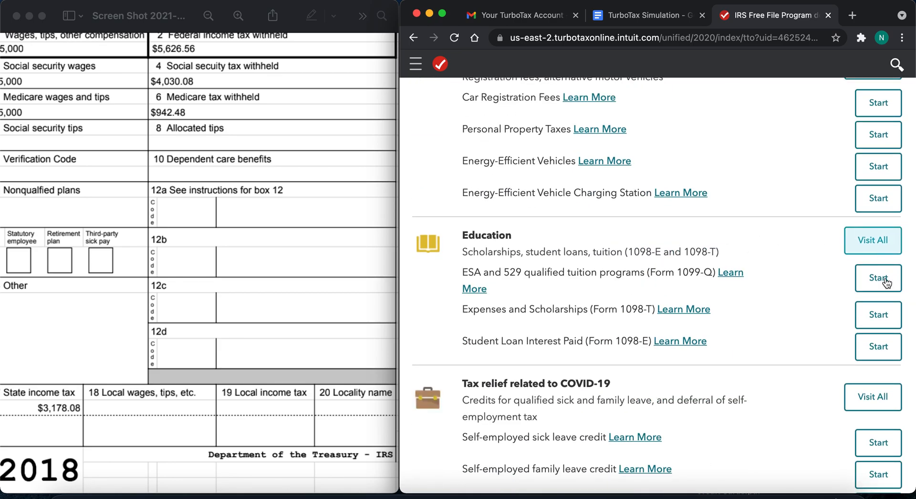
pyautogui.scroll(-20, 786, 362)
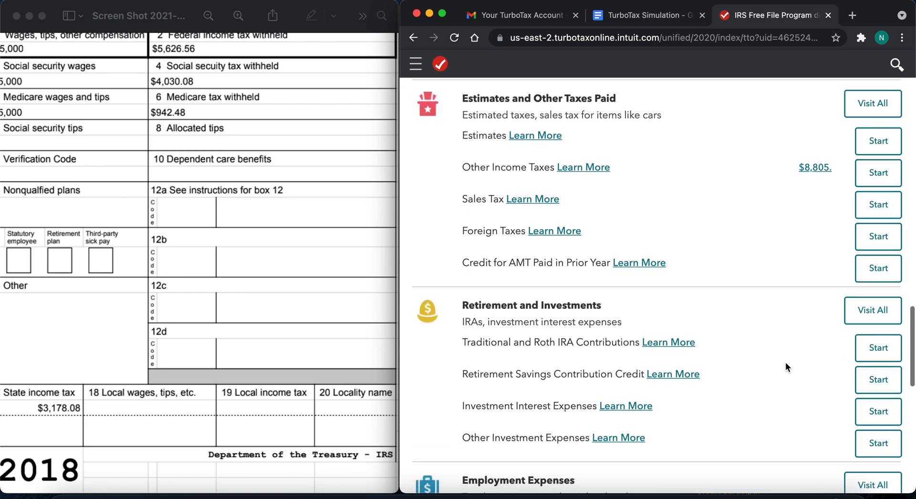
pyautogui.scroll(-6, 786, 362)
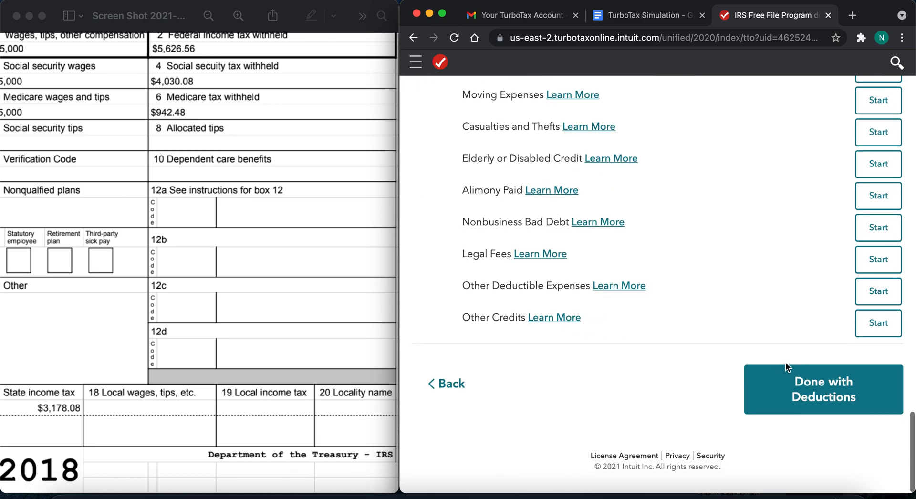
# - Finish the deductions section and read the heading about whether the IRS Free File Program covers the tax situation
pyautogui.click(828, 388)
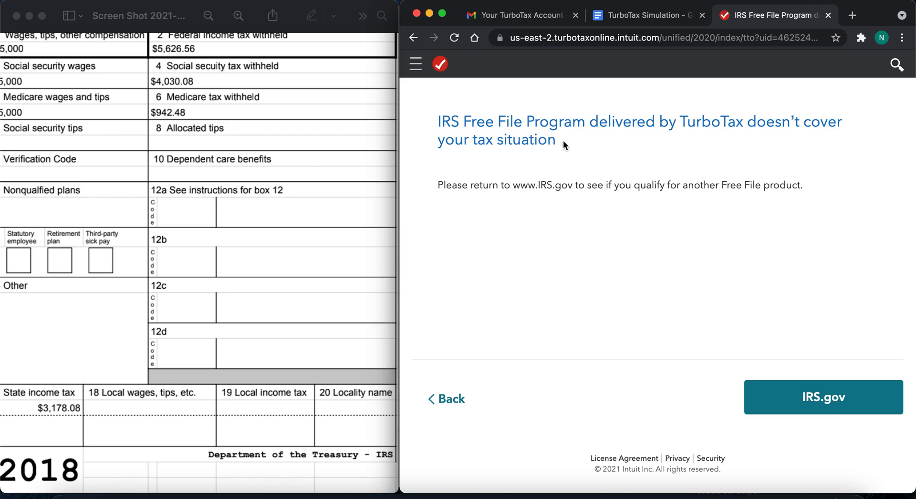
pyautogui.moveTo(563, 140); pyautogui.dragTo(428, 122)
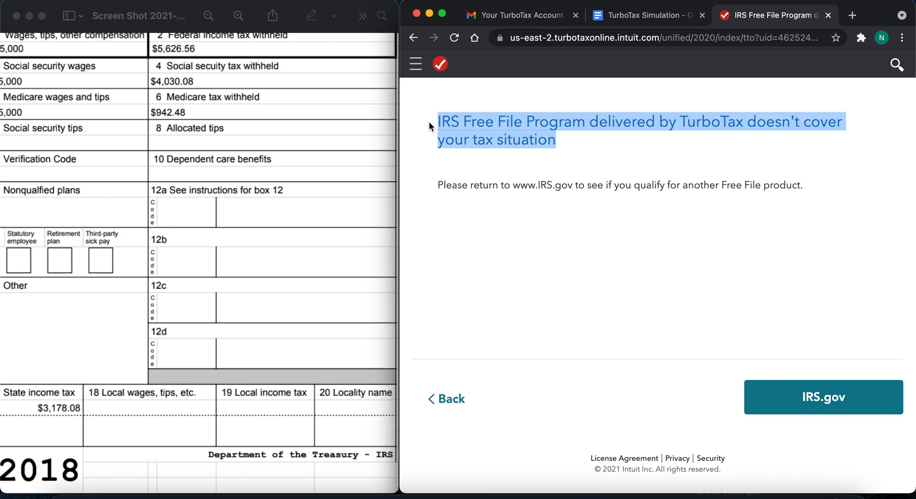
pyautogui.click(618, 192)
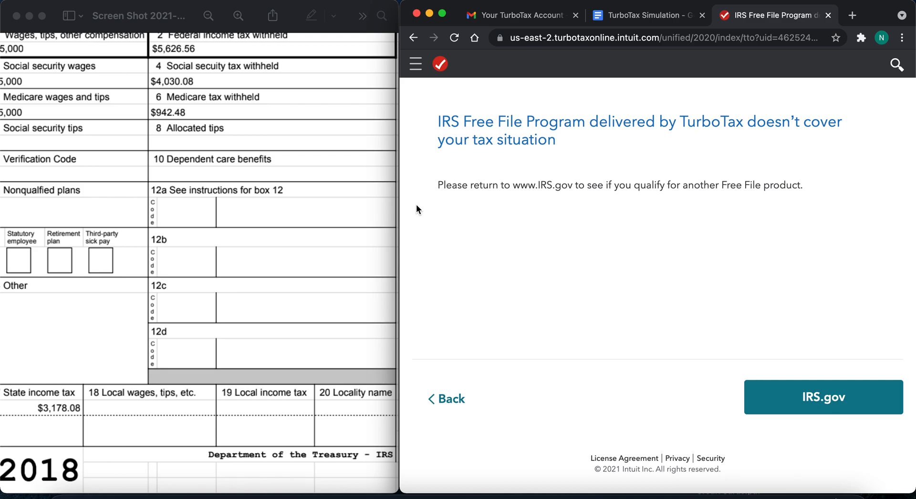
# - Switch to the TurboTax Simulation worksheet in Google Docs and look over the Part II filing instructions
pyautogui.click(638, 17)
pyautogui.scroll(-2, 553, 372)
pyautogui.scroll(-2, 553, 371)
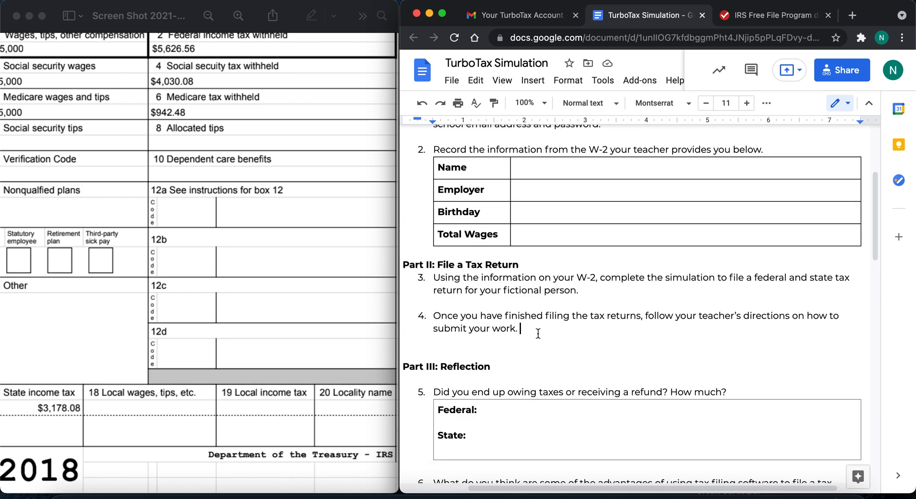
# - Try deleting instructions 3 and 4 from Part II of the worksheet, and undo the deletion
pyautogui.moveTo(519, 328); pyautogui.dragTo(417, 281)
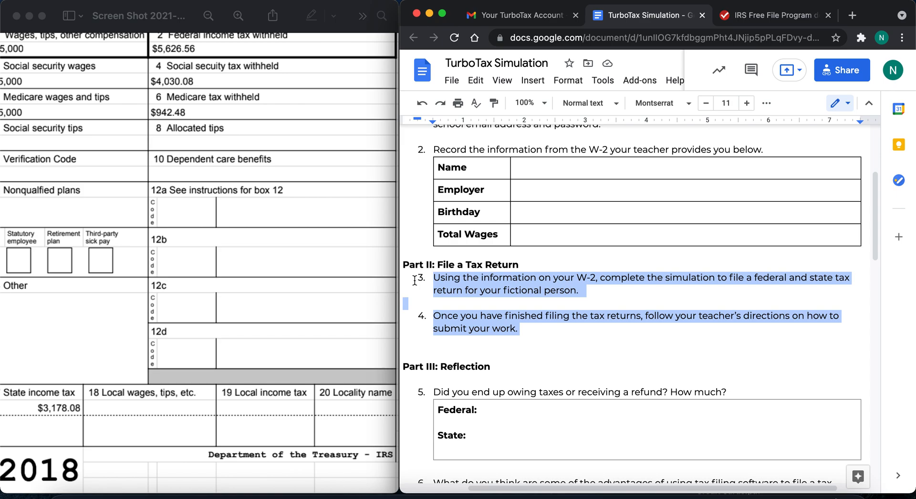
pyautogui.press('BackSpace')
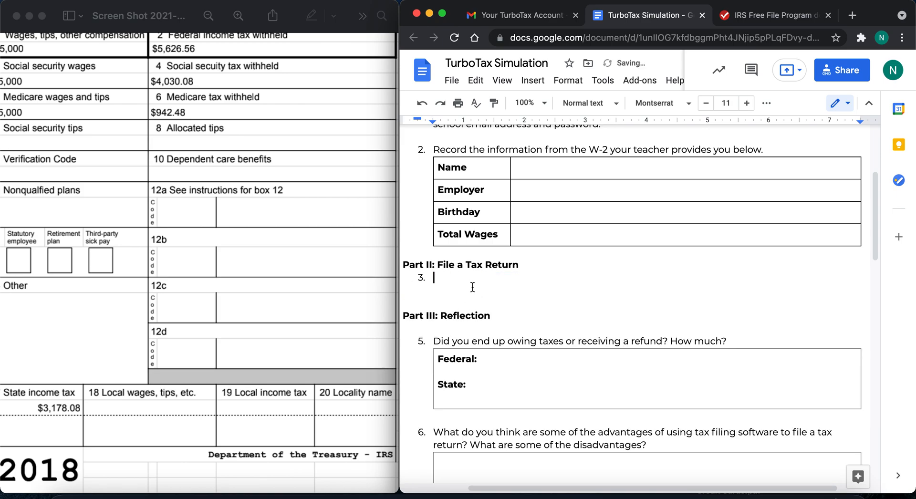
pyautogui.click(421, 103)
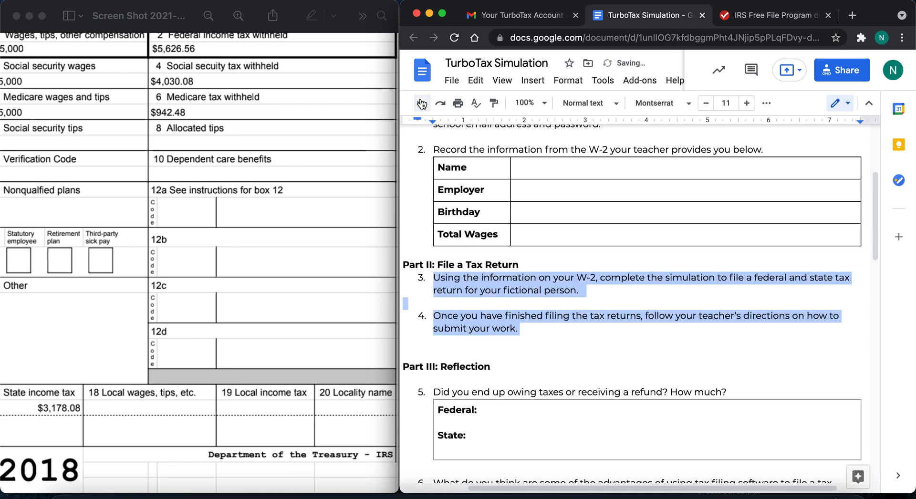
# - Review the worksheet from the Part I W-2 table through the Part III reflection questions
pyautogui.click(489, 440)
pyautogui.scroll(-10, 491, 441)
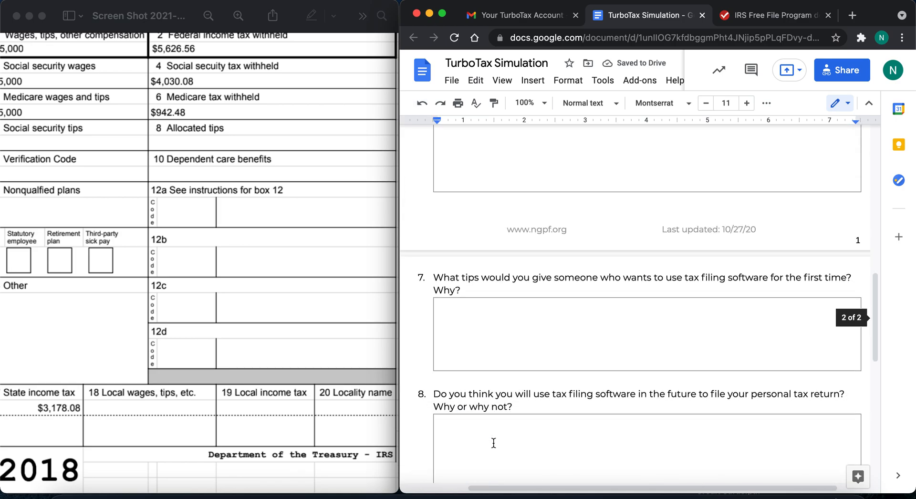
pyautogui.scroll(15, 494, 443)
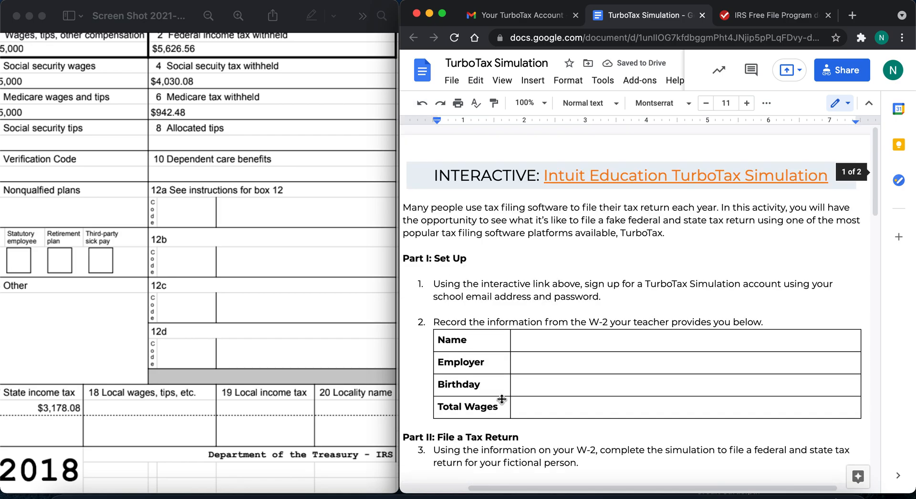
pyautogui.scroll(-5, 521, 353)
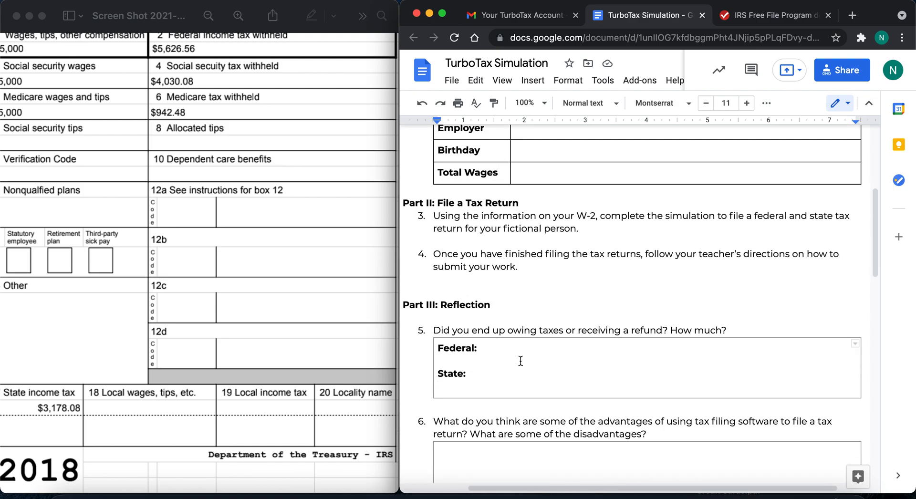
# - Check the TurboTax Free File notice against the worksheet's Part II instructions 3 and 4, and look over the rest of the worksheet
pyautogui.click(764, 15)
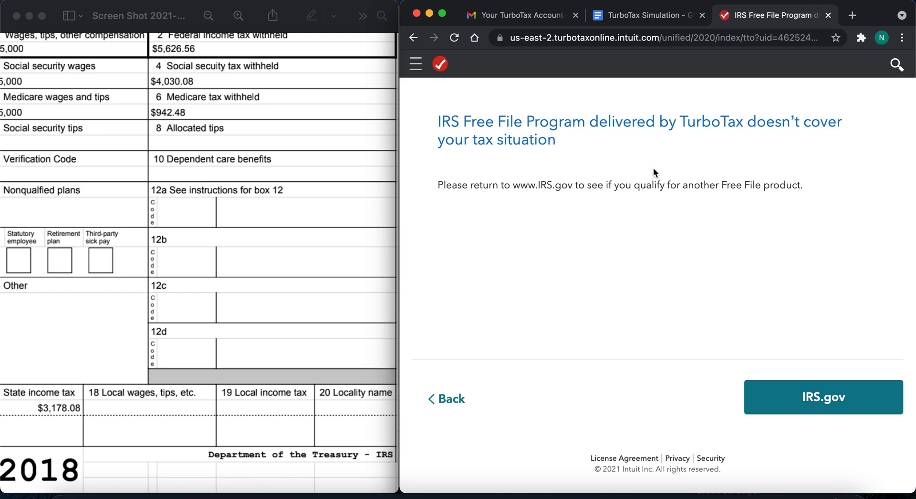
pyautogui.click(642, 15)
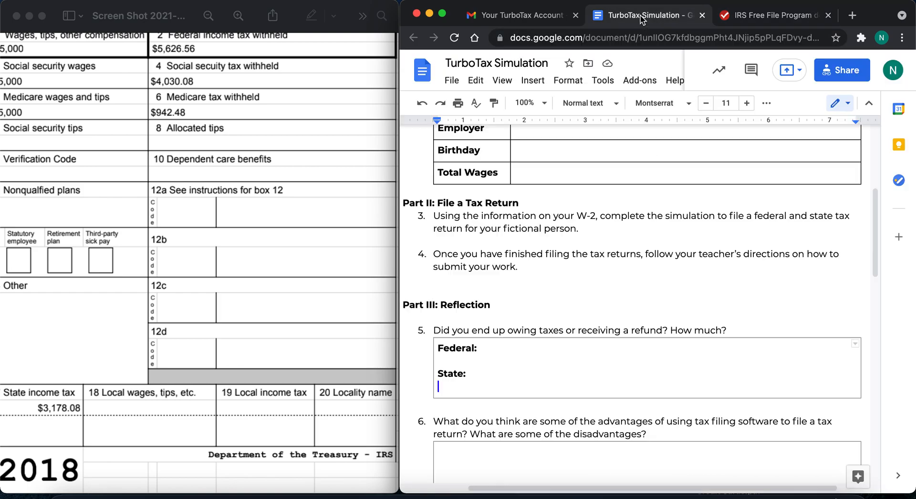
pyautogui.moveTo(523, 265); pyautogui.dragTo(425, 213)
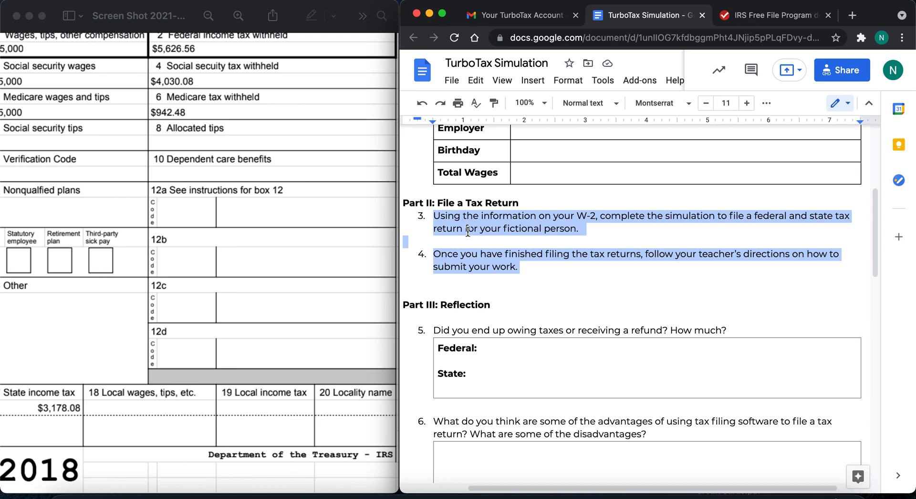
pyautogui.click(494, 395)
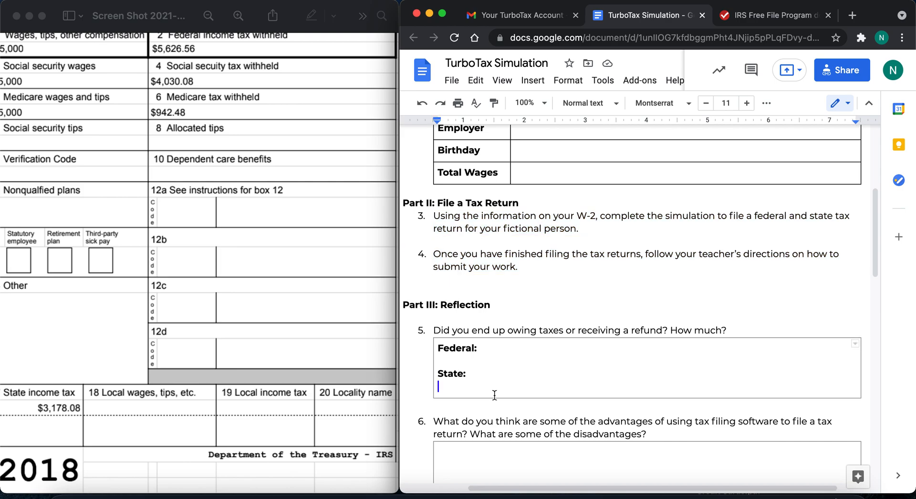
pyautogui.scroll(-15, 494, 395)
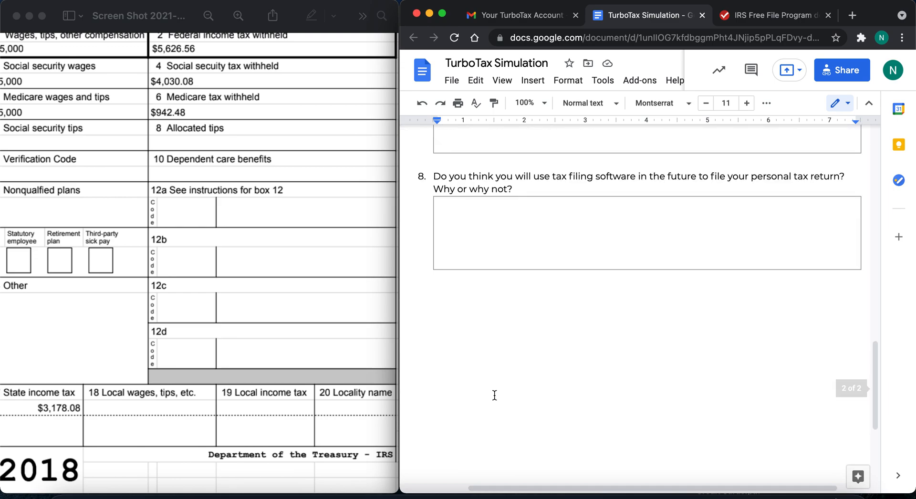
pyautogui.scroll(20, 494, 395)
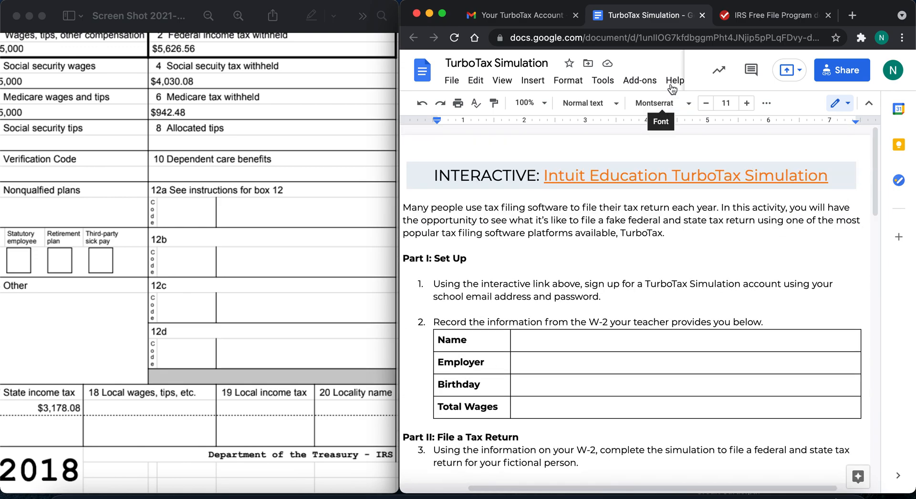
# - Switch to the W-2 screenshot in Preview and view the whole form beside the worksheet
pyautogui.click(220, 232)
pyautogui.scroll(-10, 220, 233)
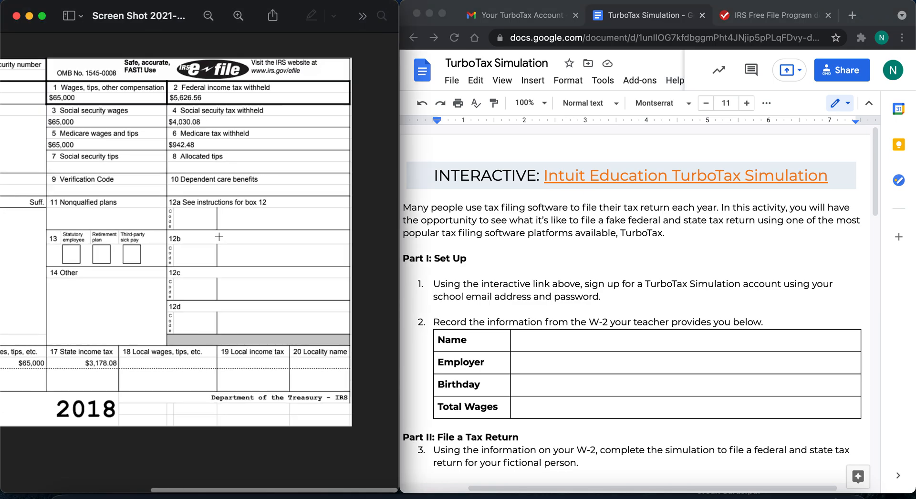
pyautogui.scroll(-3, 219, 237)
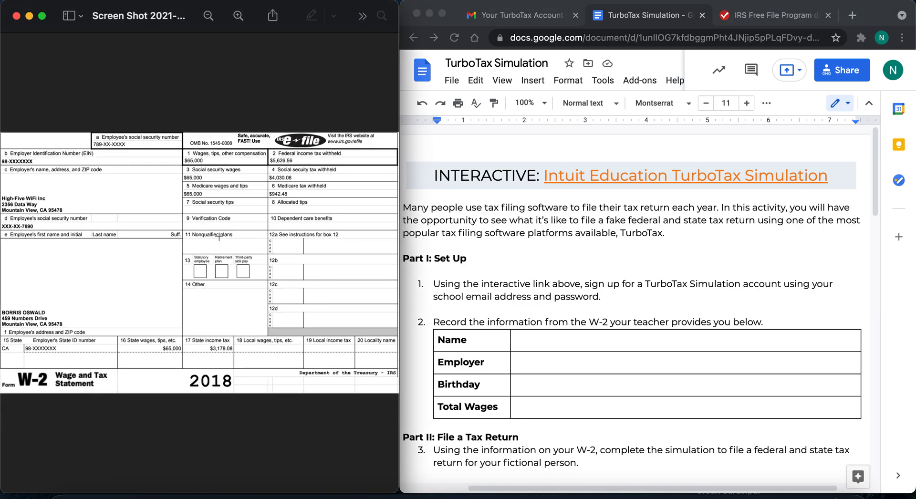